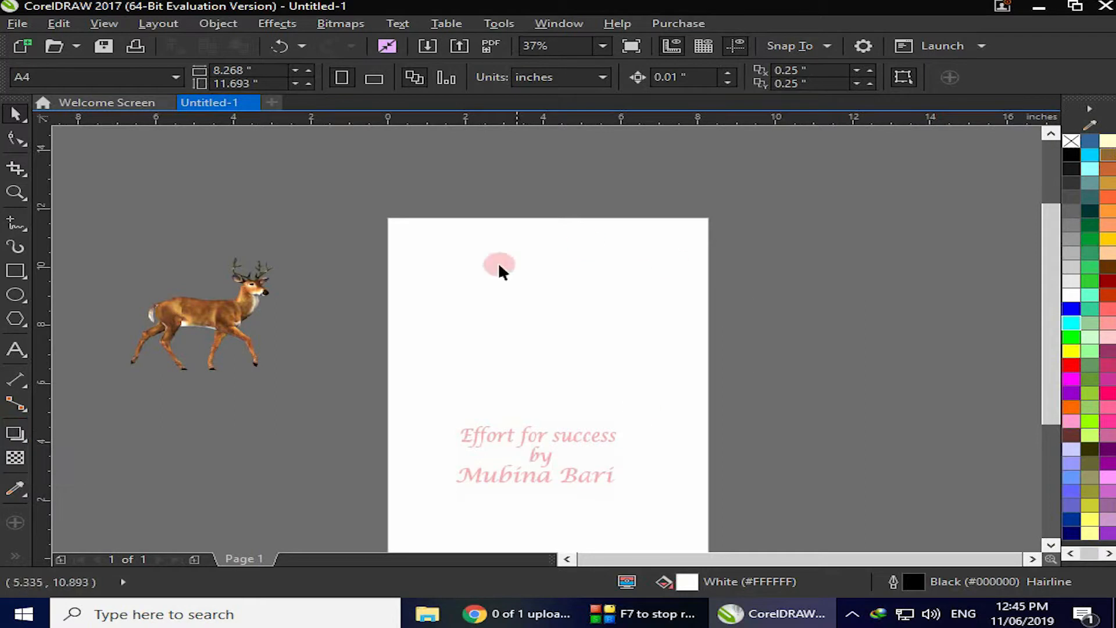
Draw a rectangle about 3.2 by 4.0 inches near the top of the page
left_click(16, 271)
left_click_drag(440, 256, 565, 374)
Add a perspective drop shadow dragged from the rectangle's top edge toward its bottom-left, and fill the rectangle green
left_click(14, 436)
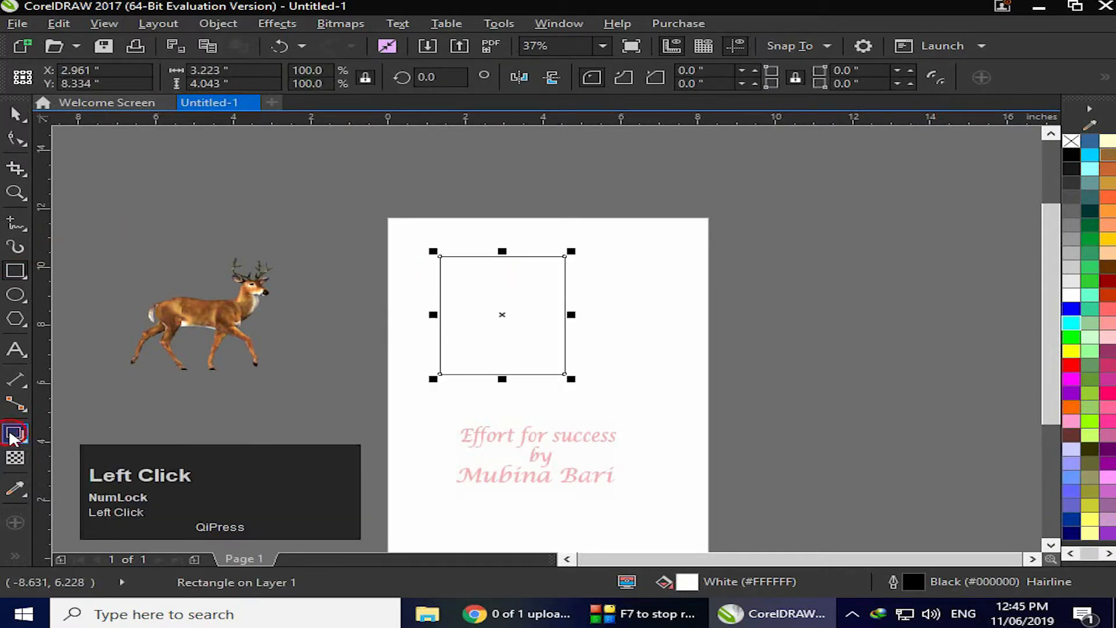
left_click(58, 440)
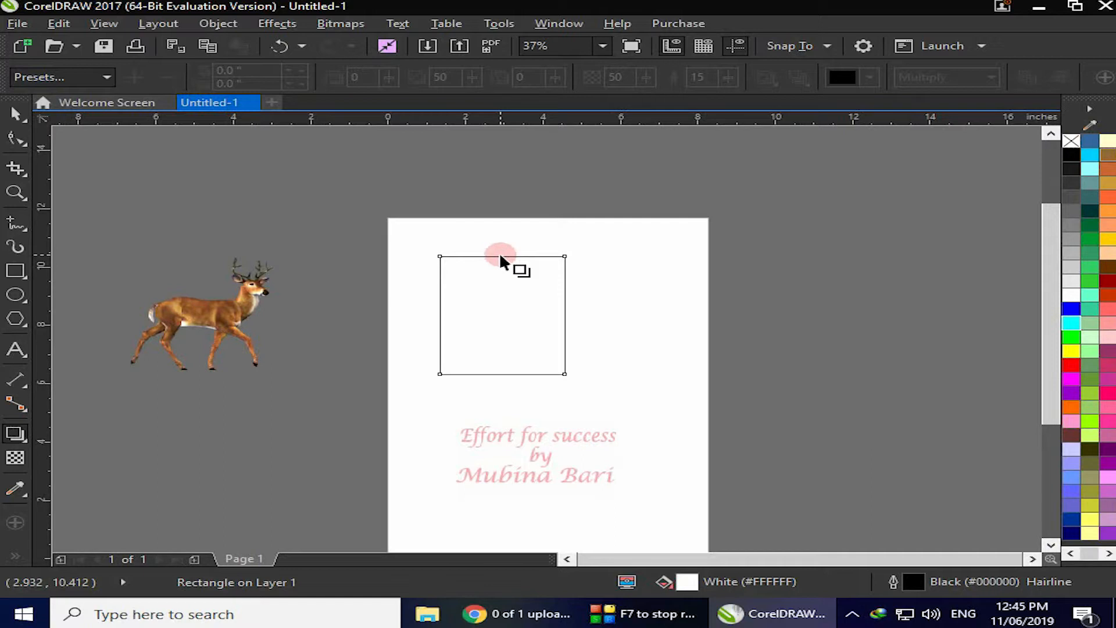
left_click_drag(499, 253, 442, 394)
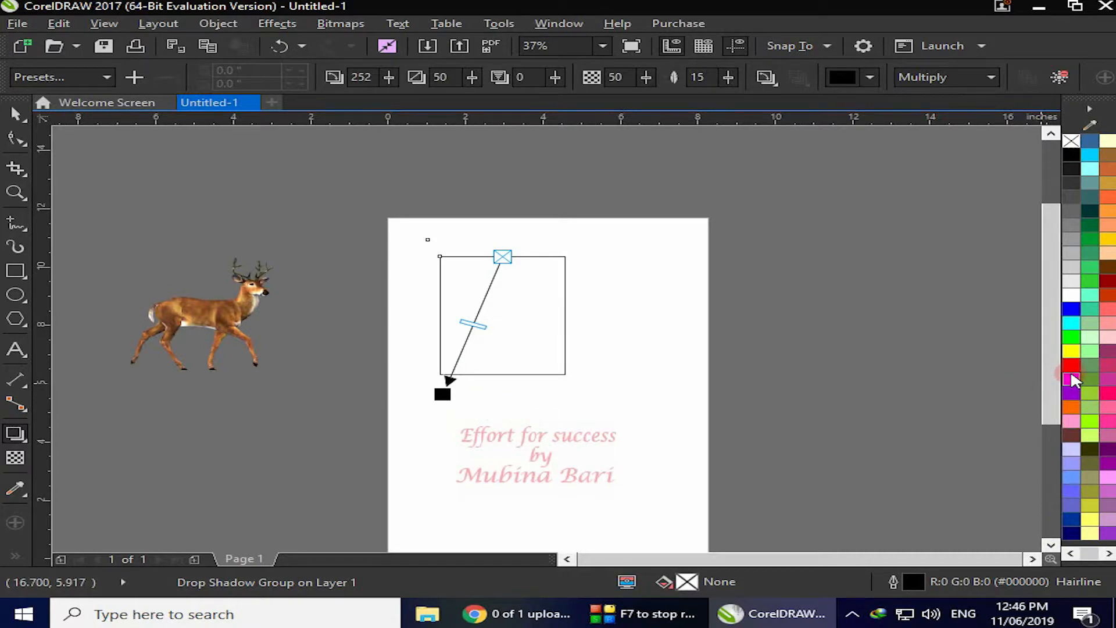
left_click(1082, 389)
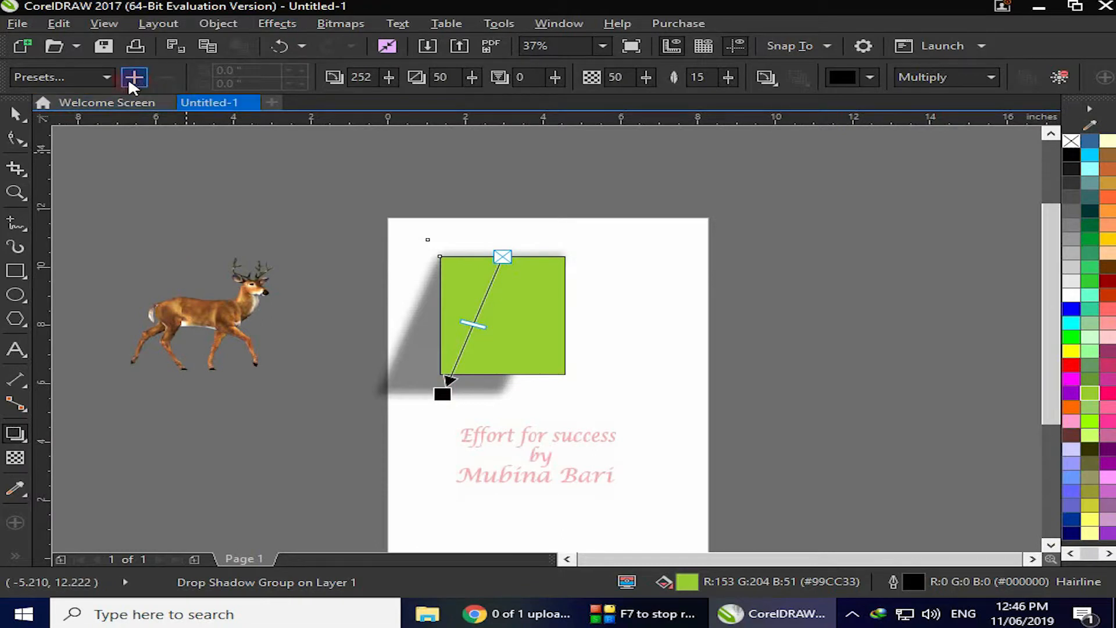
Try the Flat Top Right and then the Flat Bottom Right drop shadow presets on the rectangle
left_click(109, 77)
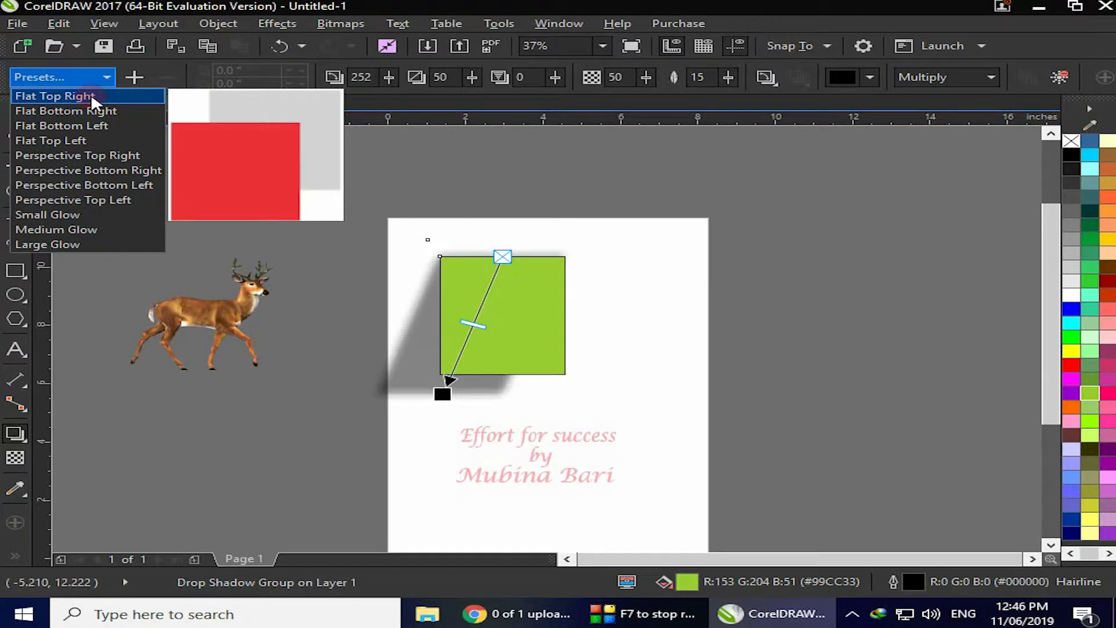
left_click(91, 95)
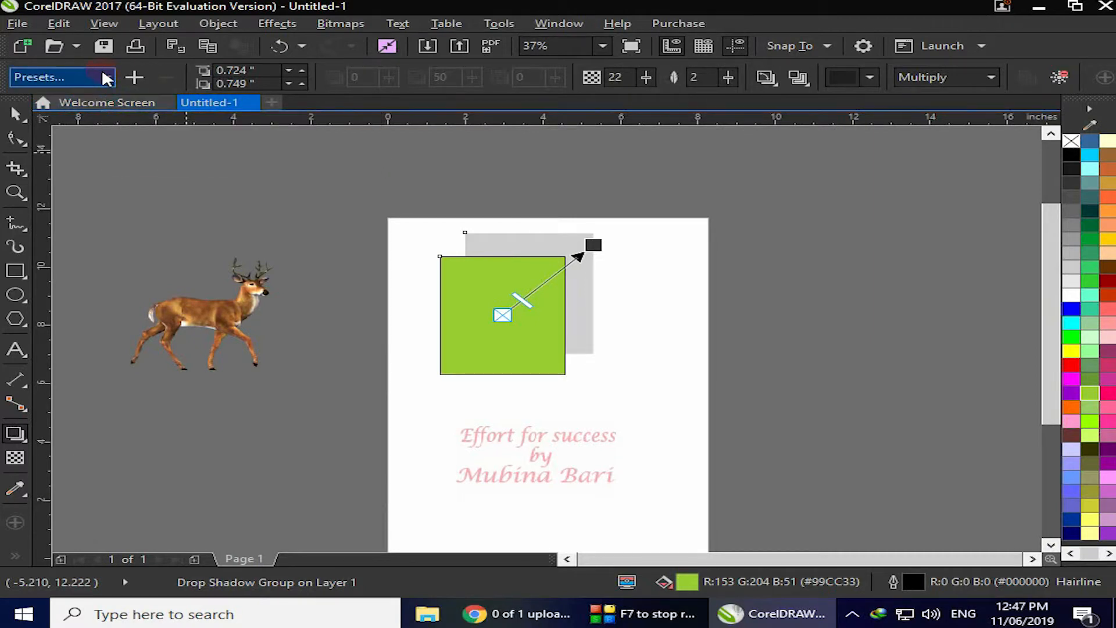
left_click(102, 74)
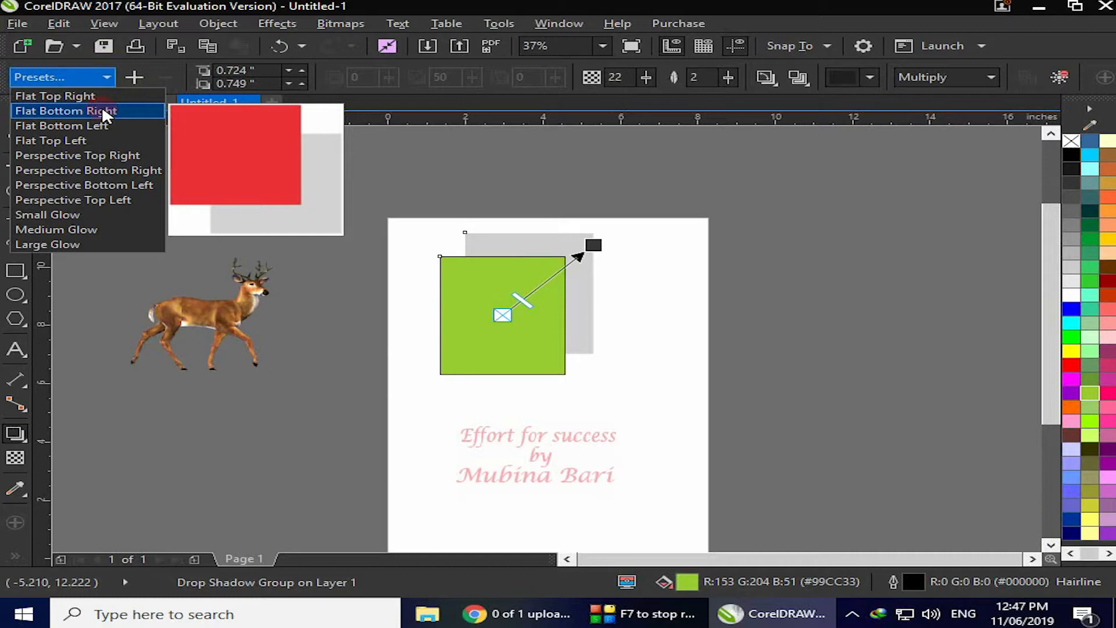
left_click(108, 156)
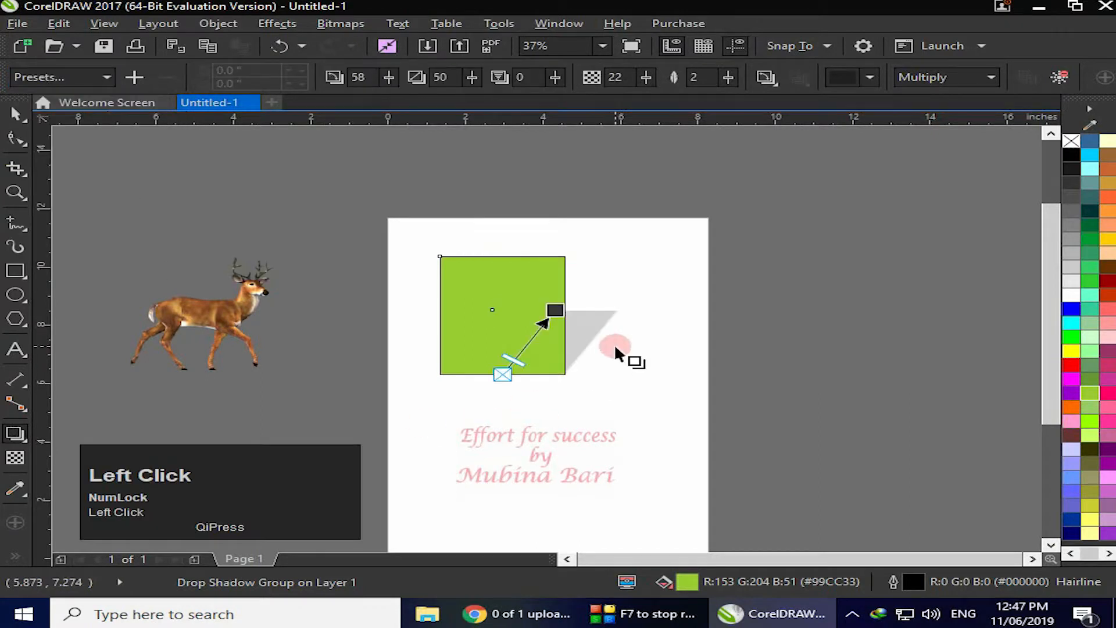
Apply the Perspective Bottom Left drop shadow preset to the rectangle
left_click(110, 73)
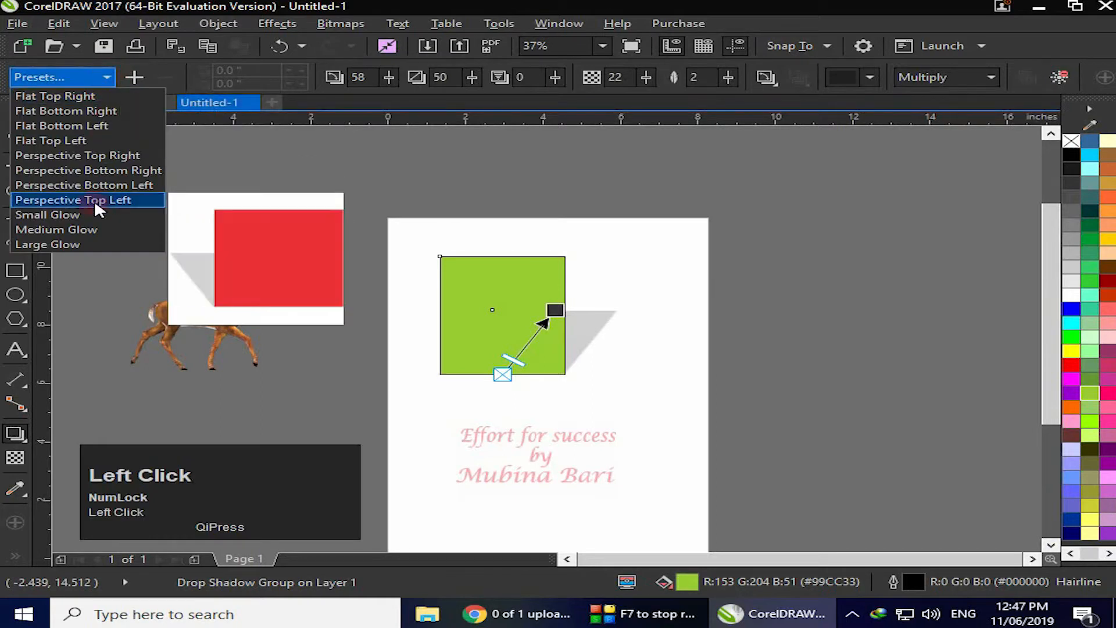
left_click(95, 184)
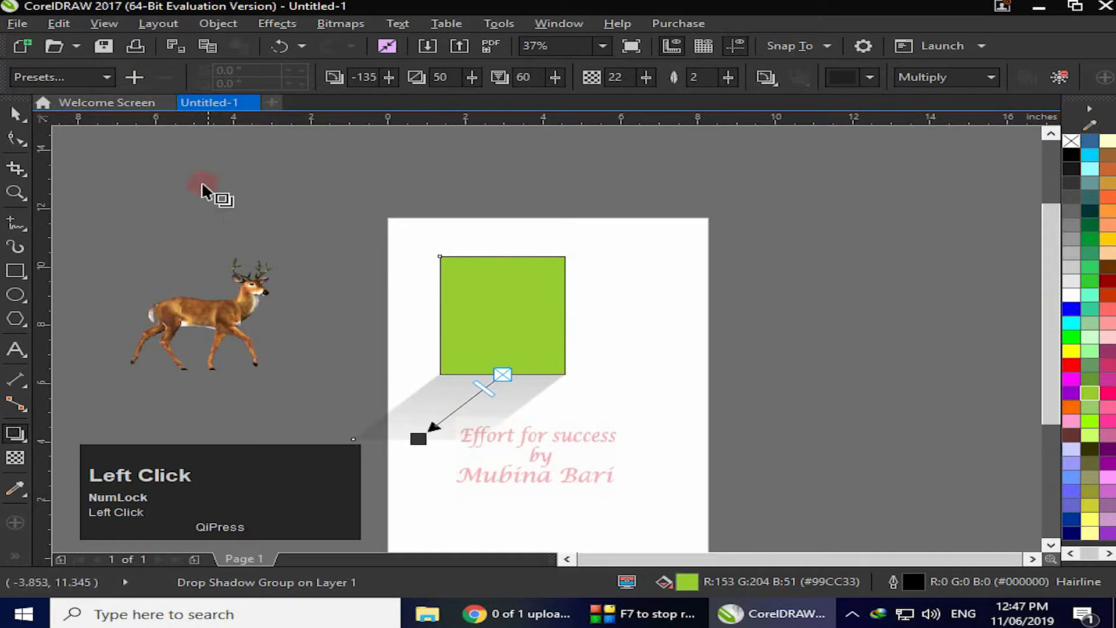
Try the Small Glow and then the Large Glow drop shadow presets on the rectangle
left_click(112, 78)
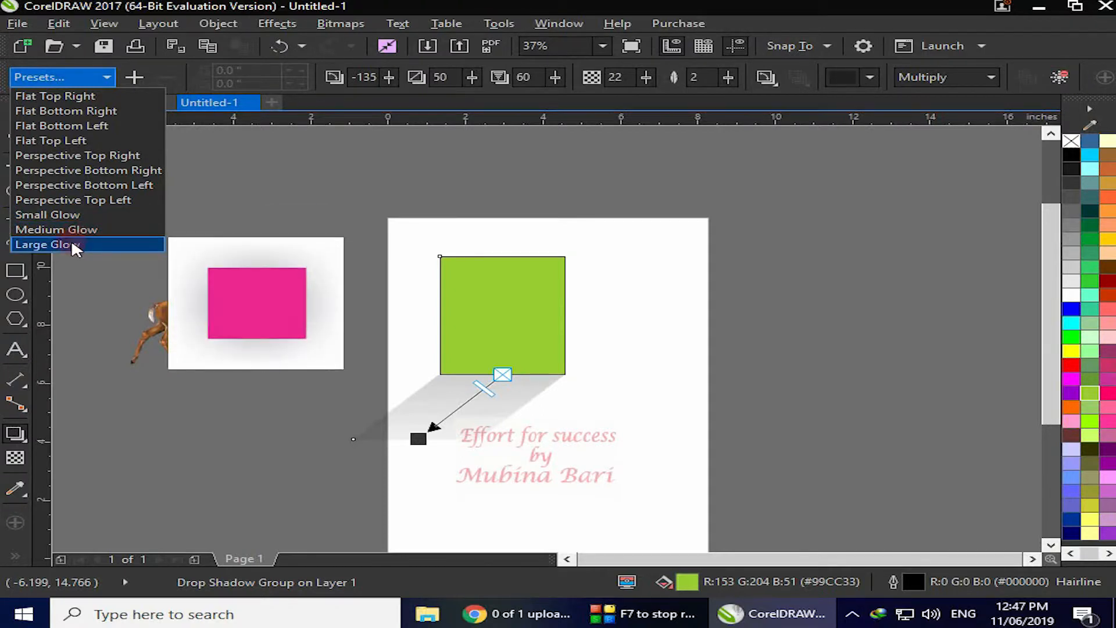
left_click(78, 213)
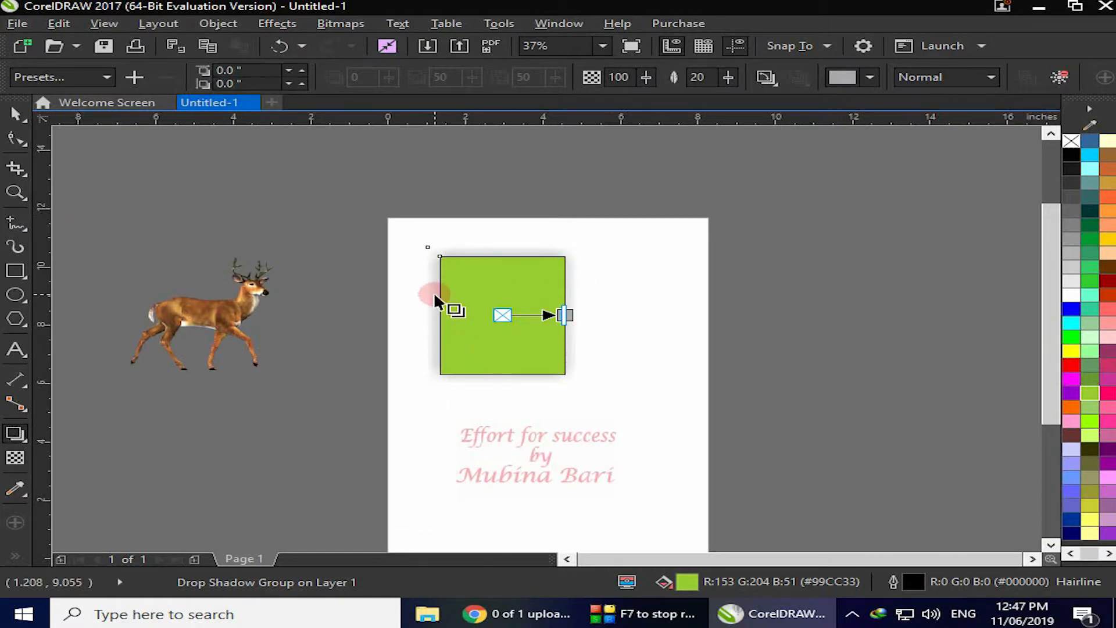
left_click(105, 74)
left_click(65, 243)
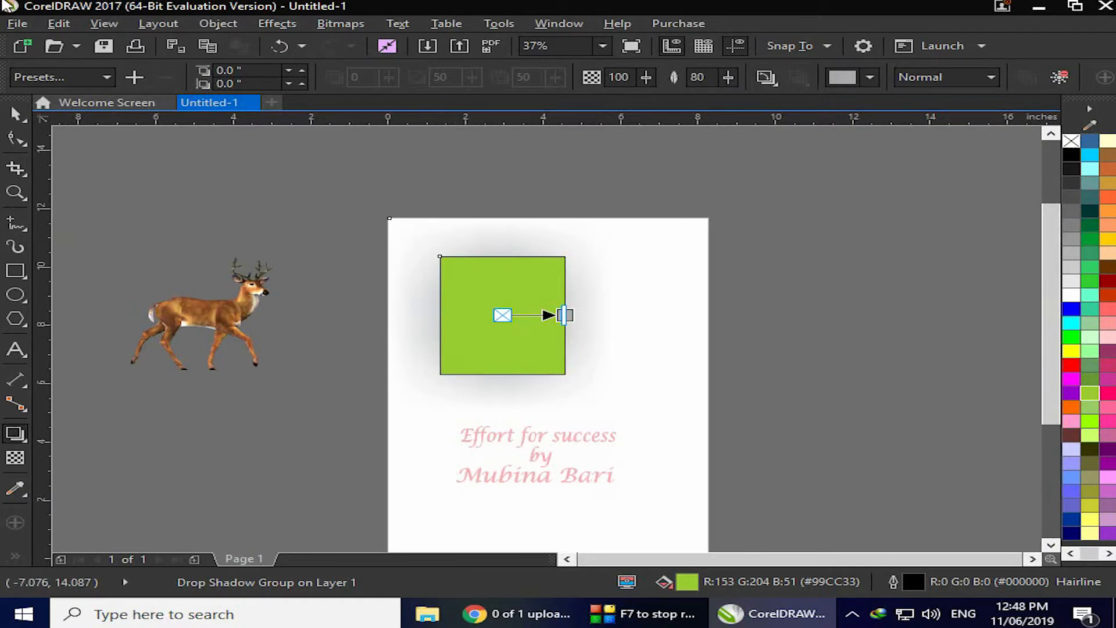
Apply the Flat Top Right drop shadow preset to the rectangle
left_click(105, 77)
left_click(91, 97)
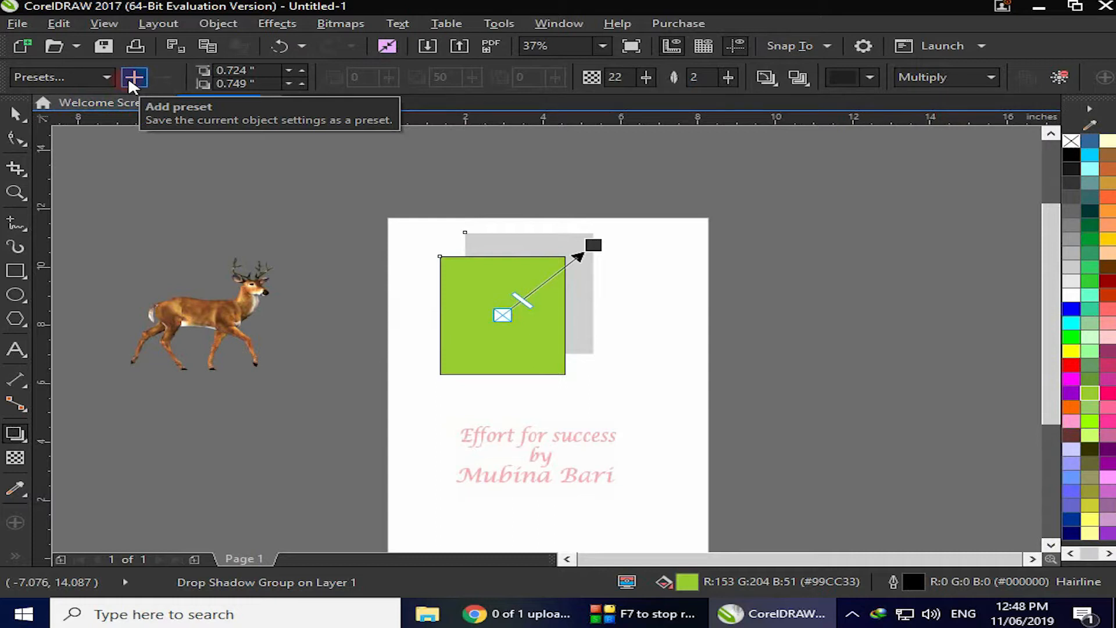
left_click(165, 76)
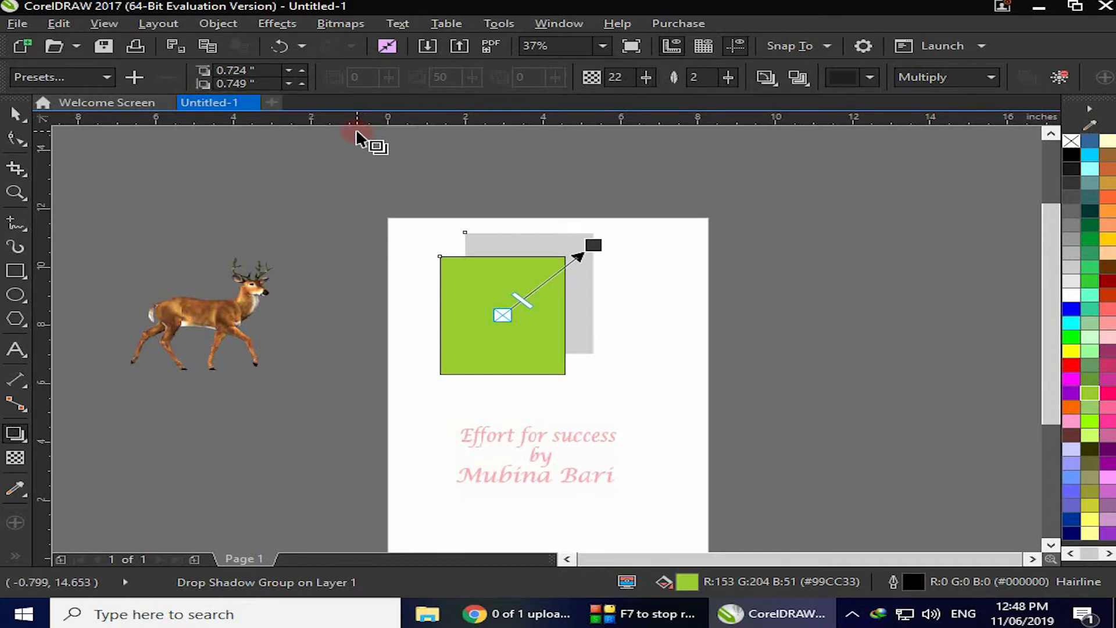
Increase the drop shadow offset to 1.144 inches horizontally and 0.939 inches vertically
left_click(220, 83)
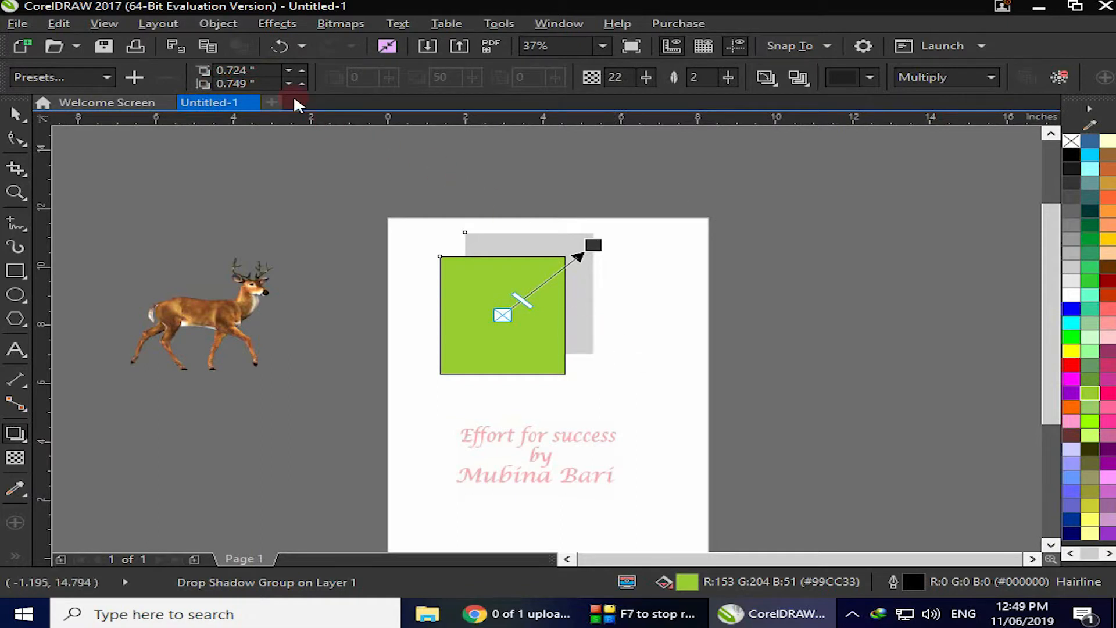
left_click(302, 70)
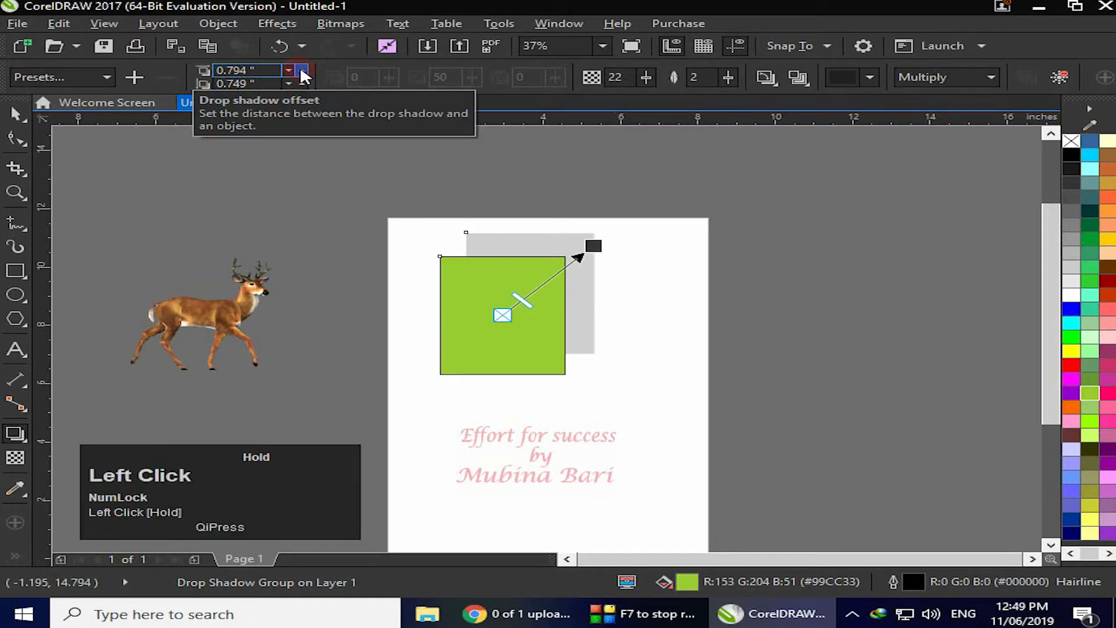
left_click(301, 70)
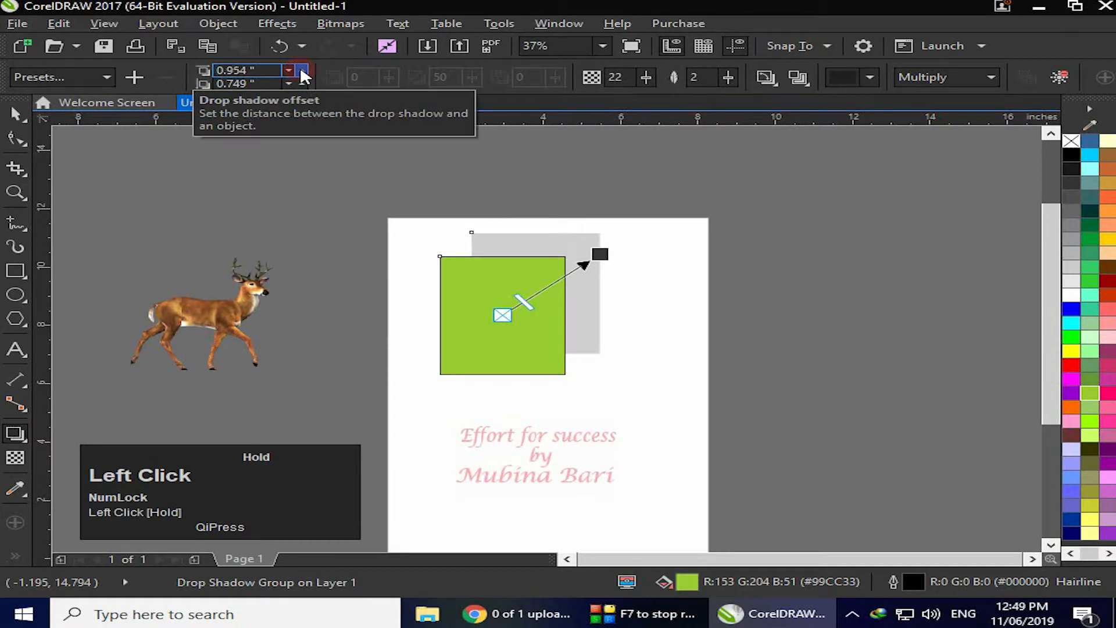
left_click(302, 70)
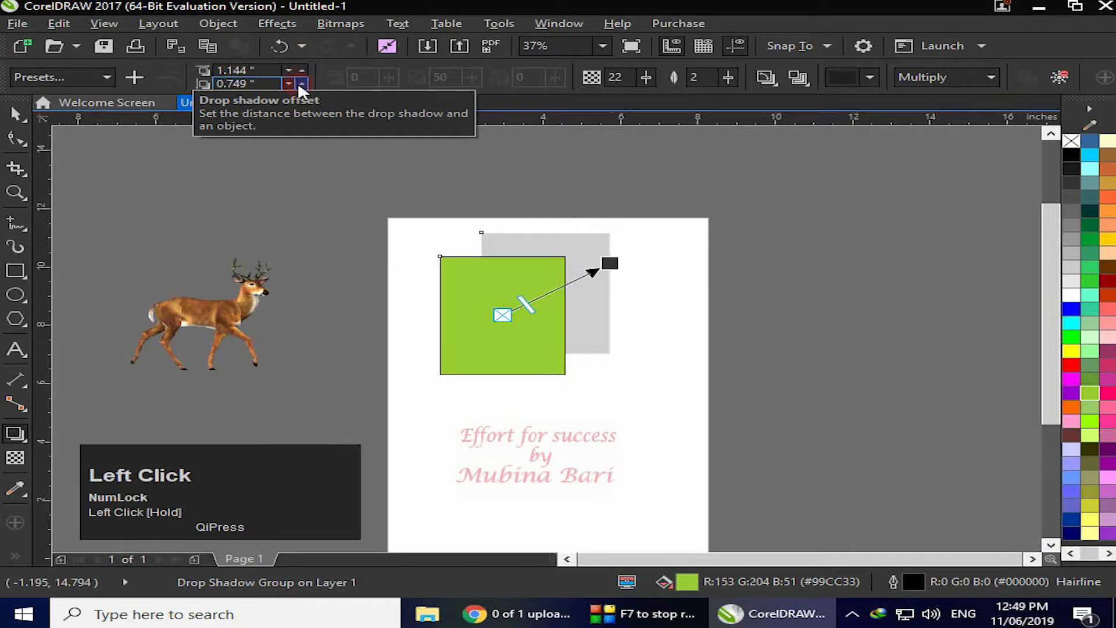
left_click(302, 83)
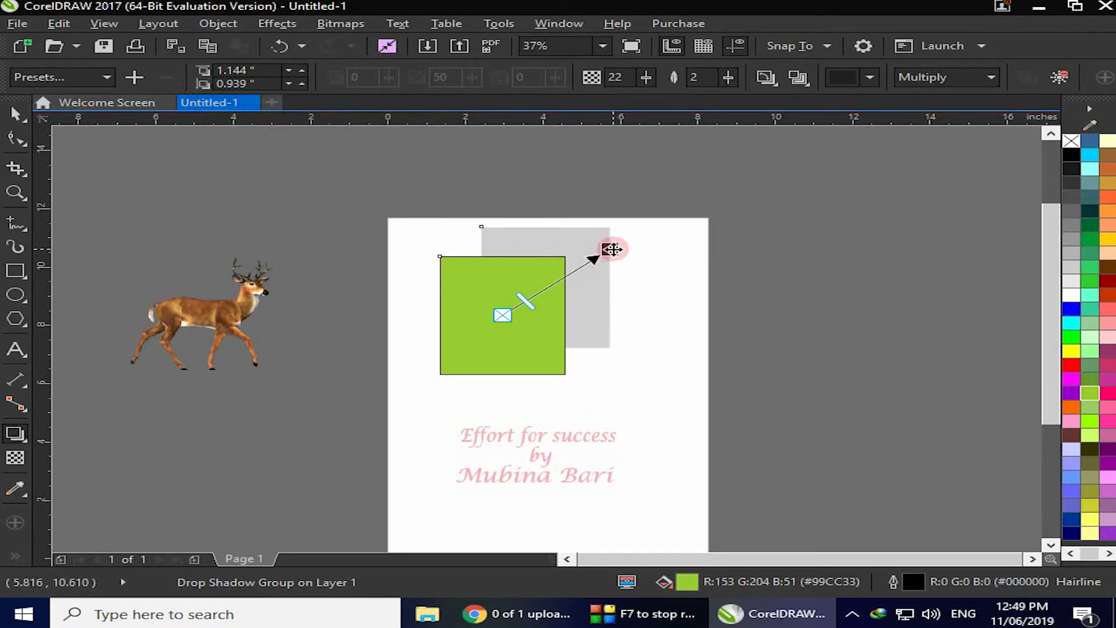
Drag the shadow's end handle to bring the offset to about 0.9 and 0.38 inches
left_click_drag(612, 248, 583, 267)
left_click(232, 85)
left_click_drag(583, 266, 598, 283)
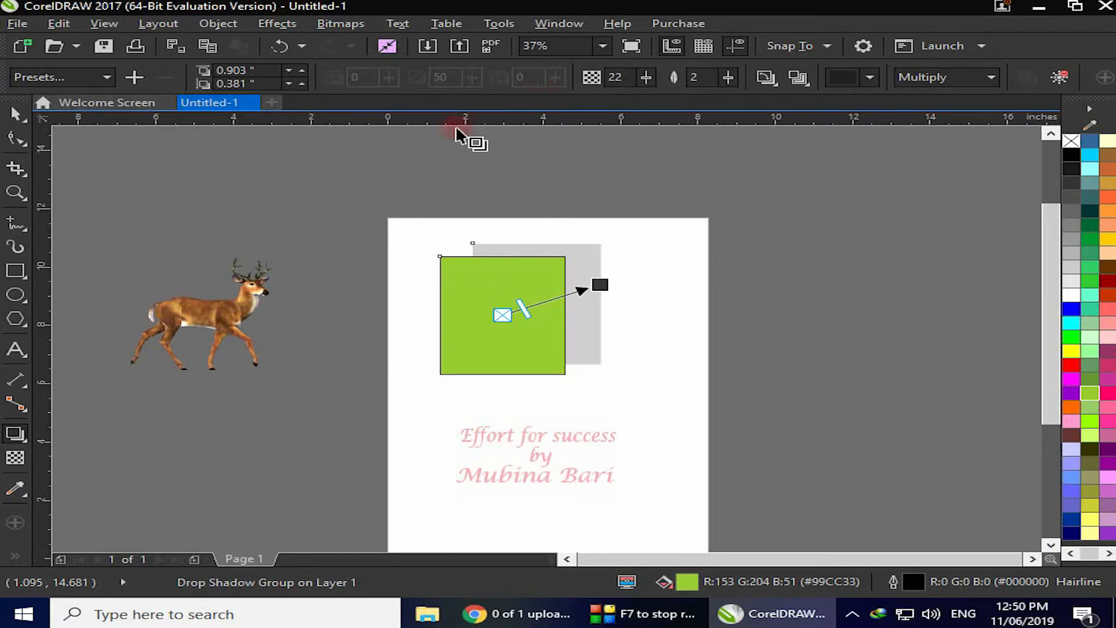
Create a new perspective drop shadow dragged from the rectangle's top edge to just below its bottom edge
left_click(13, 435)
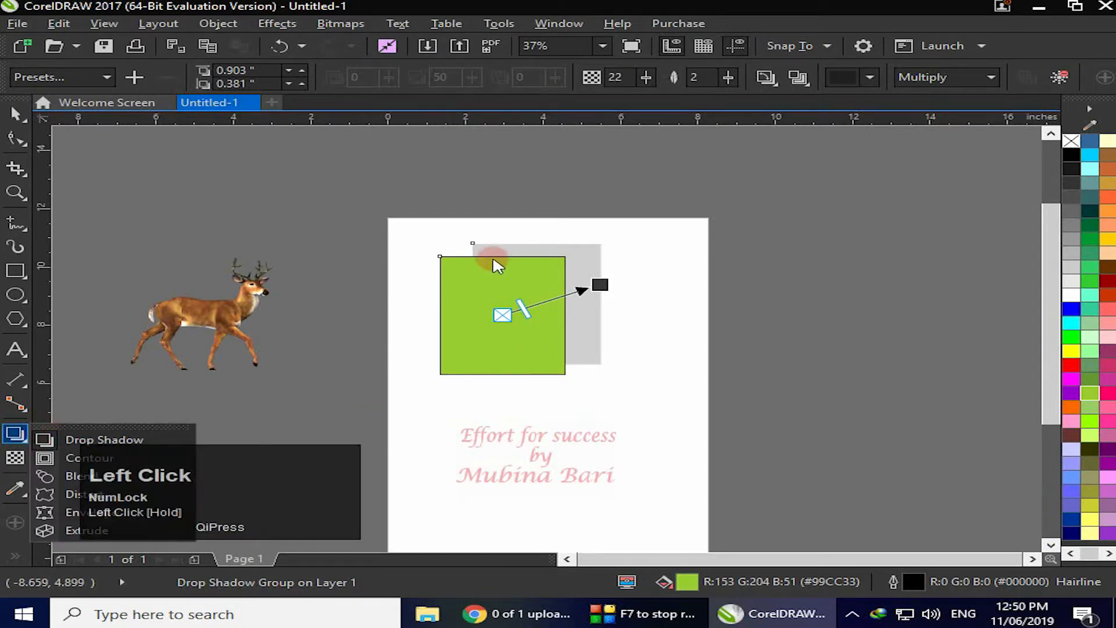
left_click(496, 266)
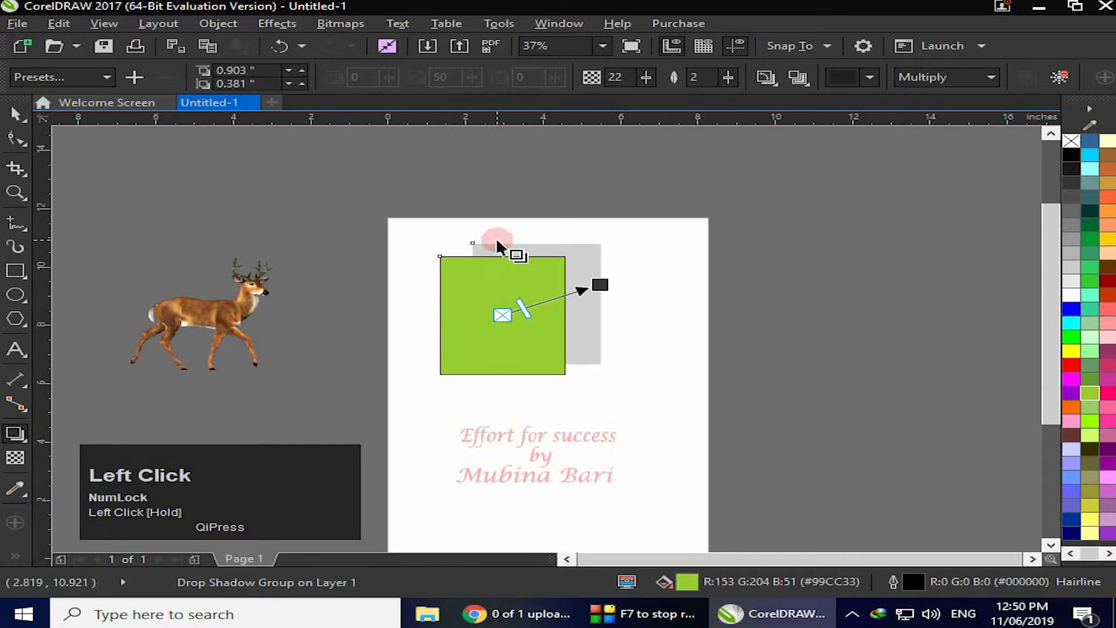
left_click_drag(502, 257, 530, 385)
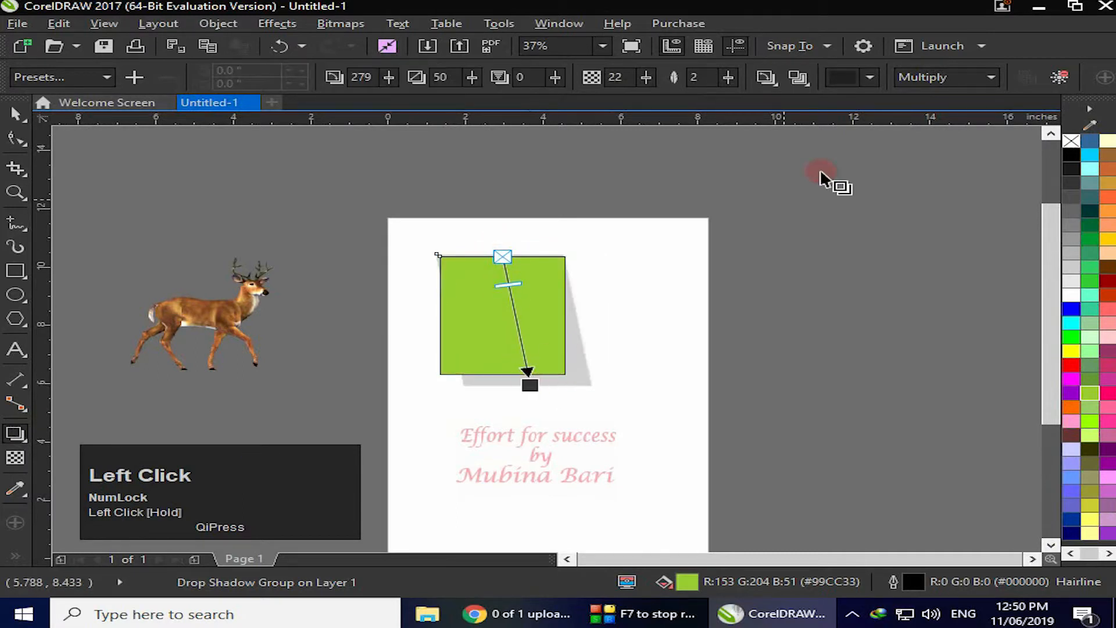
Adjust the shadow angle with its slider to -64
left_click(363, 77)
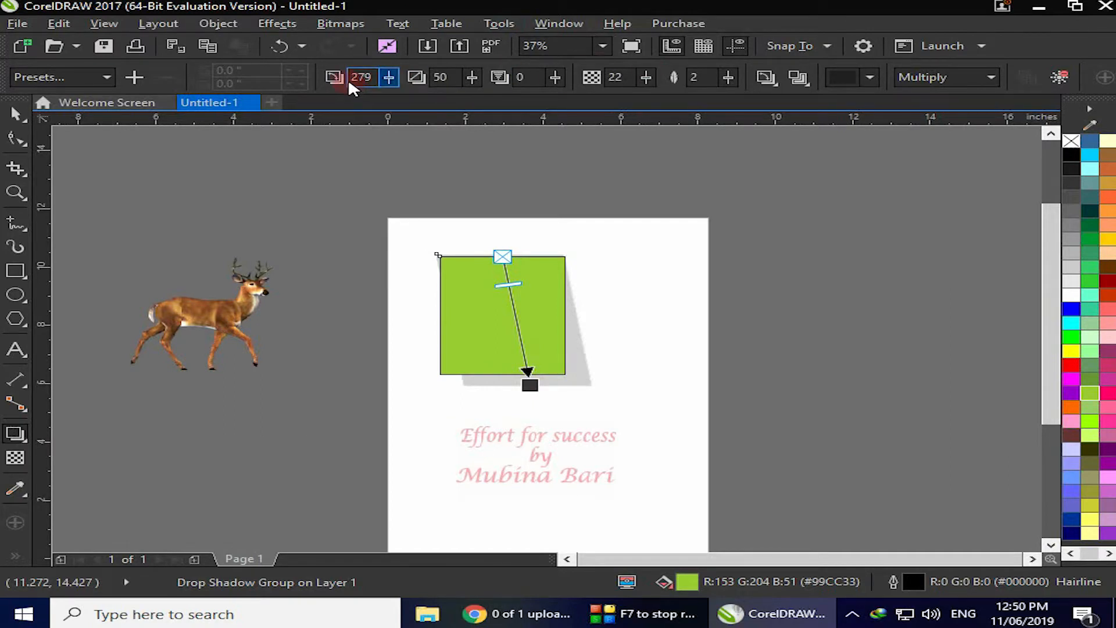
left_click(387, 77)
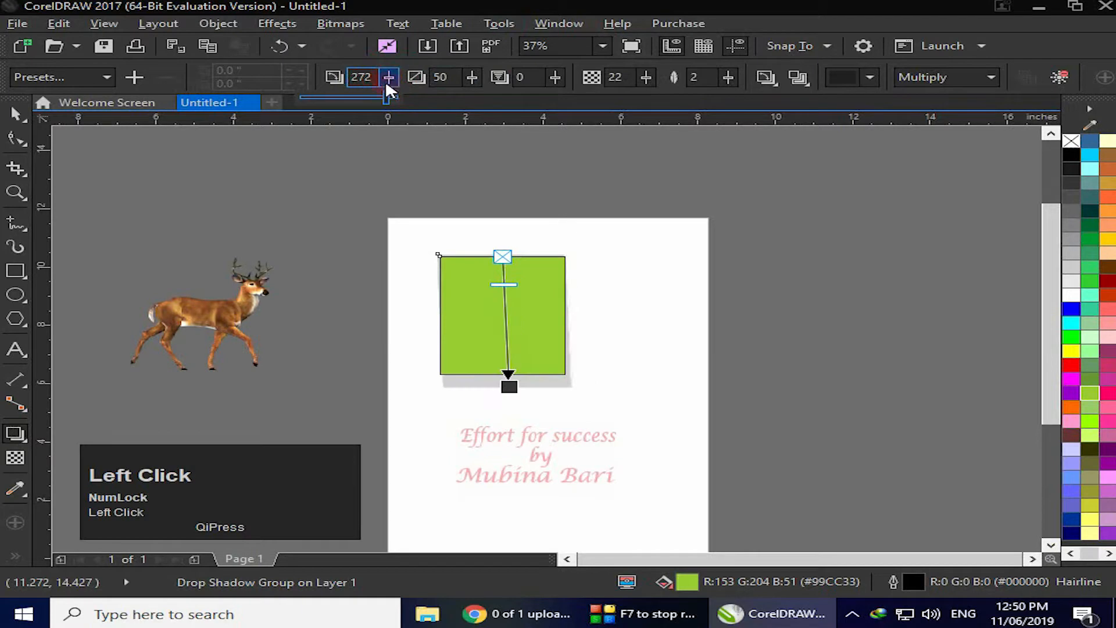
left_click_drag(385, 92, 348, 103)
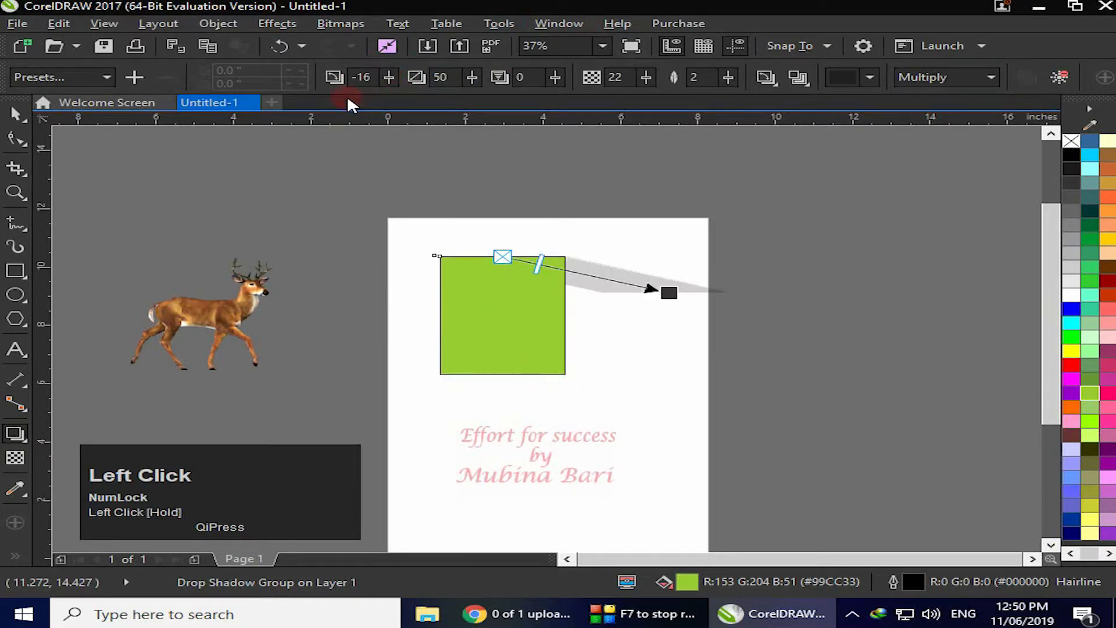
left_click(389, 77)
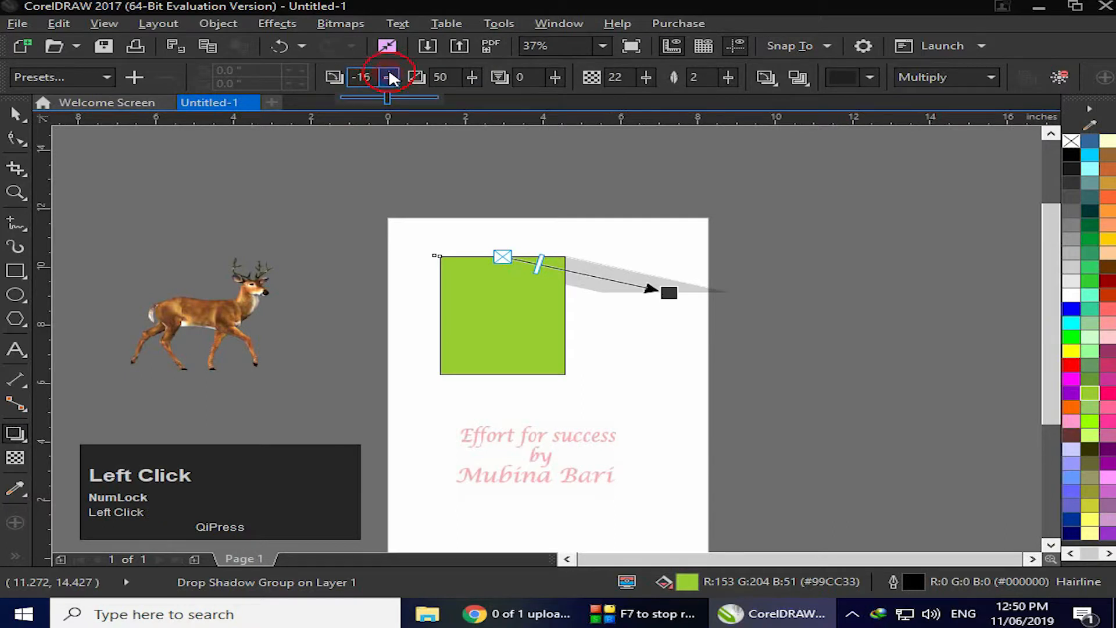
left_click_drag(391, 103, 400, 96)
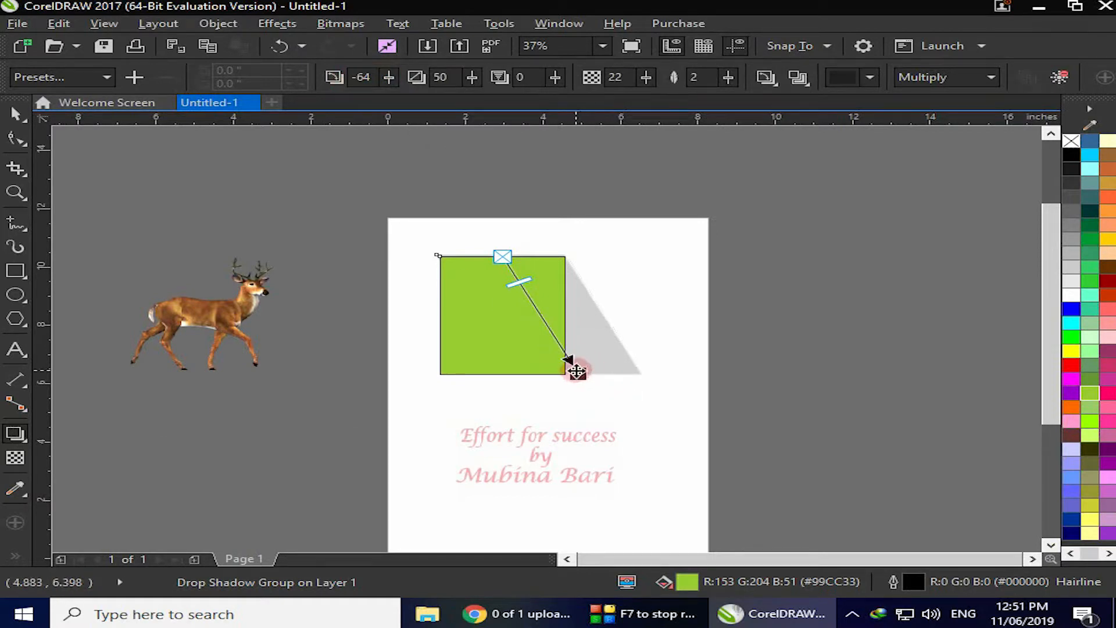
Drag the shadow's end handle to the rectangle's bottom-left corner, setting the angle to 248
left_click_drag(579, 376, 440, 375)
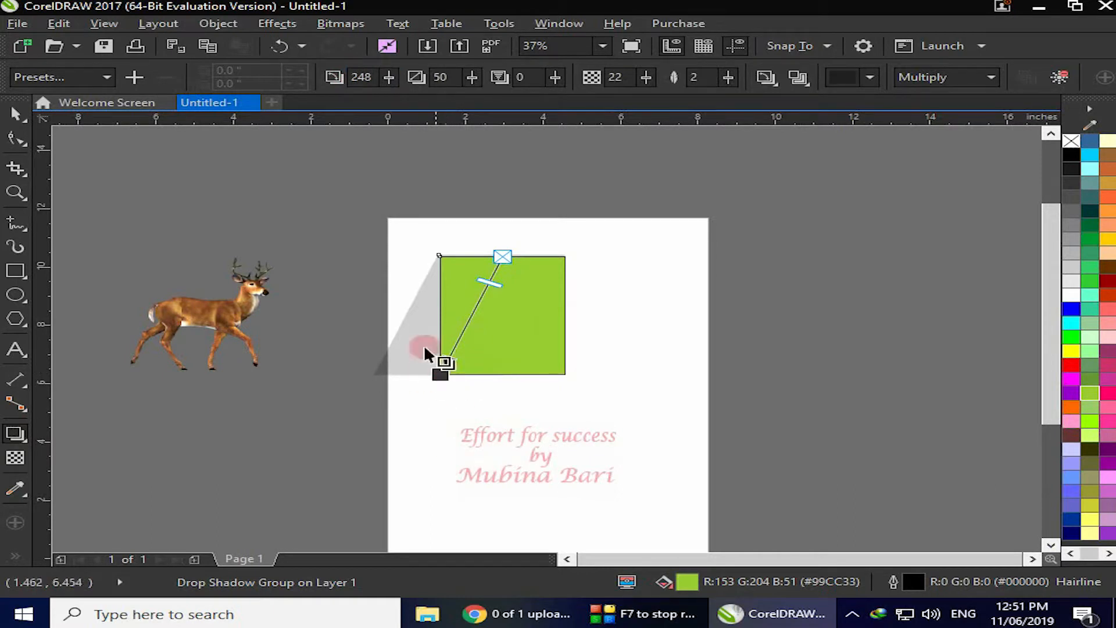
left_click(361, 83)
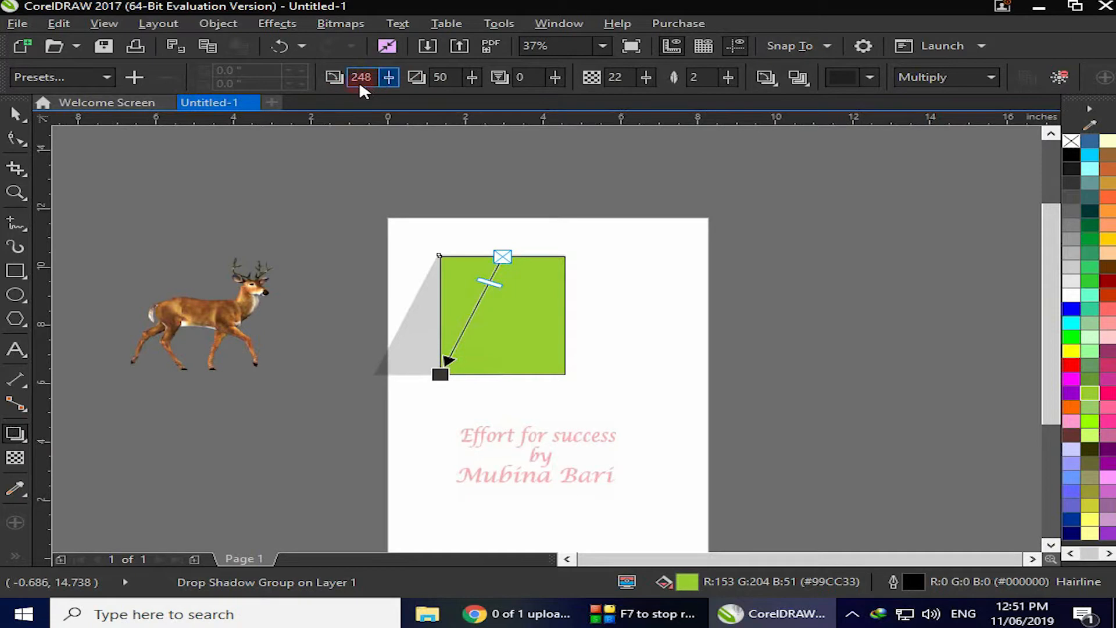
left_click_drag(439, 374, 481, 393)
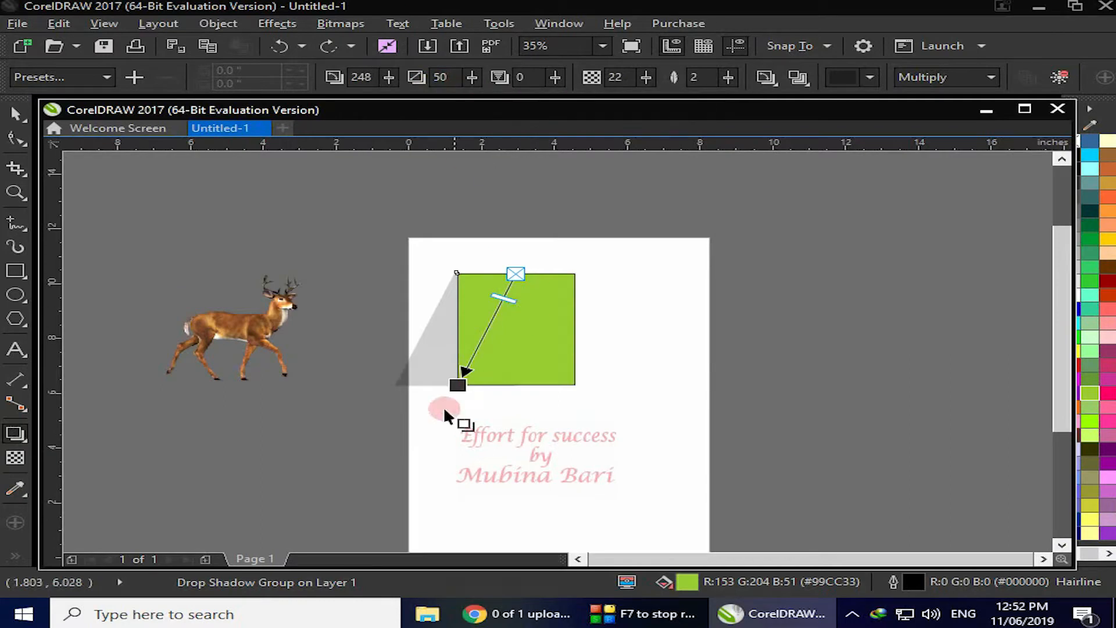
Adjust the shadow stretch with its slider, shortening and then lengthening the shadow
left_click(472, 80)
left_click_drag(469, 101, 447, 100)
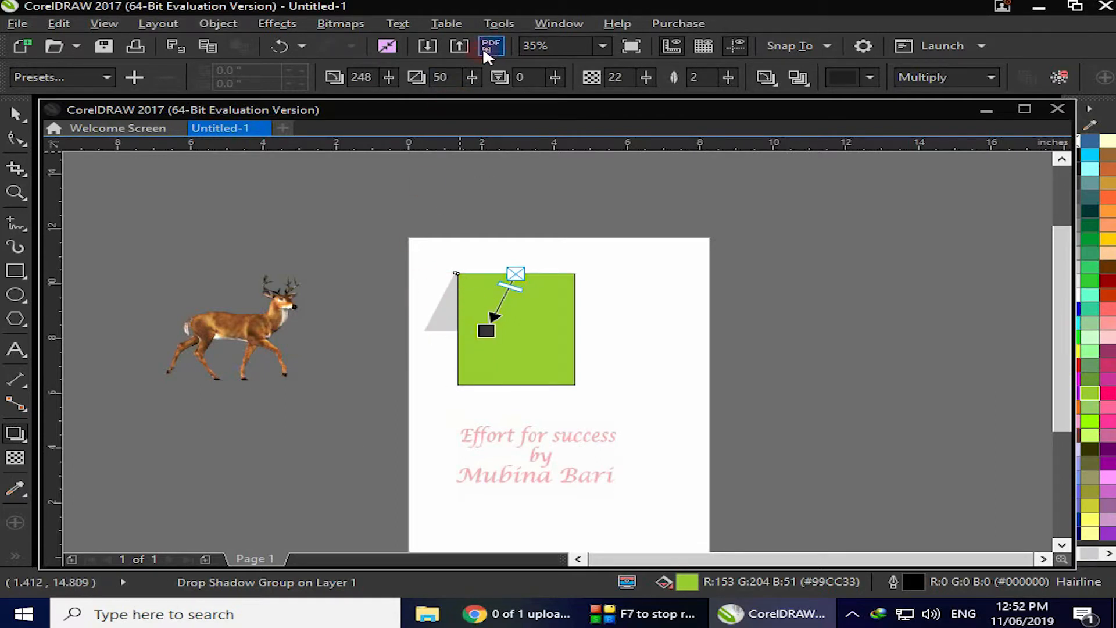
left_click(471, 78)
left_click_drag(466, 98, 497, 103)
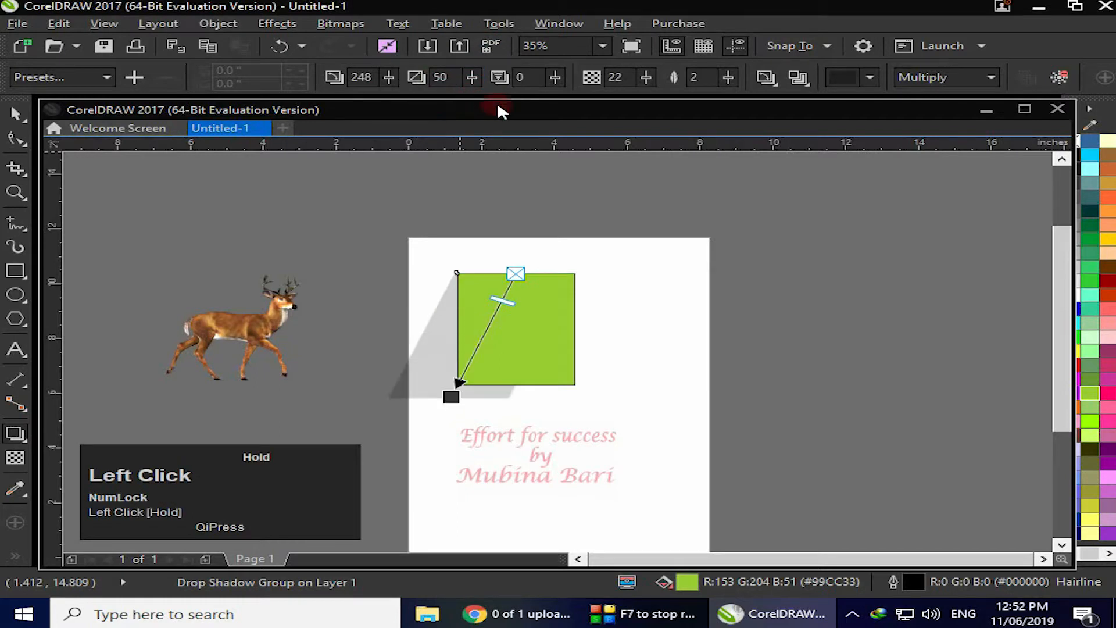
Drag the shadow's end handle to just below the rectangle's bottom edge, setting the angle to 261
left_click(449, 398)
left_click_drag(449, 398, 490, 407)
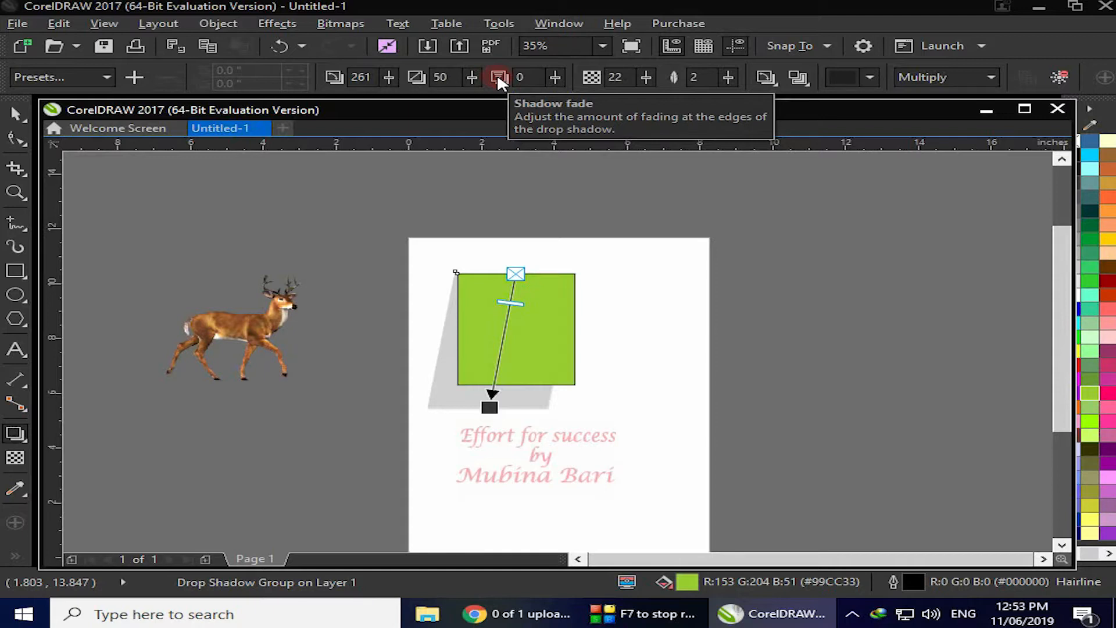
Adjust the shadow fade with its slider, raising it to about 29
left_click(557, 72)
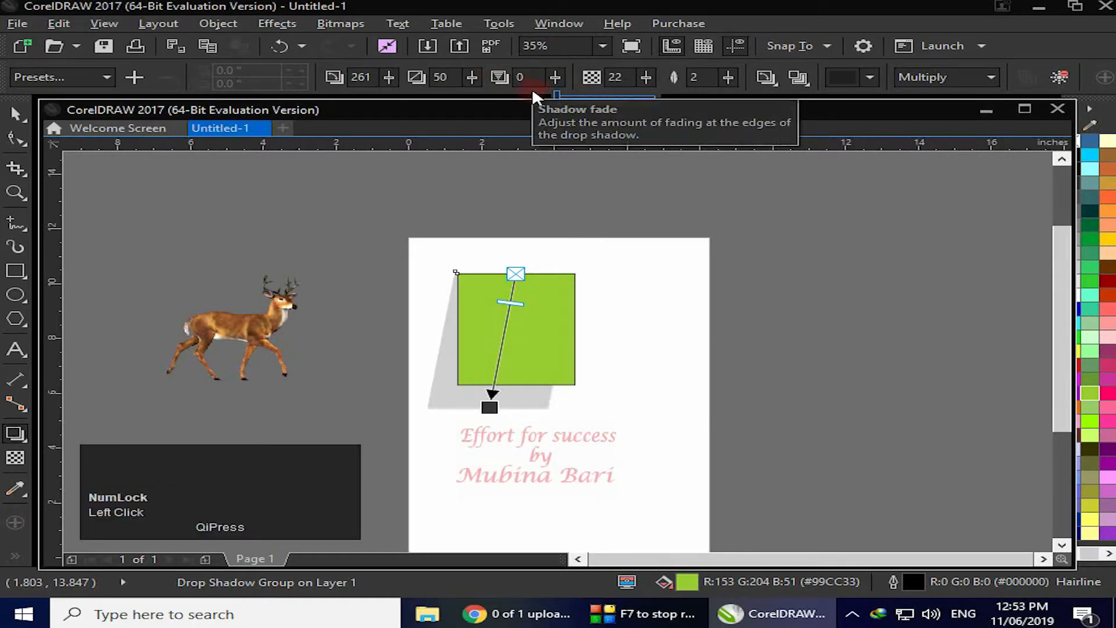
left_click(558, 98)
left_click_drag(560, 98, 577, 99)
left_click(556, 79)
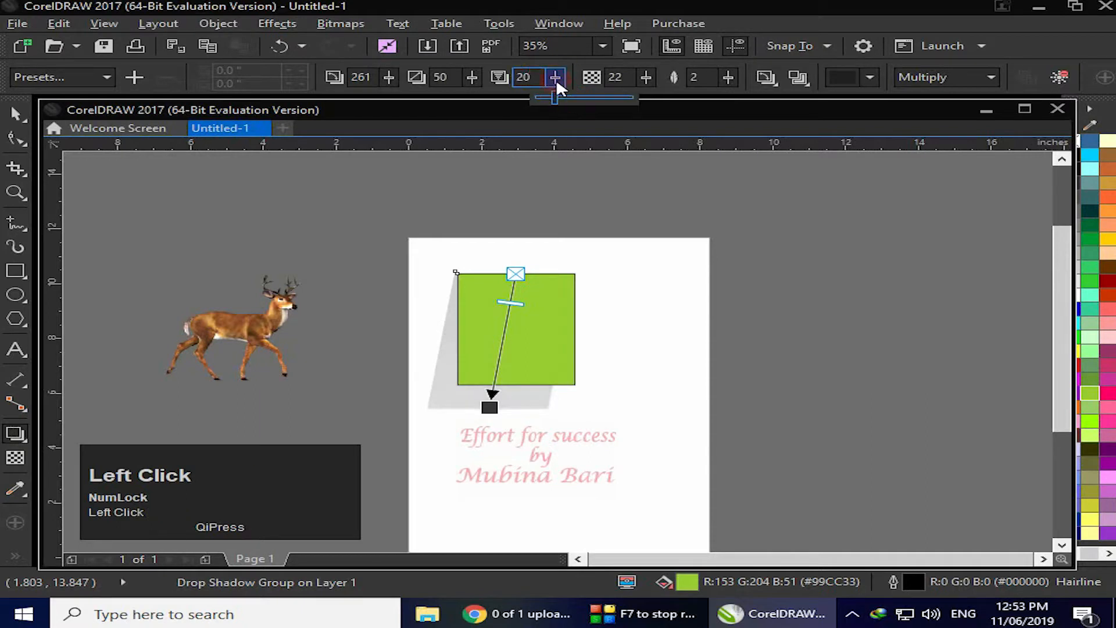
left_click_drag(555, 98, 502, 105)
left_click(552, 75)
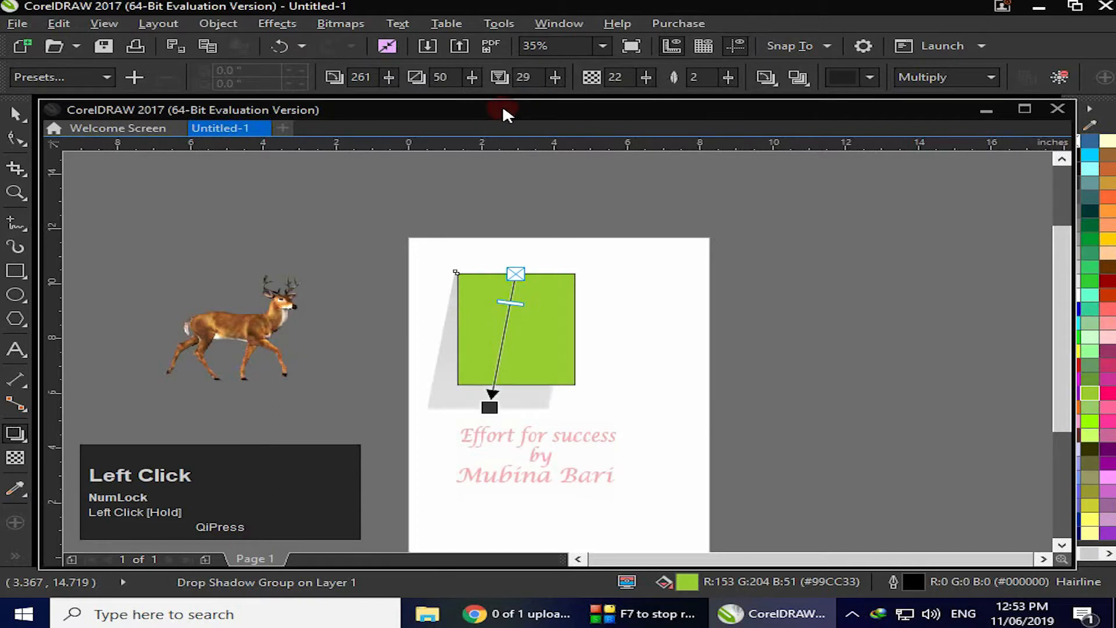
left_click_drag(555, 77, 547, 101)
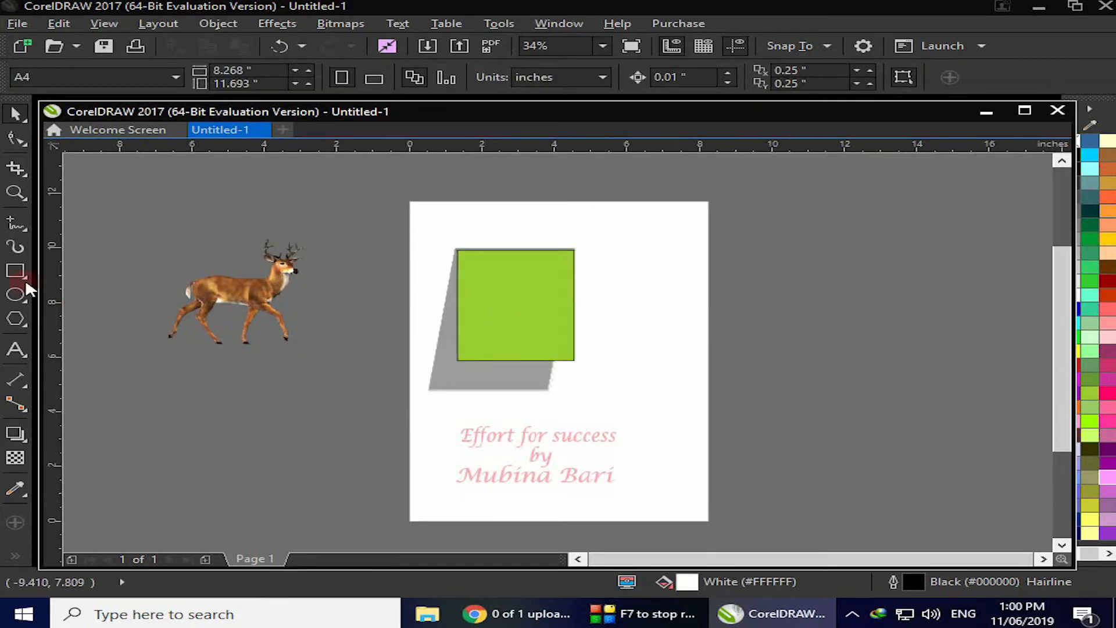
Reselect the rectangle's shadow with the Drop Shadow tool and slide its fade up to 30, then back to 0
left_click(16, 433)
left_click(508, 290)
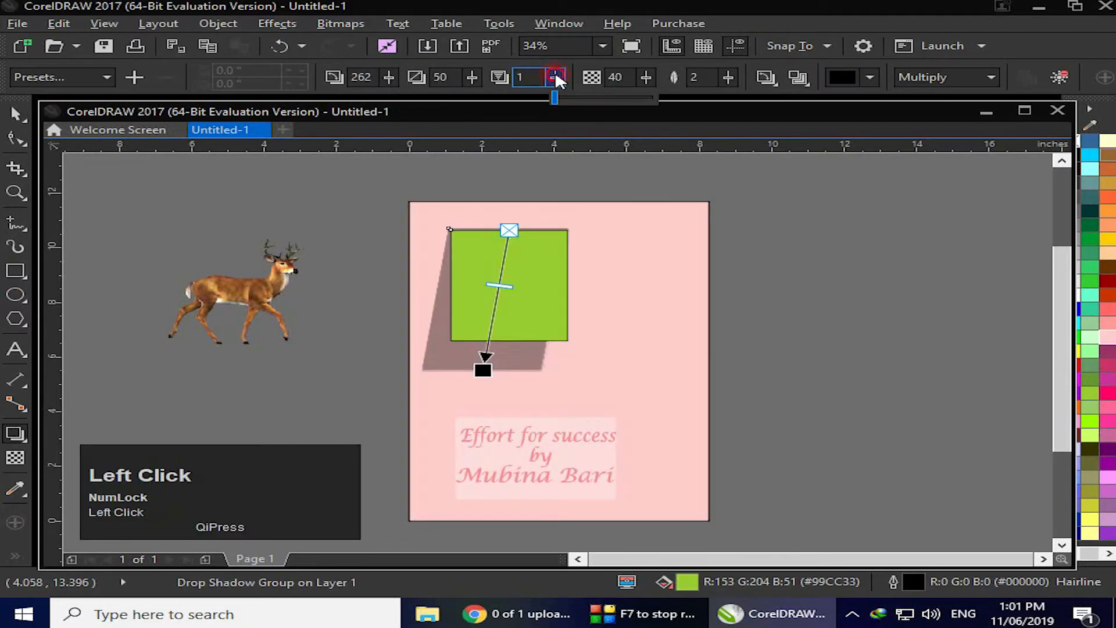
left_click_drag(554, 95, 578, 98)
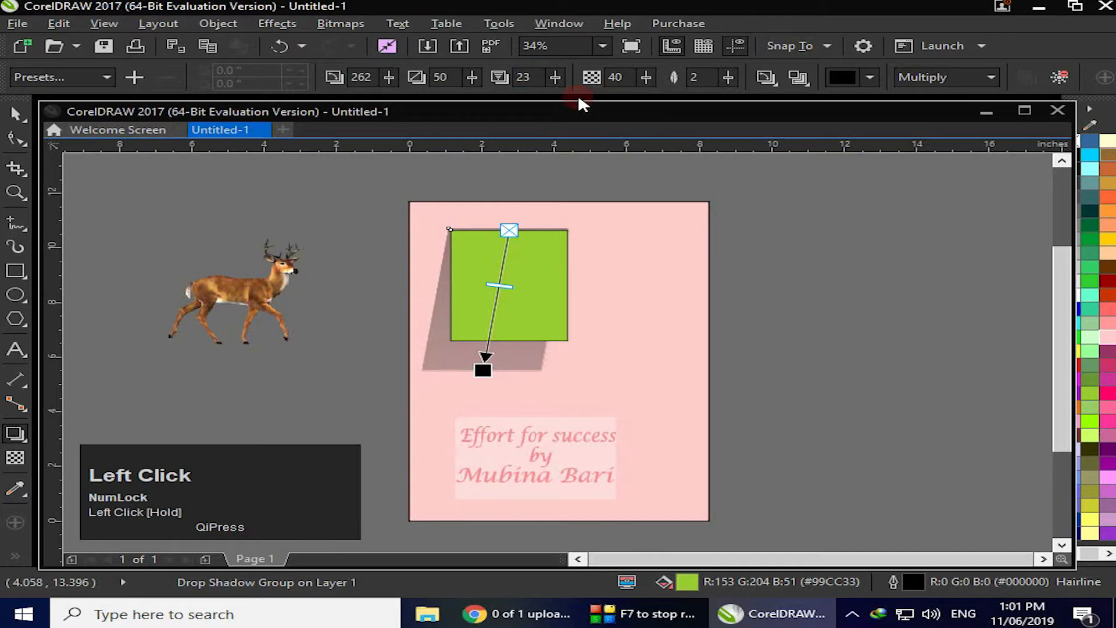
left_click(555, 76)
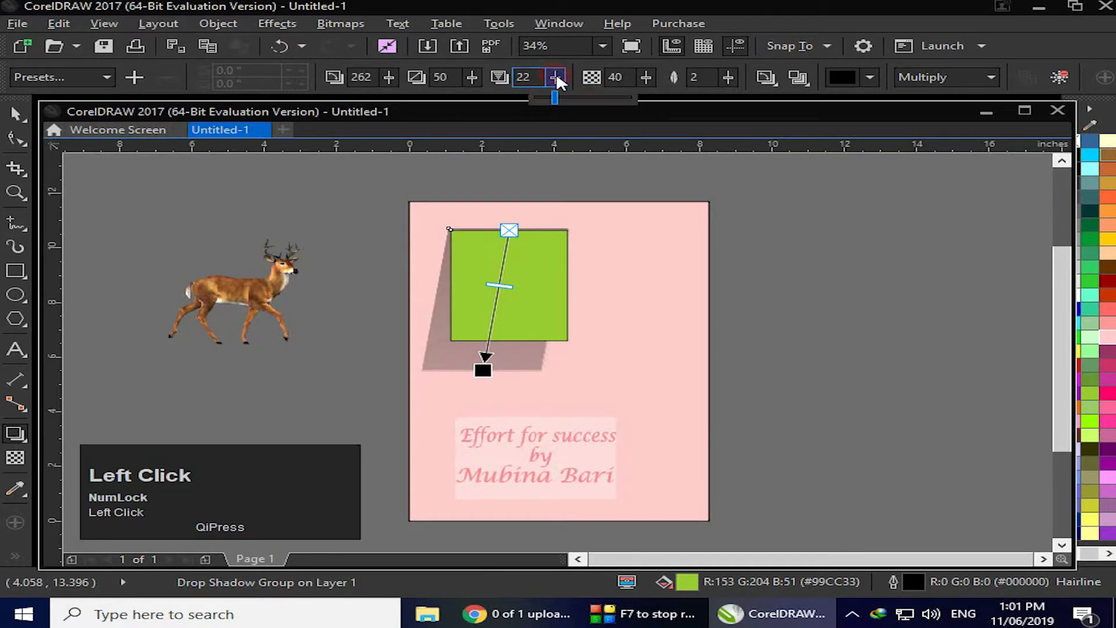
left_click_drag(555, 95, 564, 94)
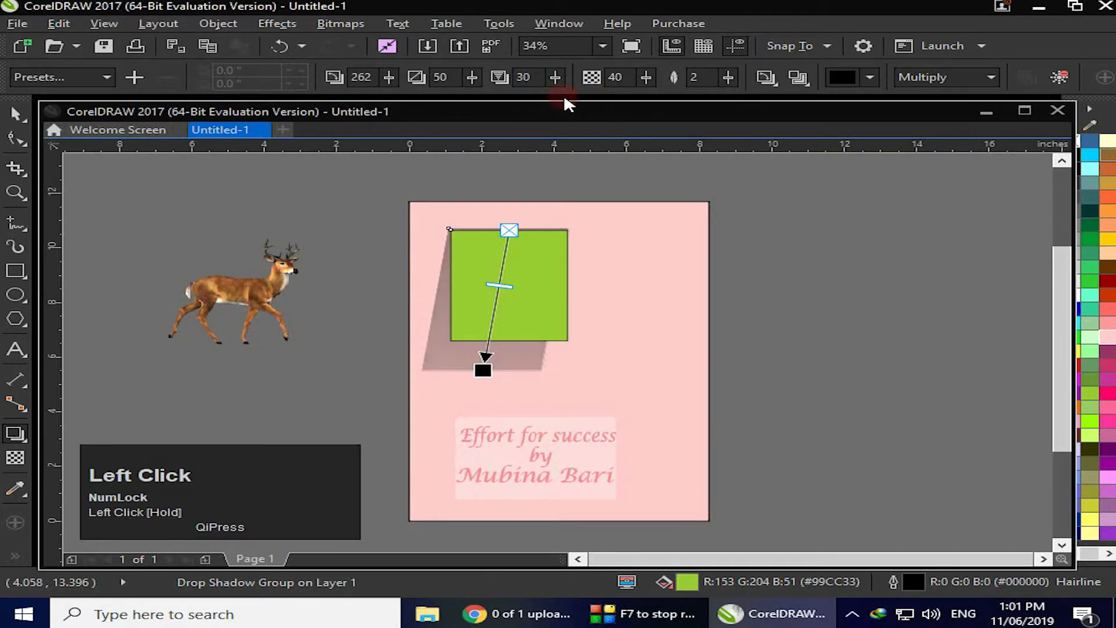
left_click(550, 75)
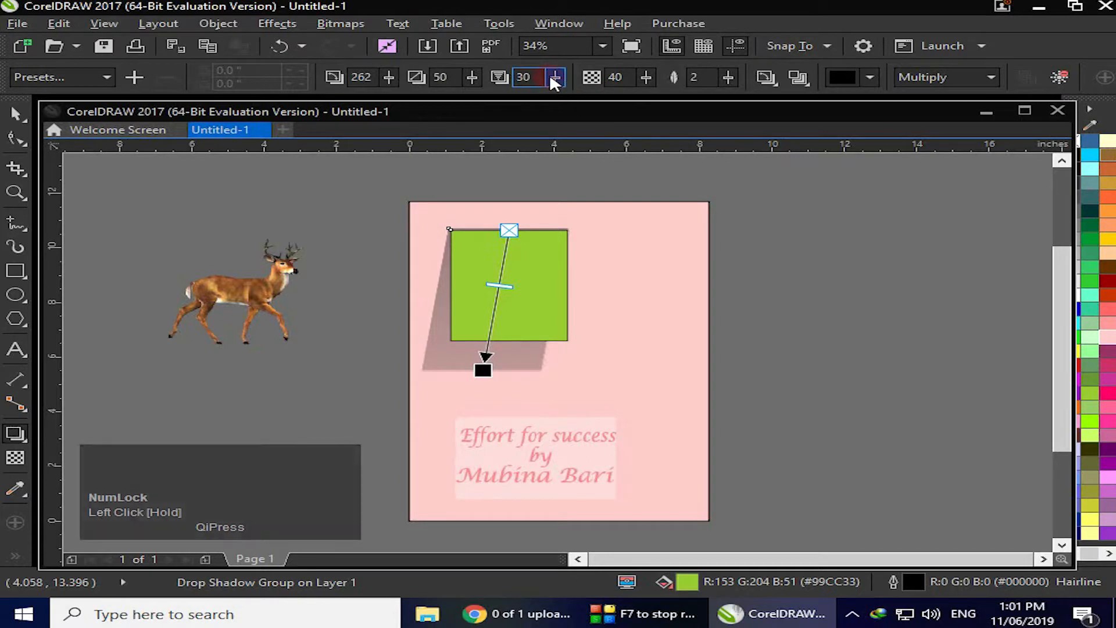
left_click_drag(550, 96, 518, 95)
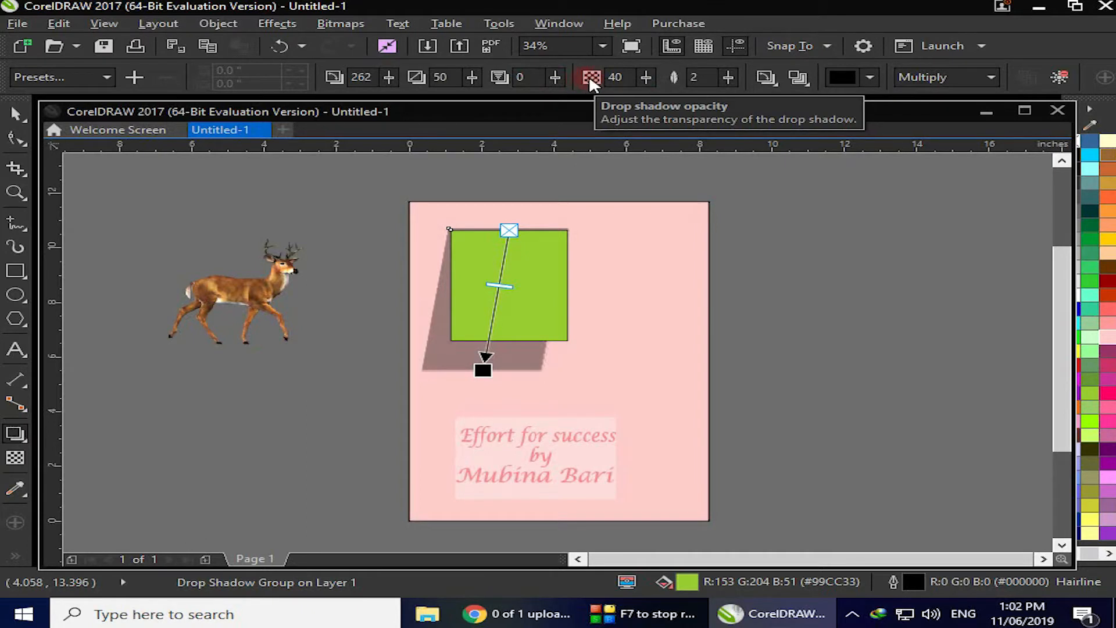
Adjust the shadow opacity with its slider, dropping it to 0 and ending at 31
left_click(646, 77)
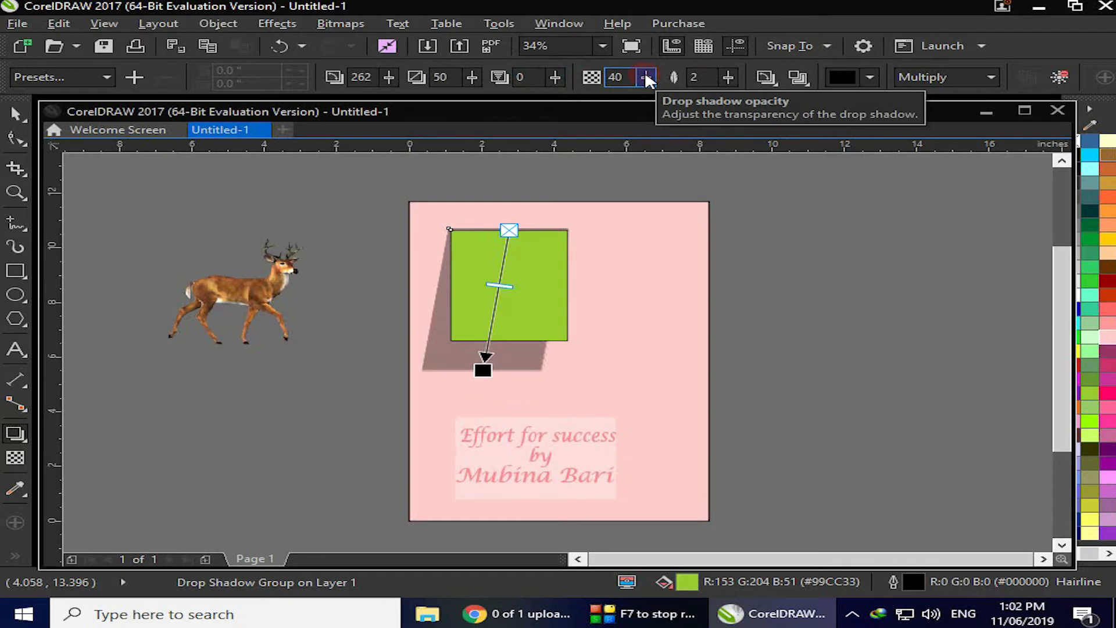
left_click(645, 77)
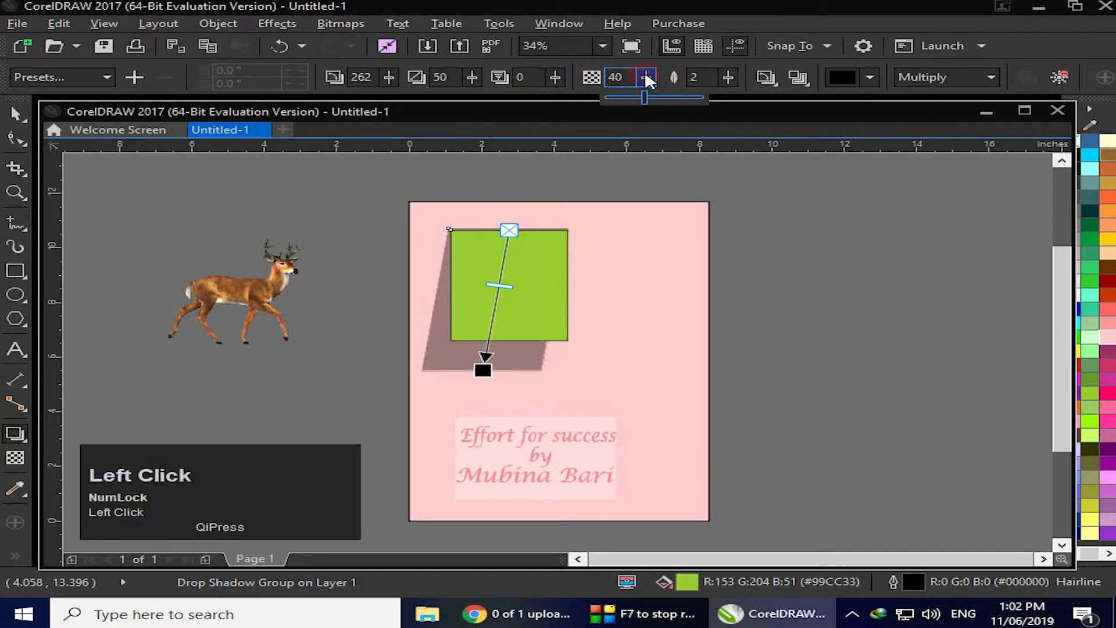
left_click_drag(644, 96, 606, 105)
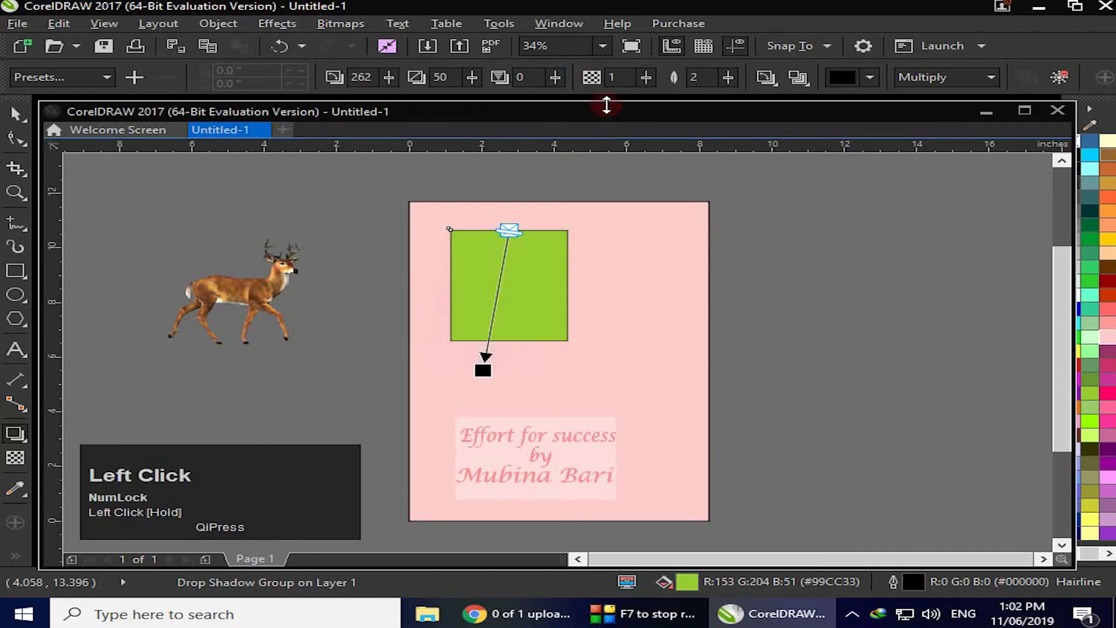
left_click(647, 77)
left_click(646, 103)
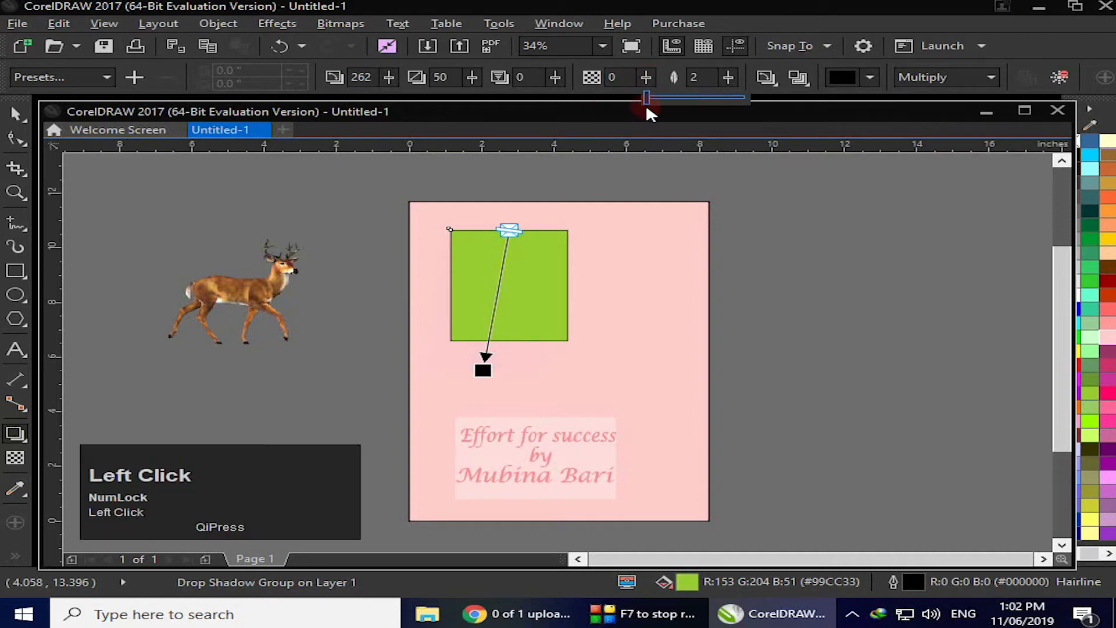
mouse_move(644, 93)
left_mouse_down()
mouse_move(680, 104)
mouse_move(653, 94)
left_mouse_up()
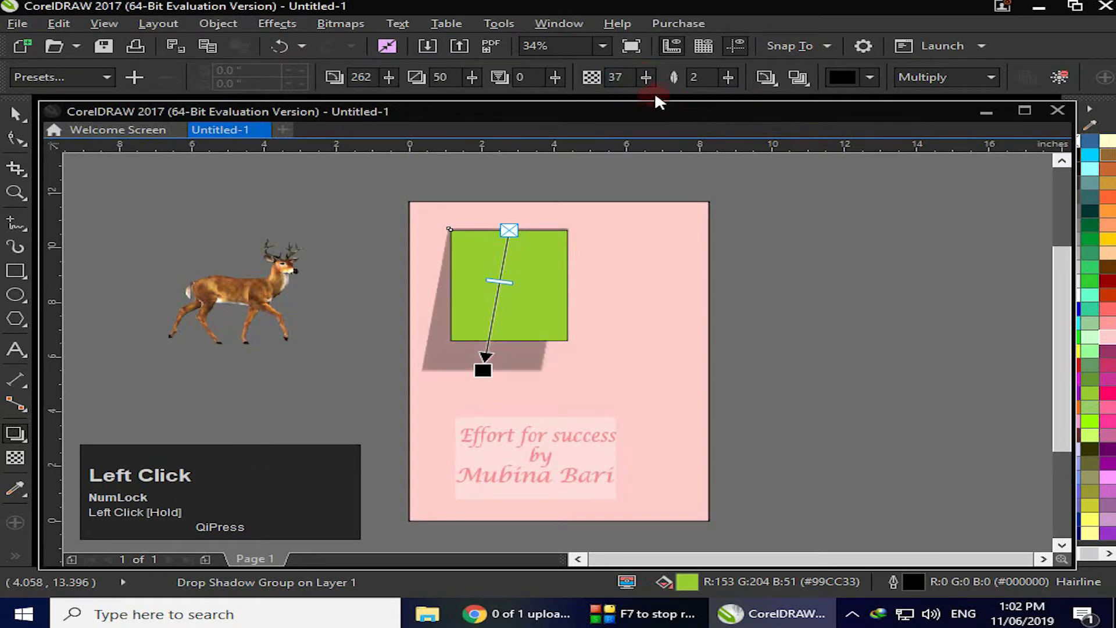
left_click(643, 75)
left_click_drag(640, 94, 620, 105)
left_click(643, 76)
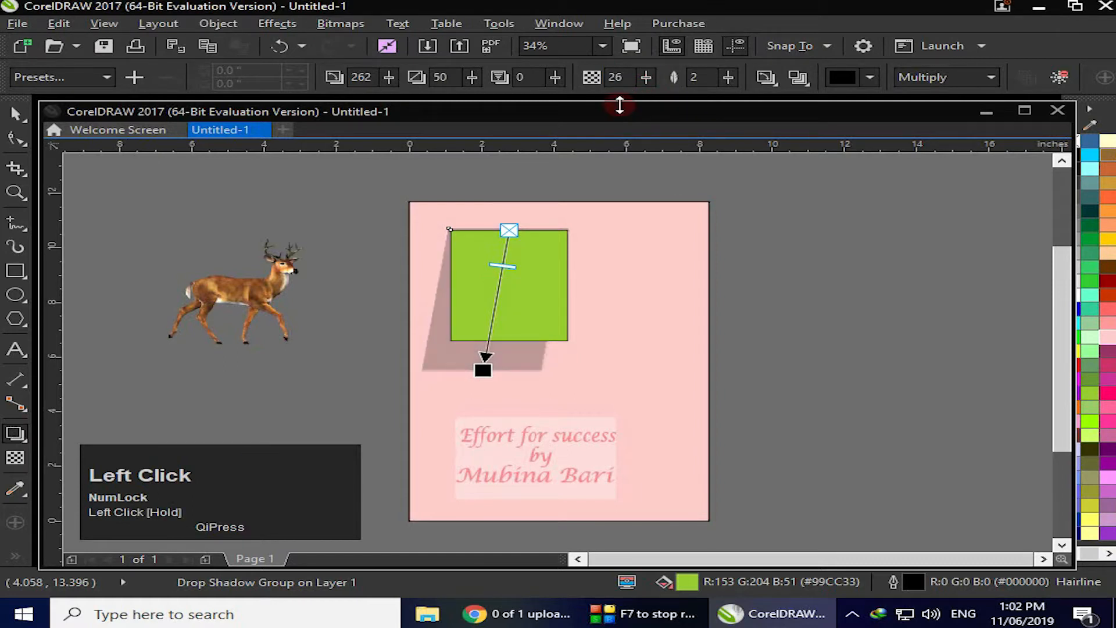
left_click(645, 77)
left_click_drag(647, 100, 649, 98)
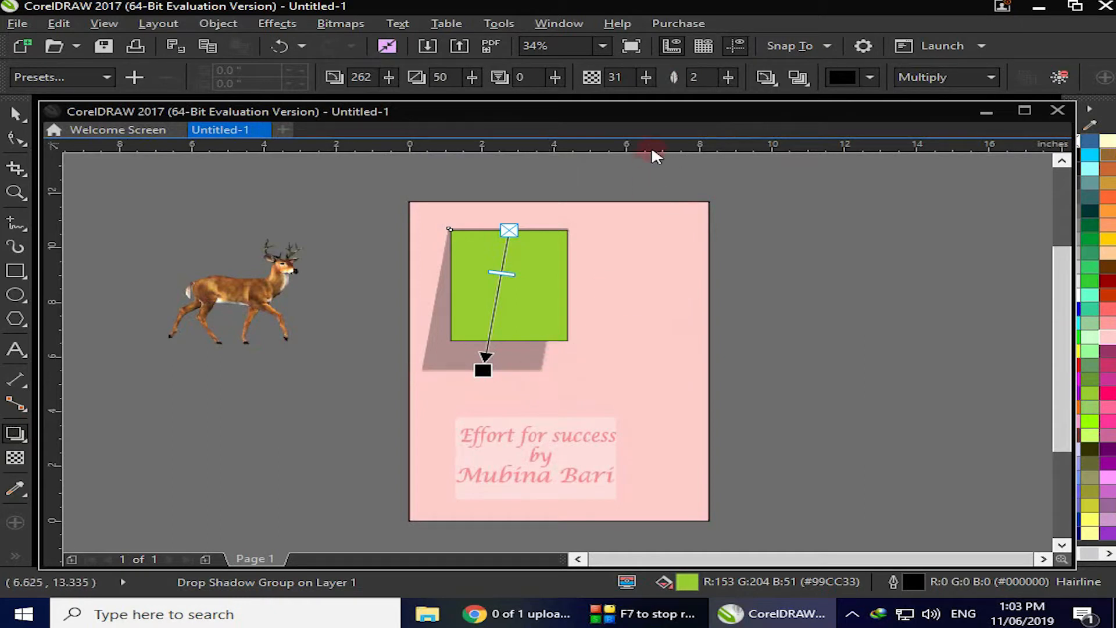
Set the shadow feathering to 27 and choose Gaussian Blur as the feathering direction
left_click_drag(730, 72, 755, 94)
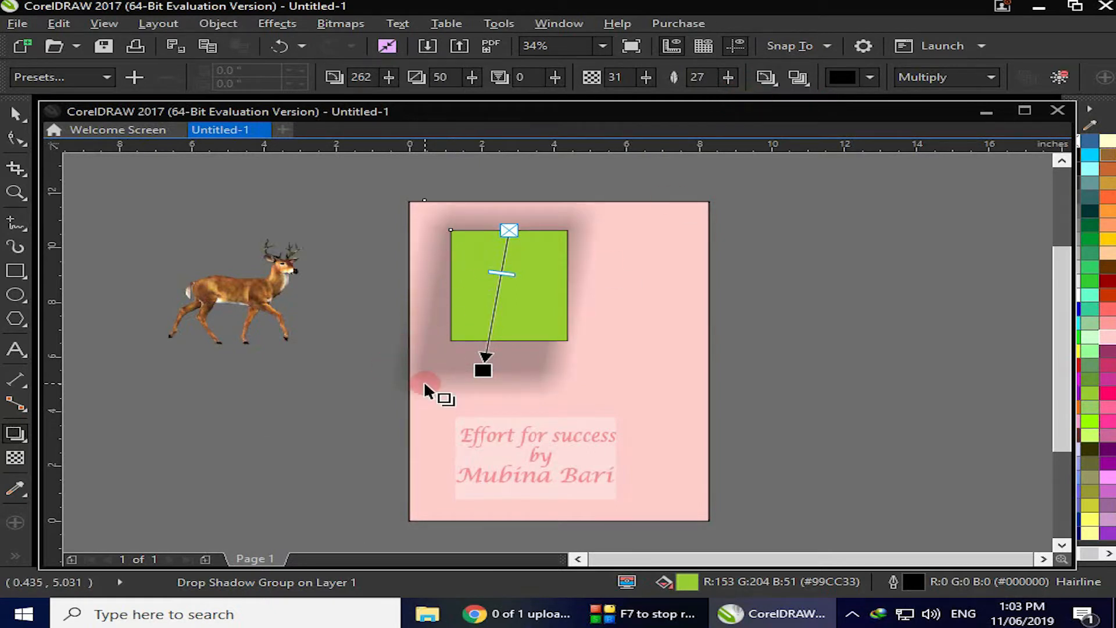
left_click(722, 78)
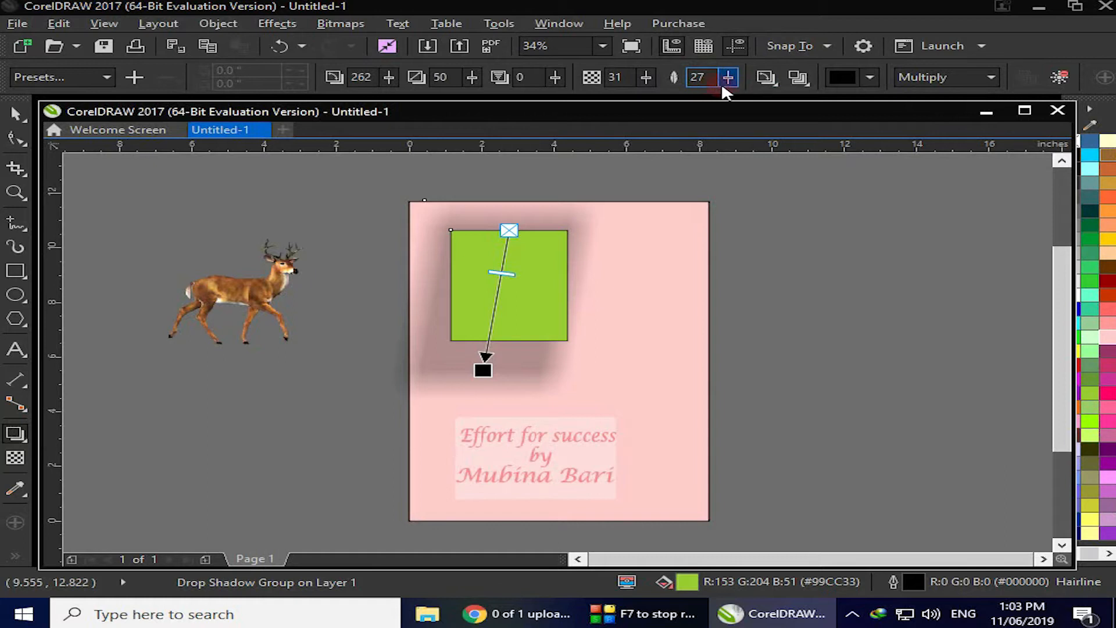
left_click(777, 82)
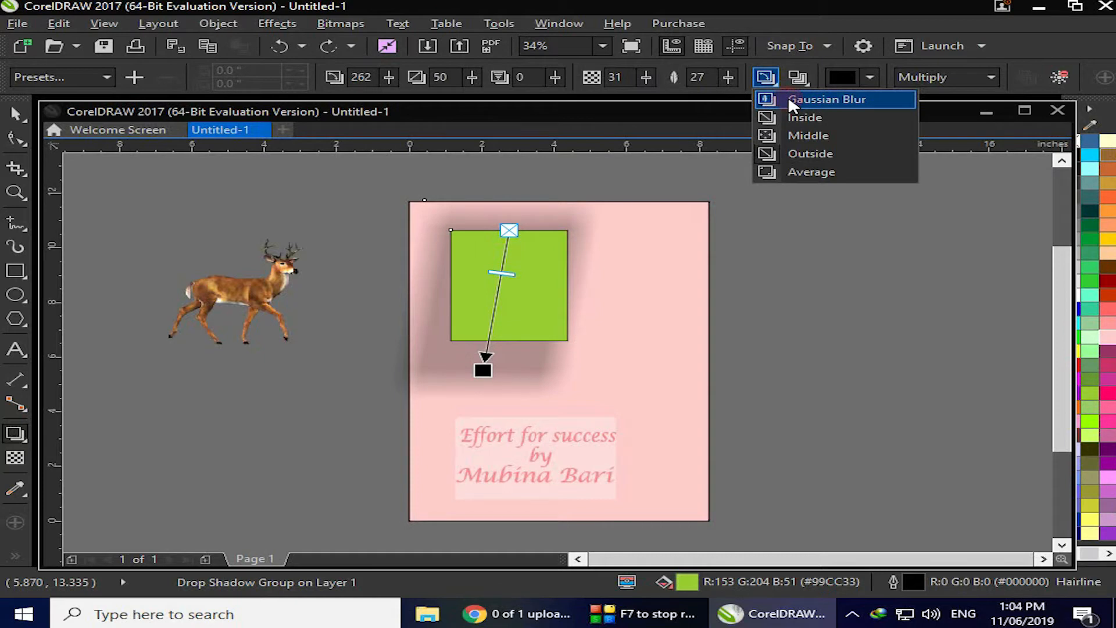
left_click(788, 98)
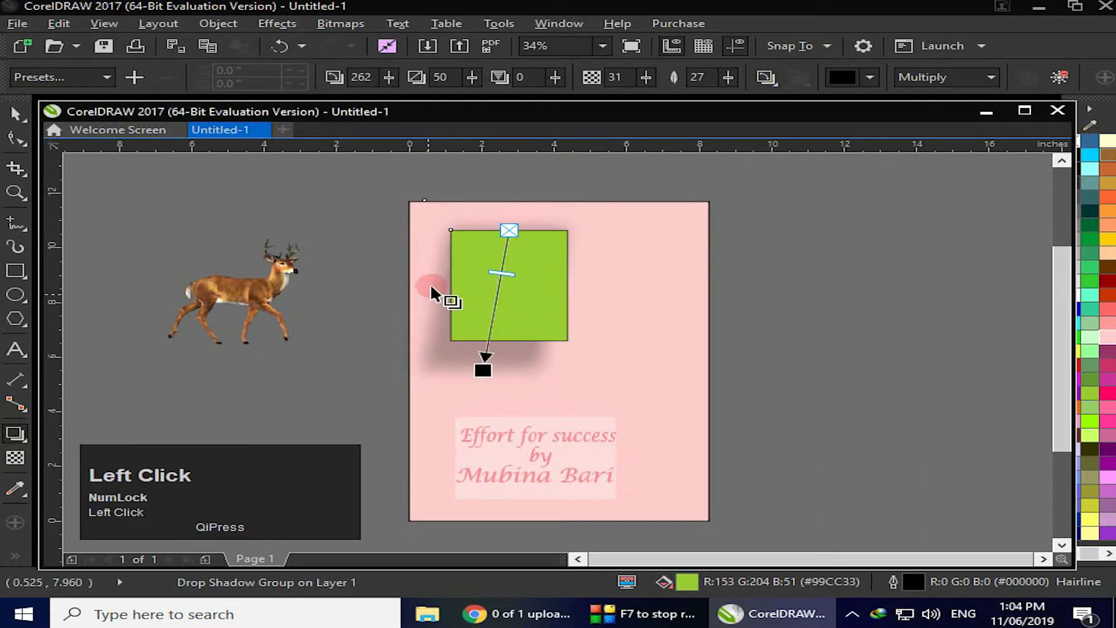
Switch the shadow's feathering direction to Inside, then to Middle
left_click(774, 86)
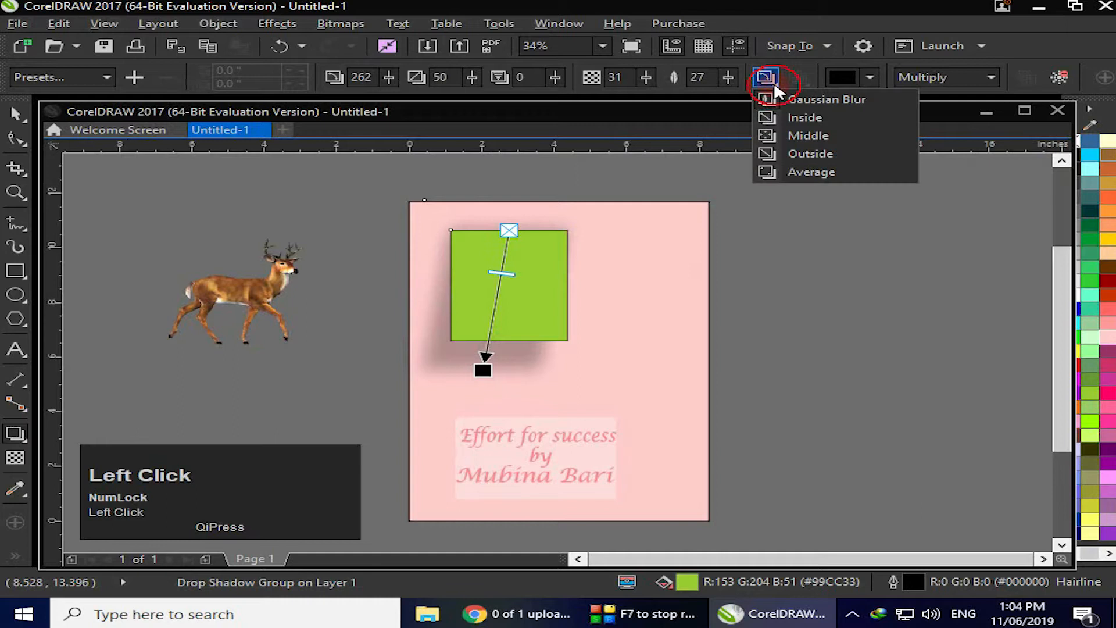
left_click(802, 118)
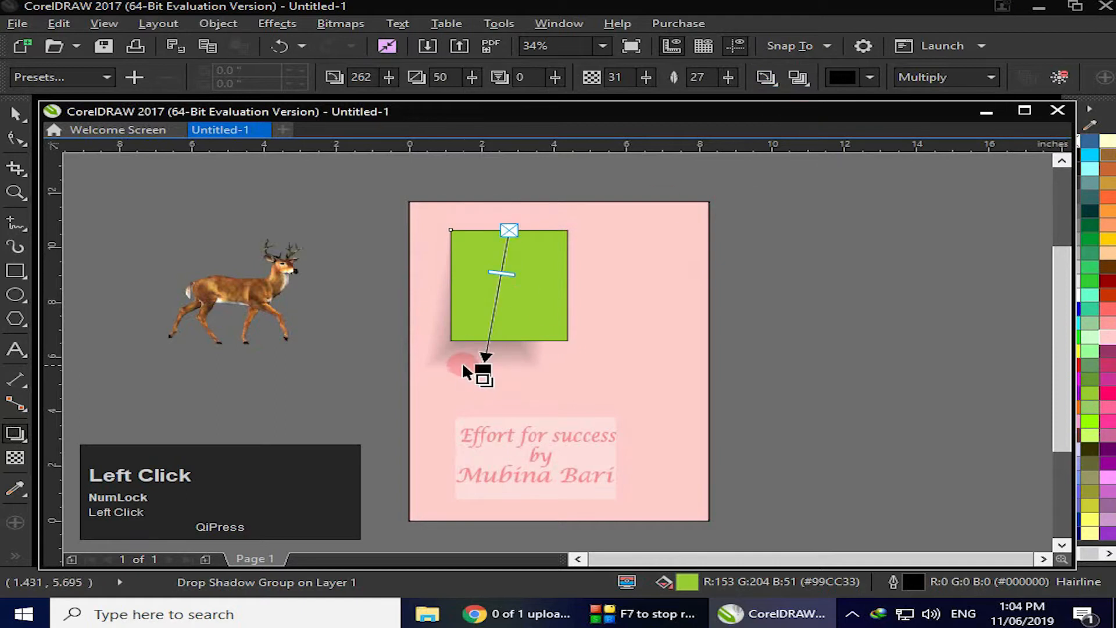
left_click(773, 78)
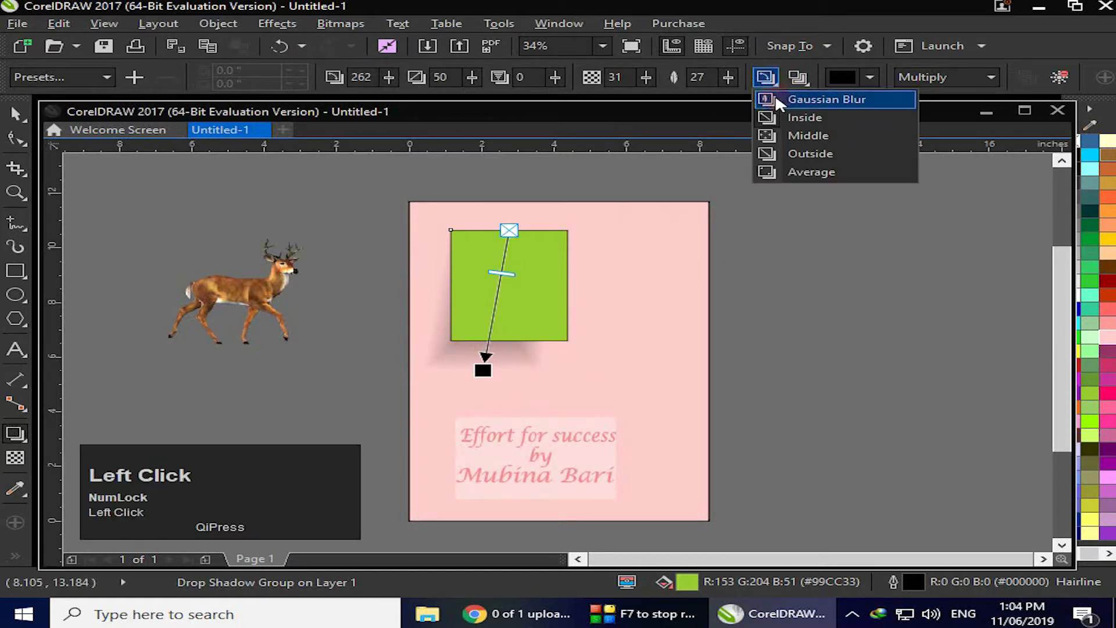
left_click(795, 135)
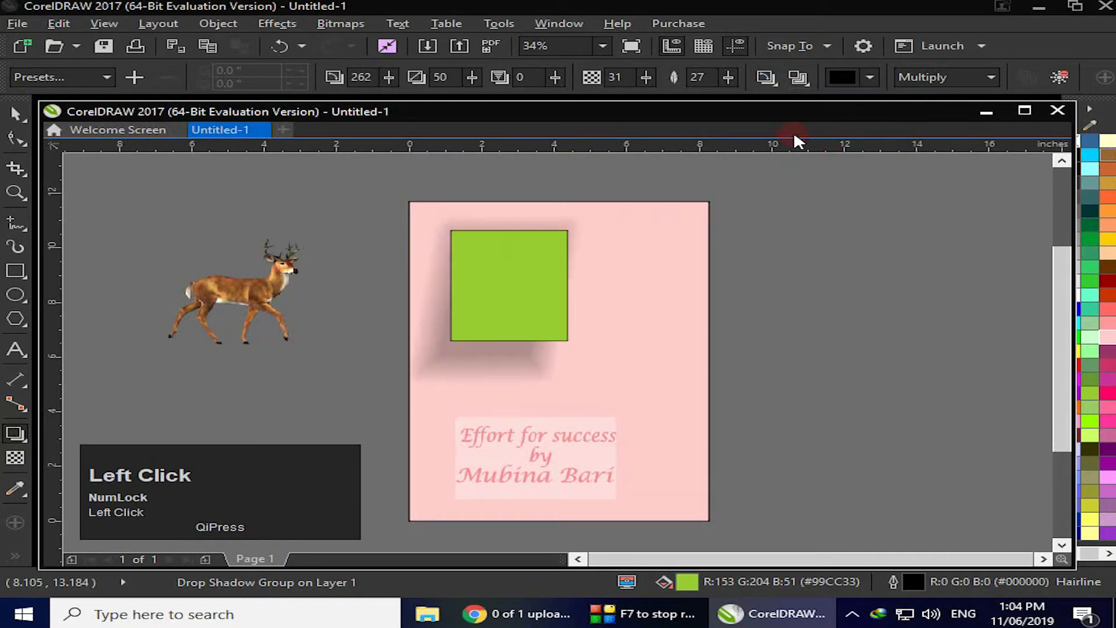
Switch the shadow's feathering direction to Outside, then to Average
left_click(777, 79)
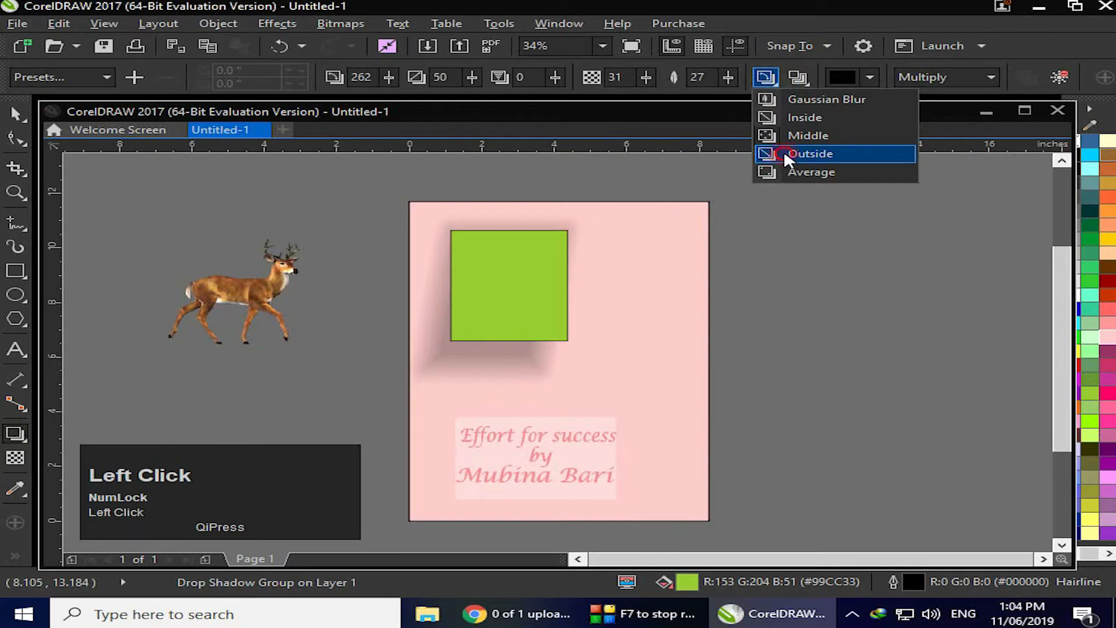
left_click(811, 153)
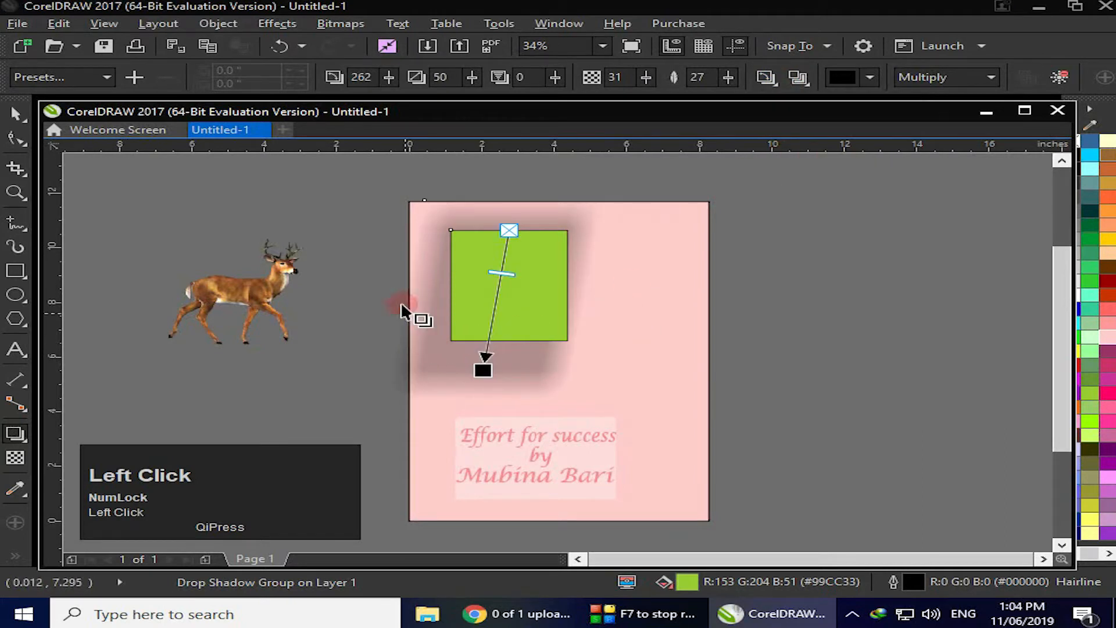
left_click(775, 85)
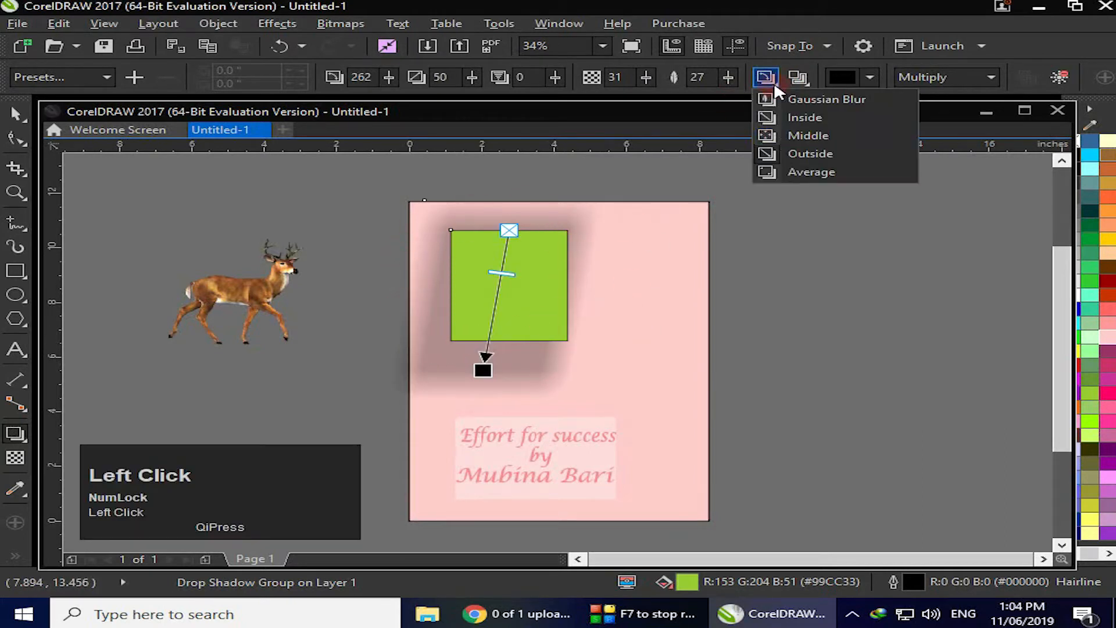
left_click(794, 171)
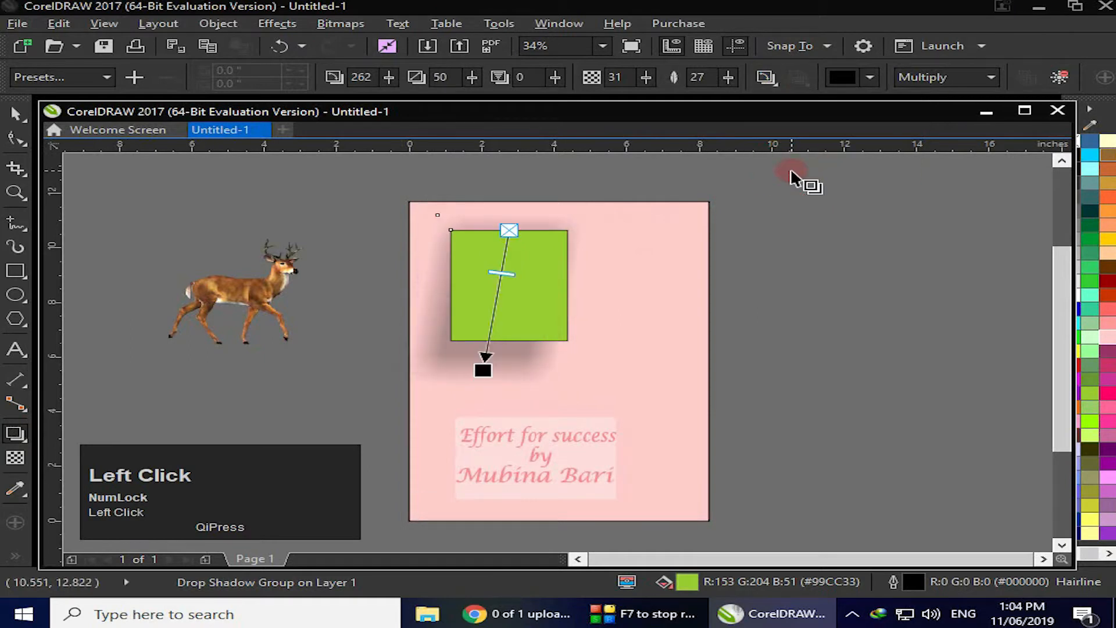
Set the shadow's feathering direction to Inside
left_click(613, 259)
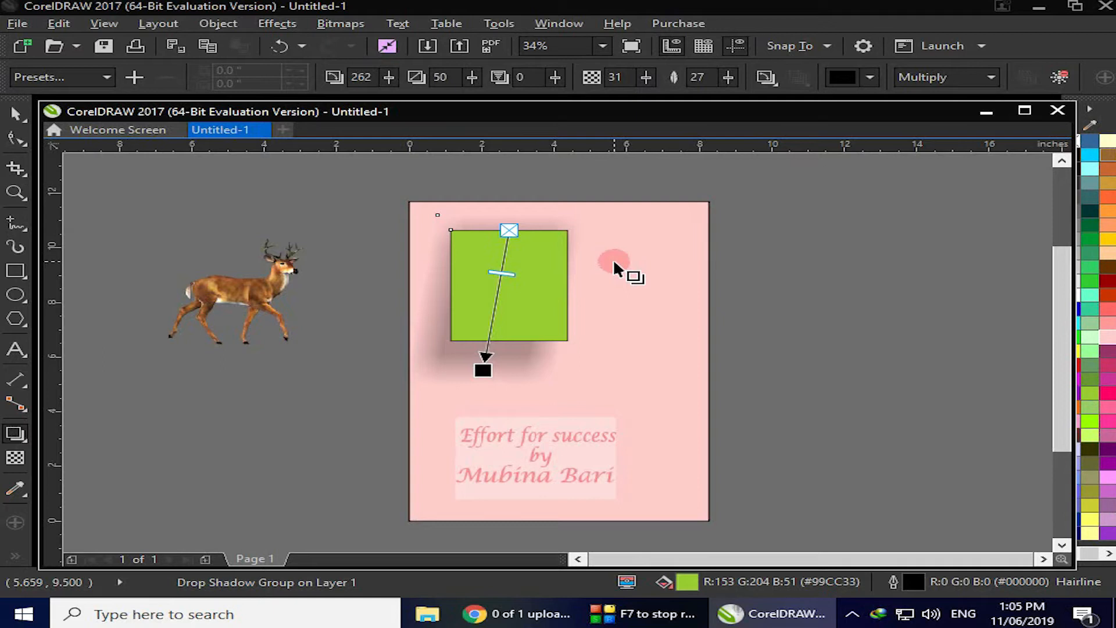
left_click(612, 259)
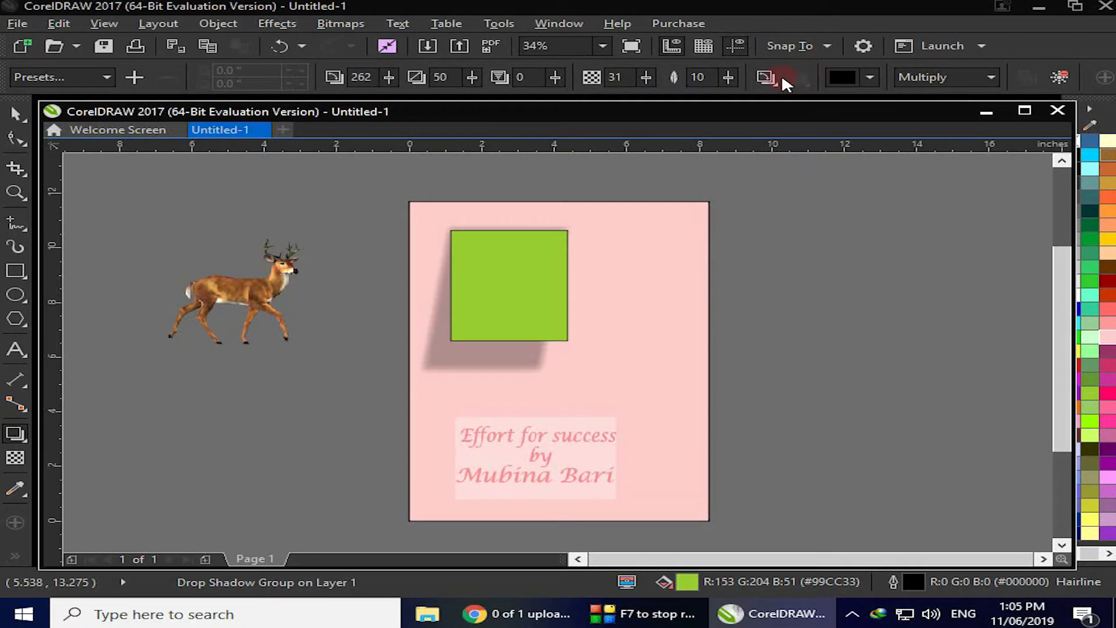
left_click(776, 82)
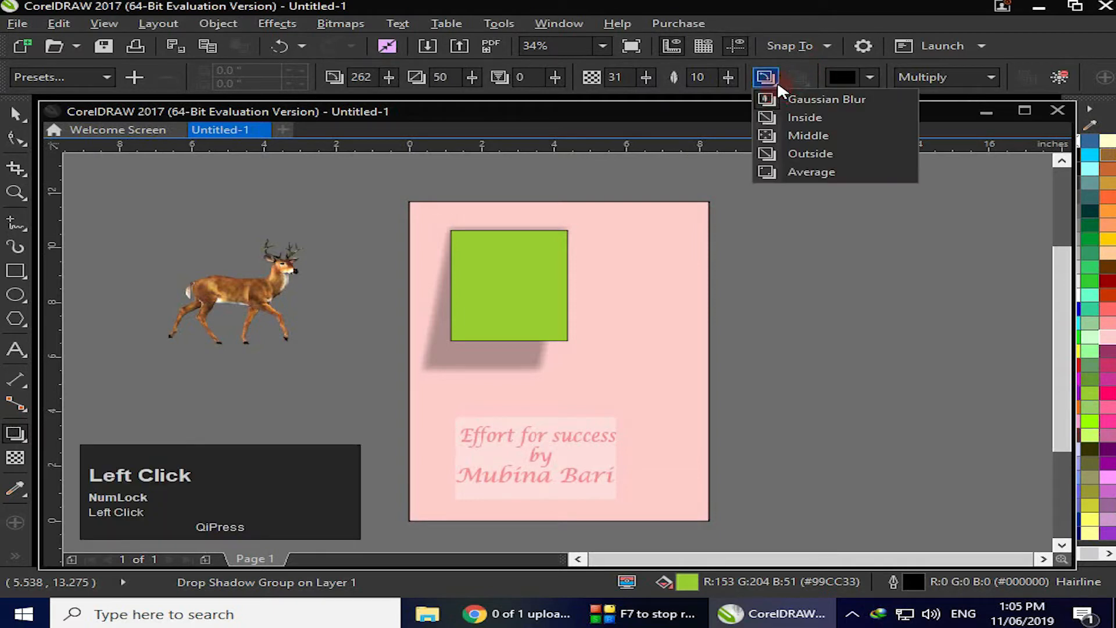
left_click(806, 118)
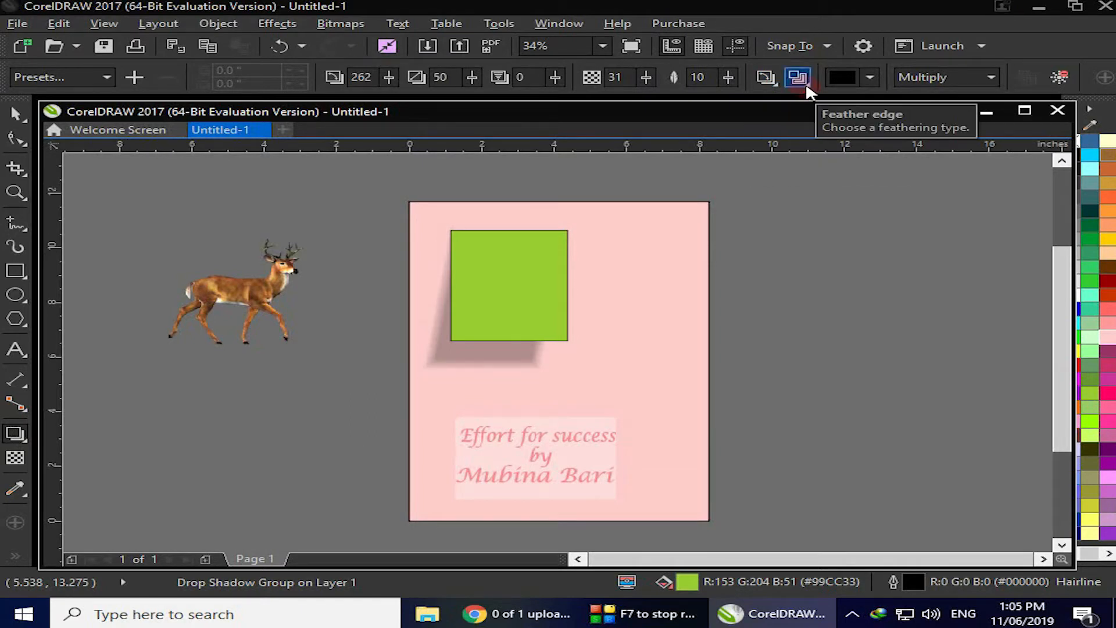
Set the shadow's feather edge type to Linear
left_click(799, 77)
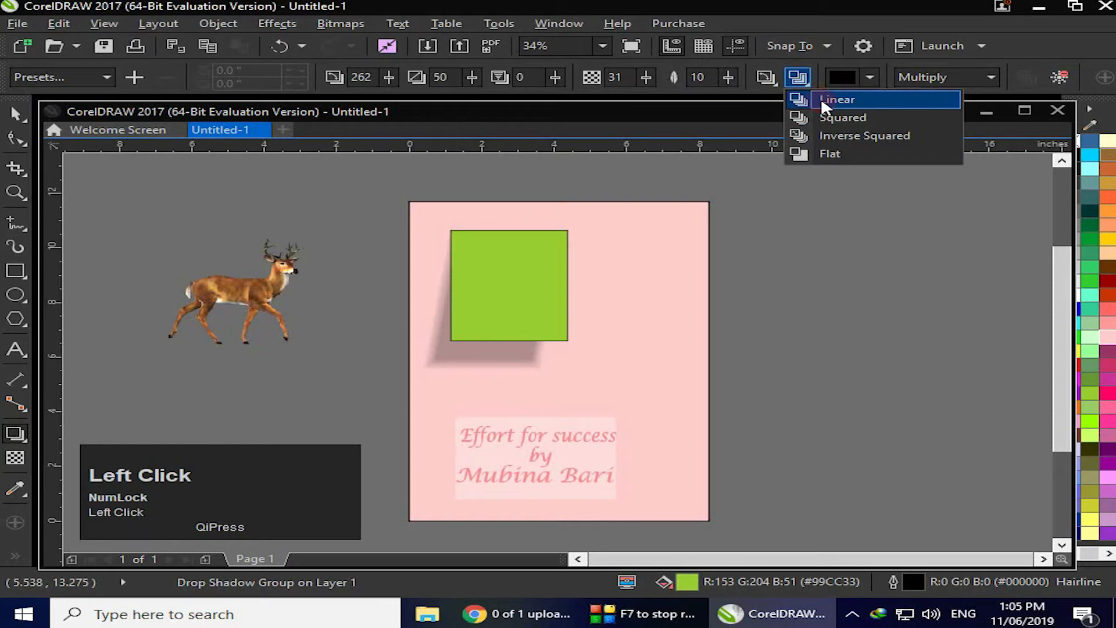
left_click(823, 100)
left_click(522, 350)
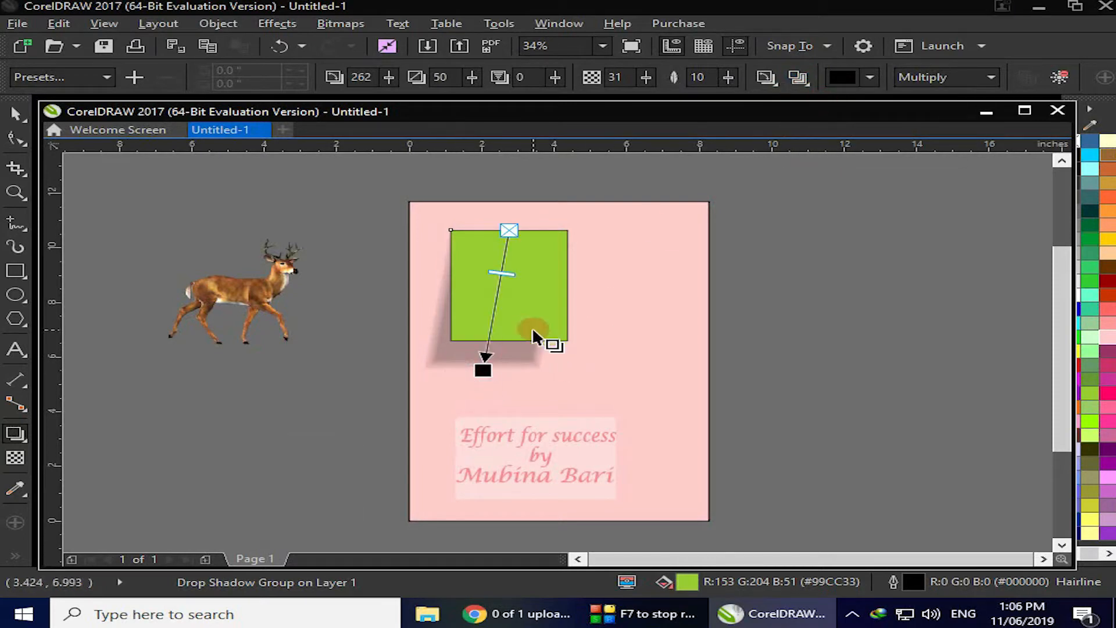
Set the shadow's feather edge type to Squared, then to Inverse Squared
left_click(798, 77)
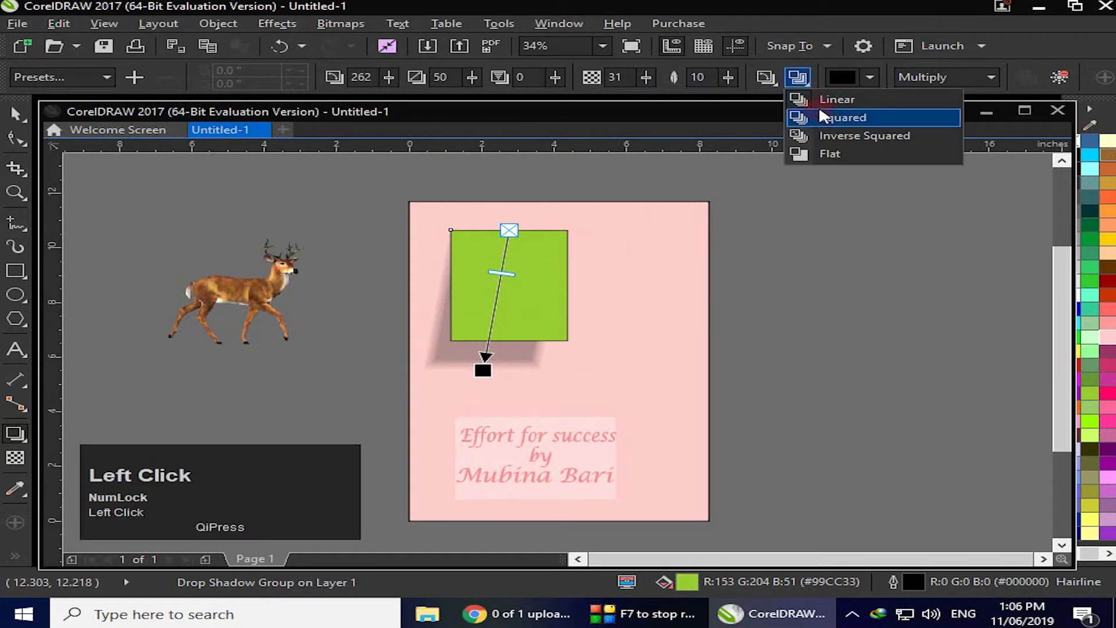
left_click(834, 122)
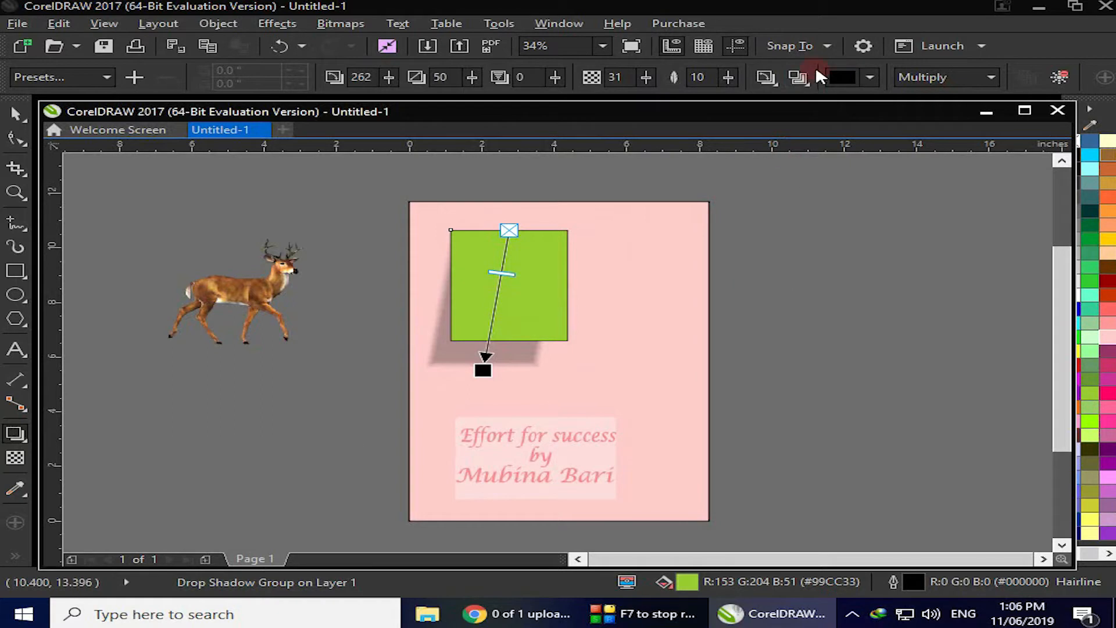
left_click(801, 81)
left_click(855, 133)
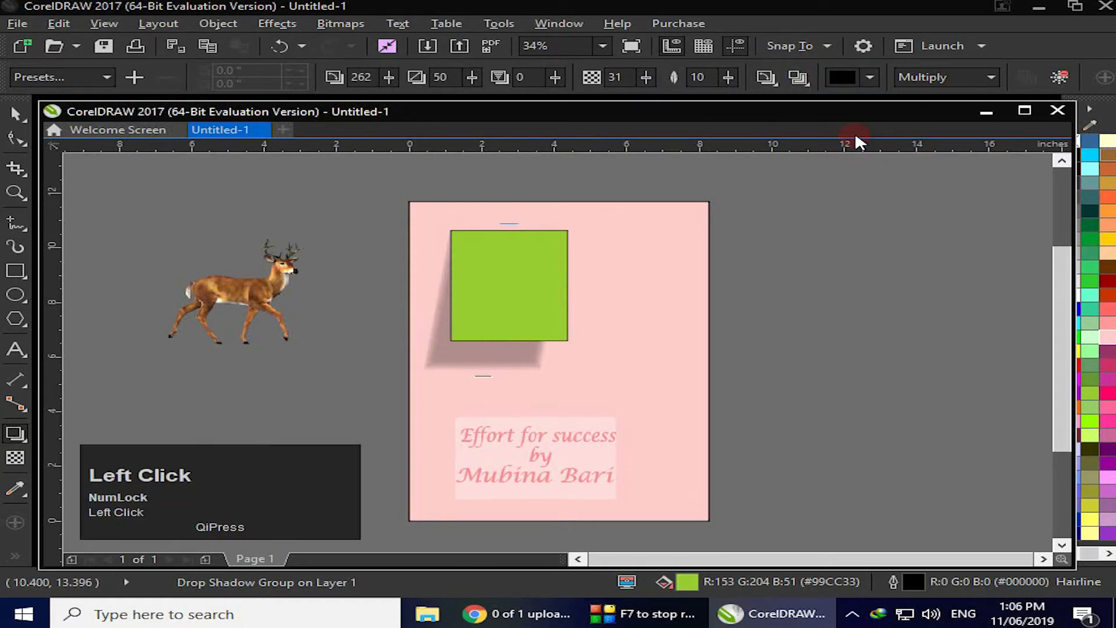
Switch the shadow's feather edge type to Flat, then back to Linear
left_click(801, 79)
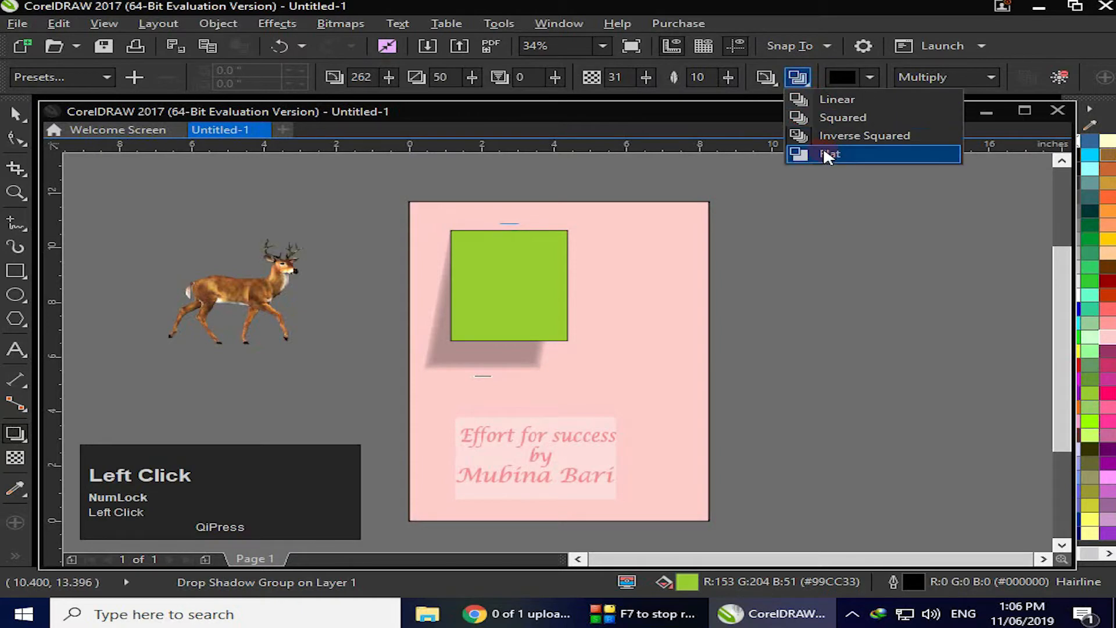
left_click(824, 153)
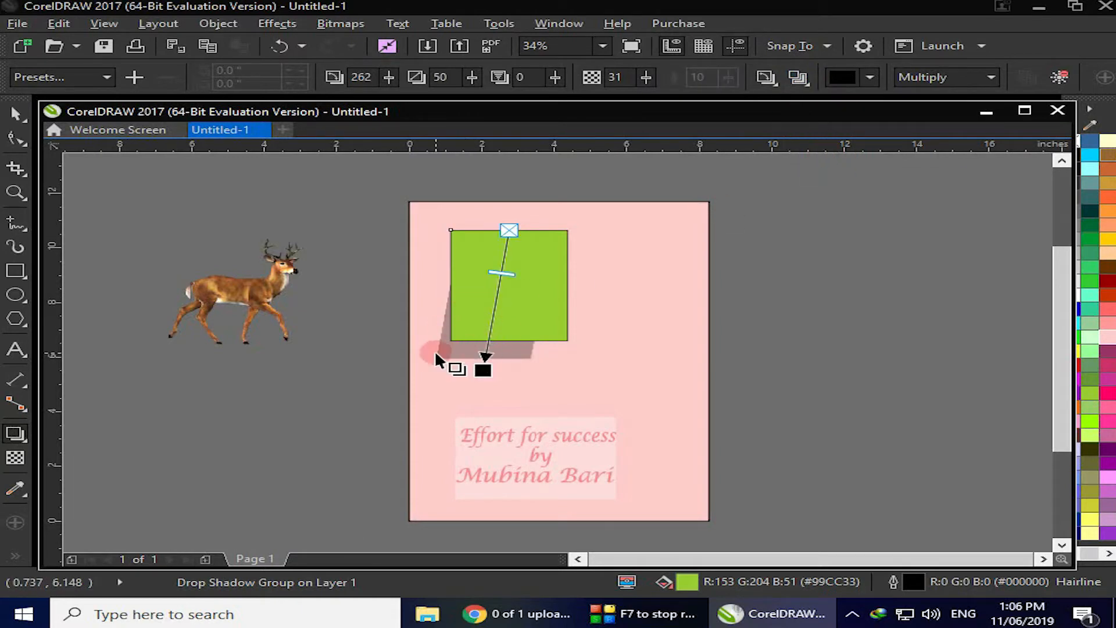
left_click(799, 79)
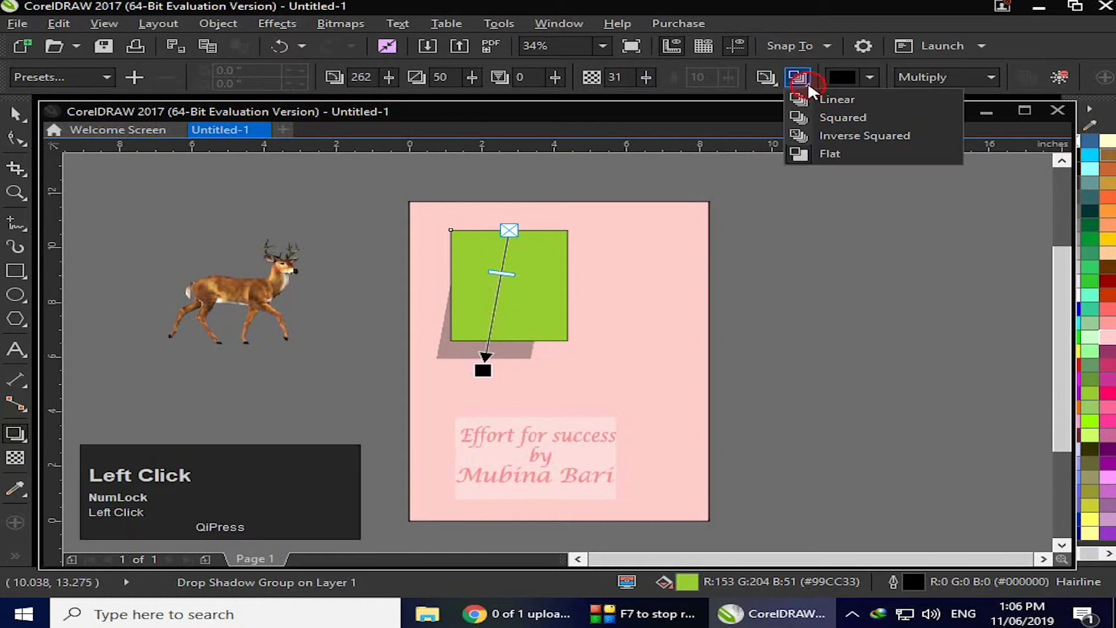
left_click(824, 100)
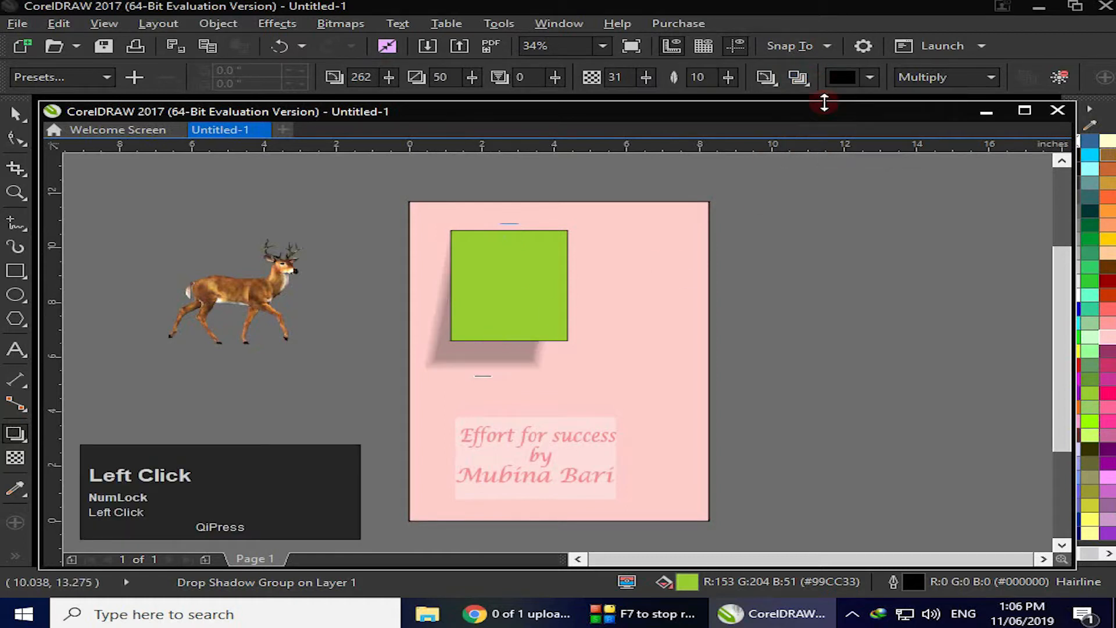
Reapply the Inside feathering direction to the shadow
left_click(777, 82)
left_click(793, 97)
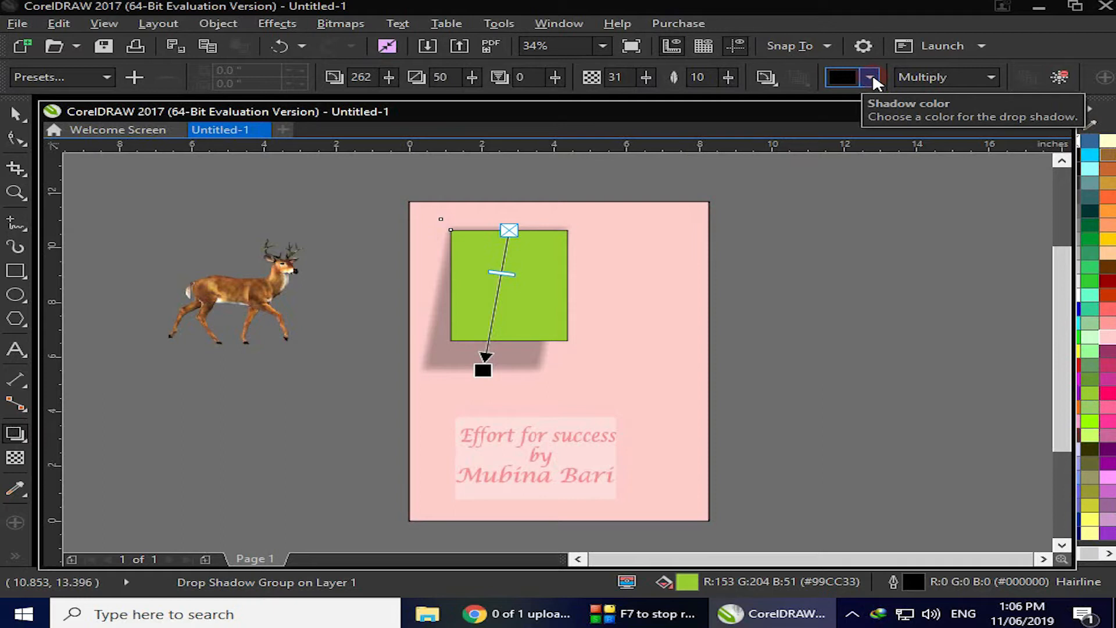
left_click(574, 311)
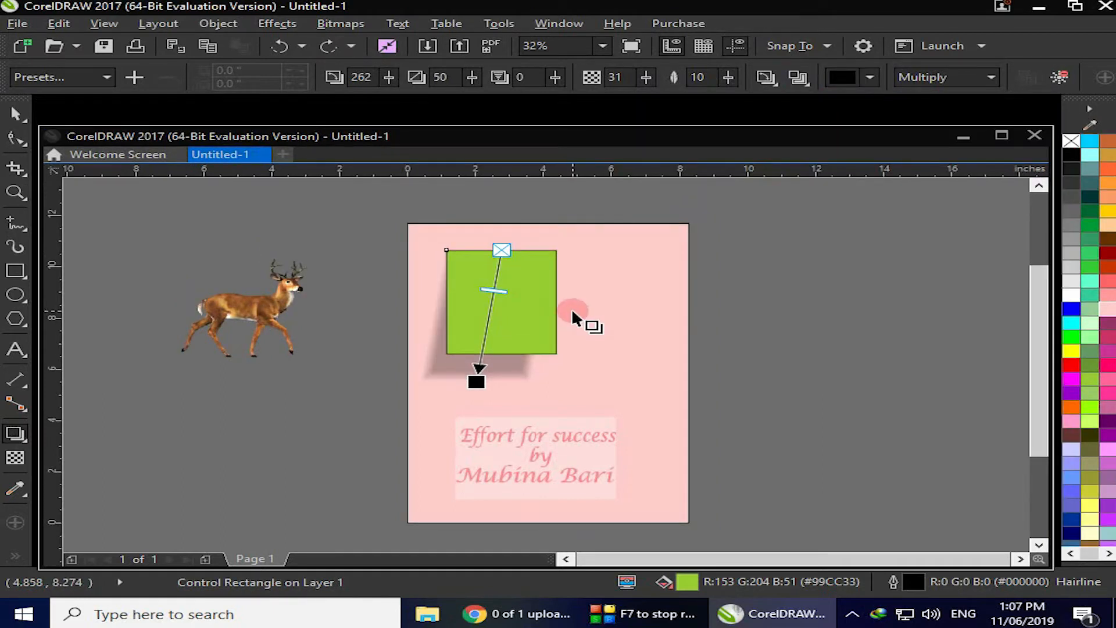
Try red and blue shadow colors, then set the shadow color to near-black #0D0D0D and close the picker
left_click(870, 75)
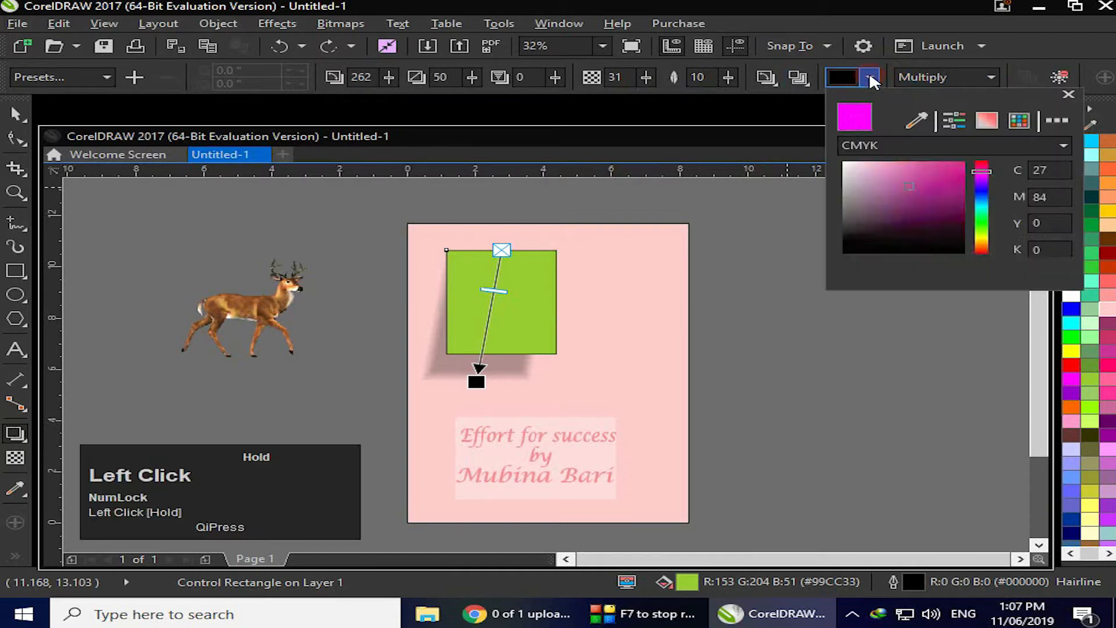
left_click(951, 194)
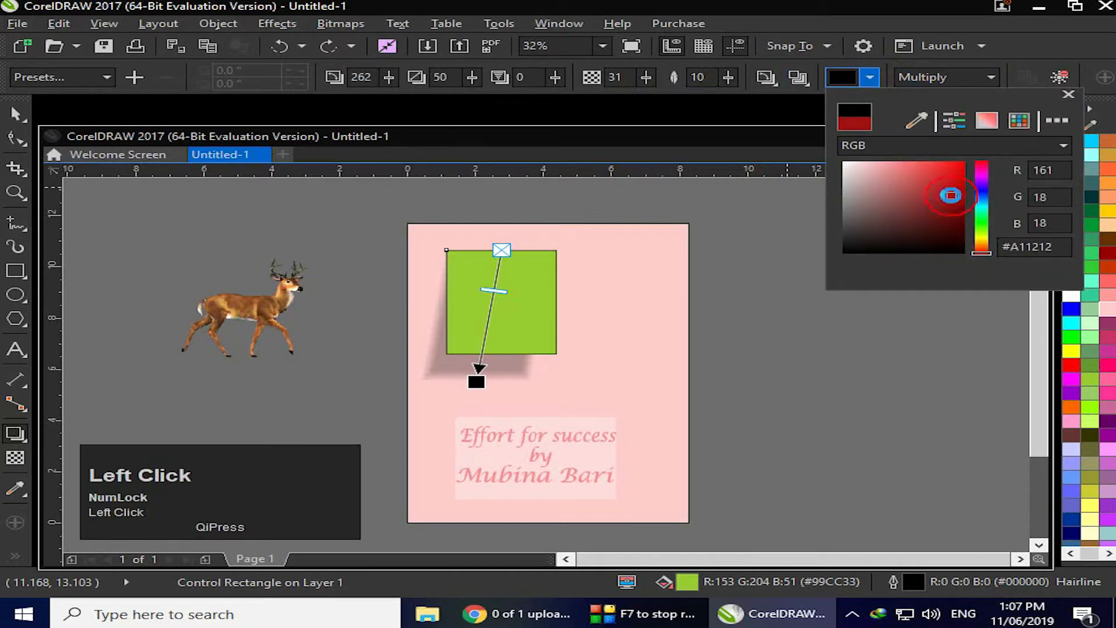
left_click(637, 373)
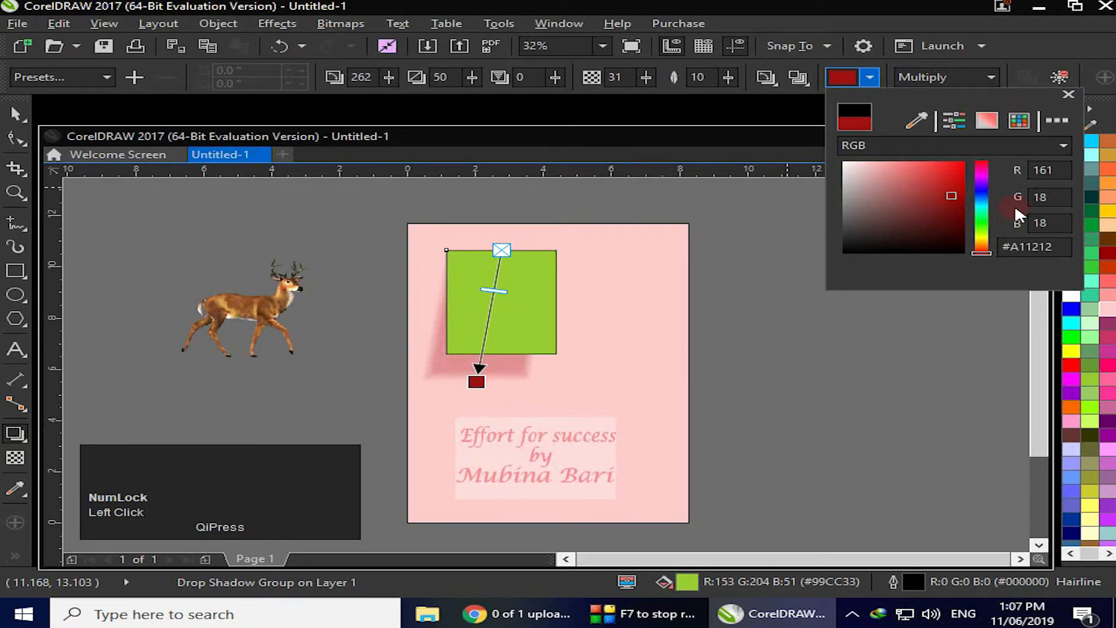
left_click(982, 194)
left_click(953, 168)
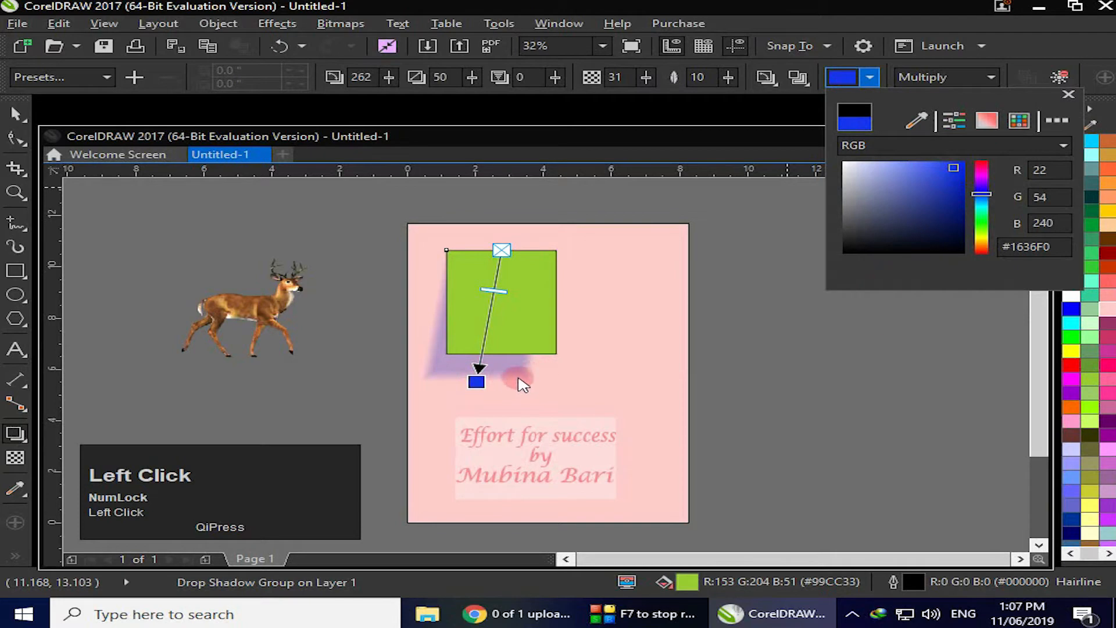
left_click(844, 247)
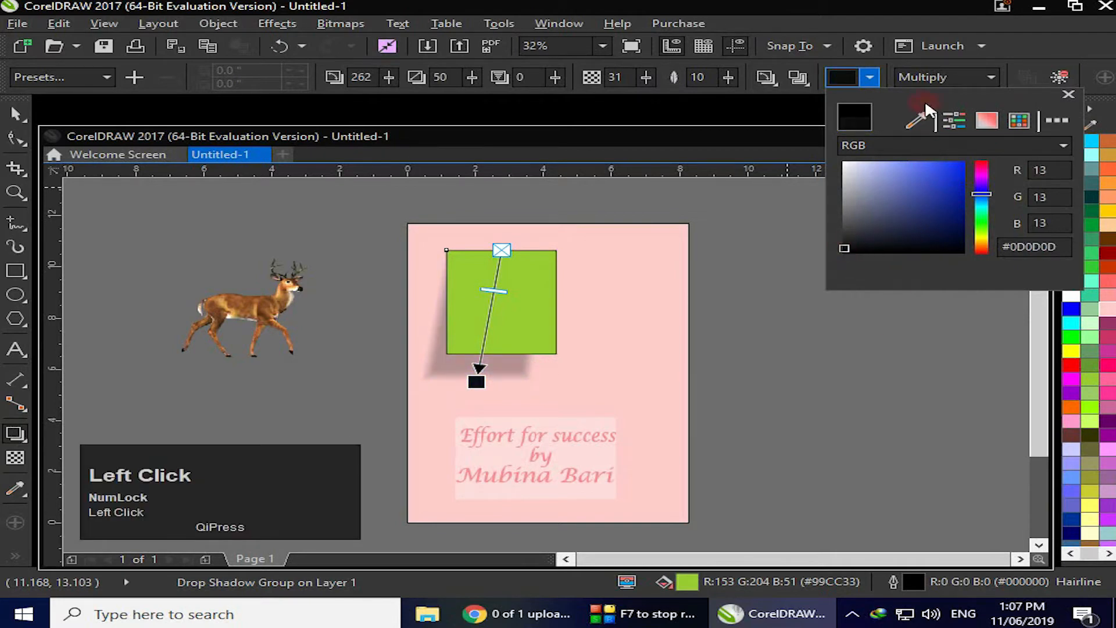
left_click(1070, 100)
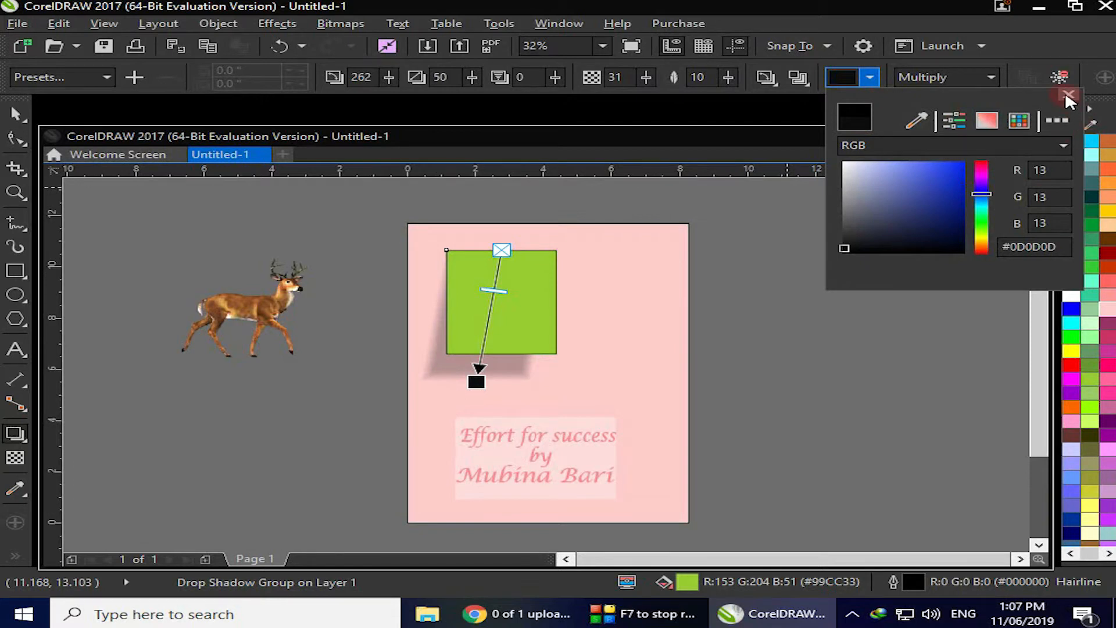
left_click(1068, 94)
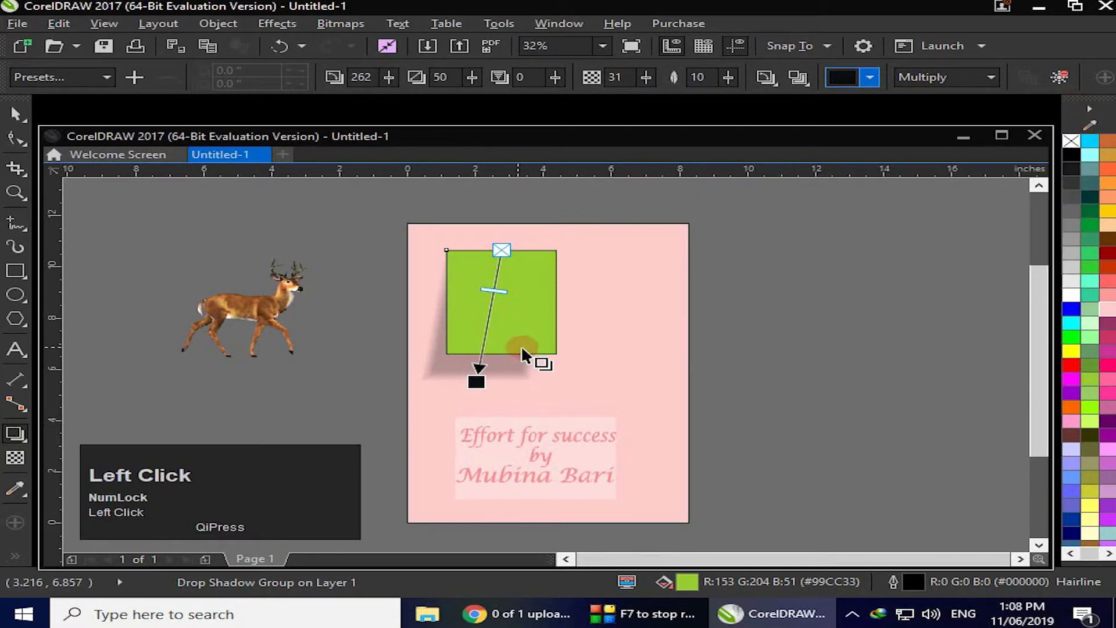
Set the shadow's merge mode to Add, then to Normal
left_click(991, 79)
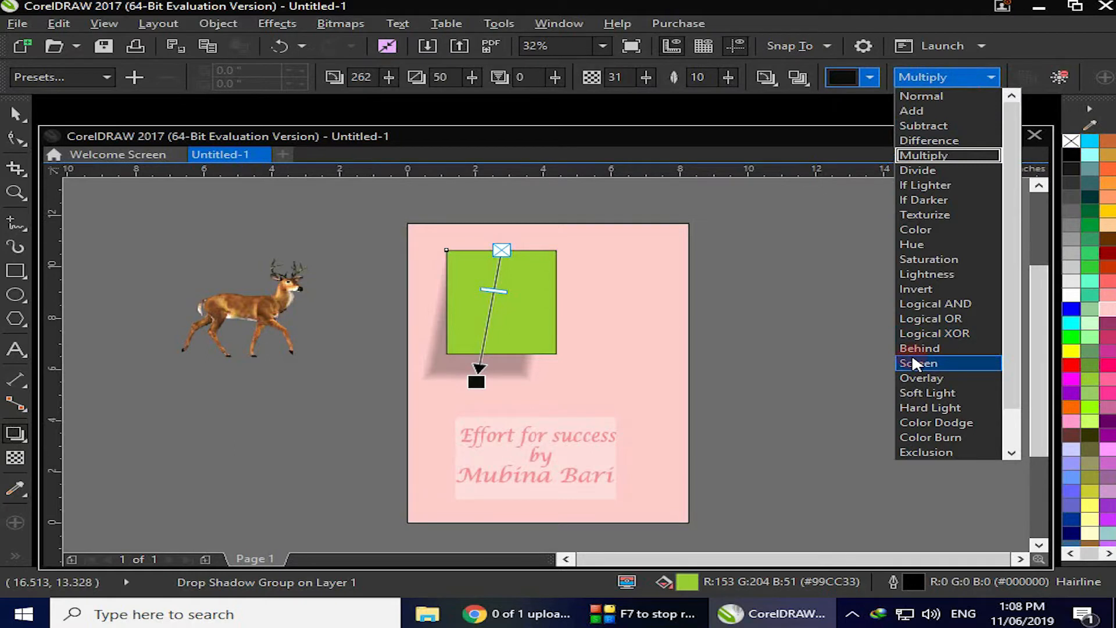
left_click(1055, 214)
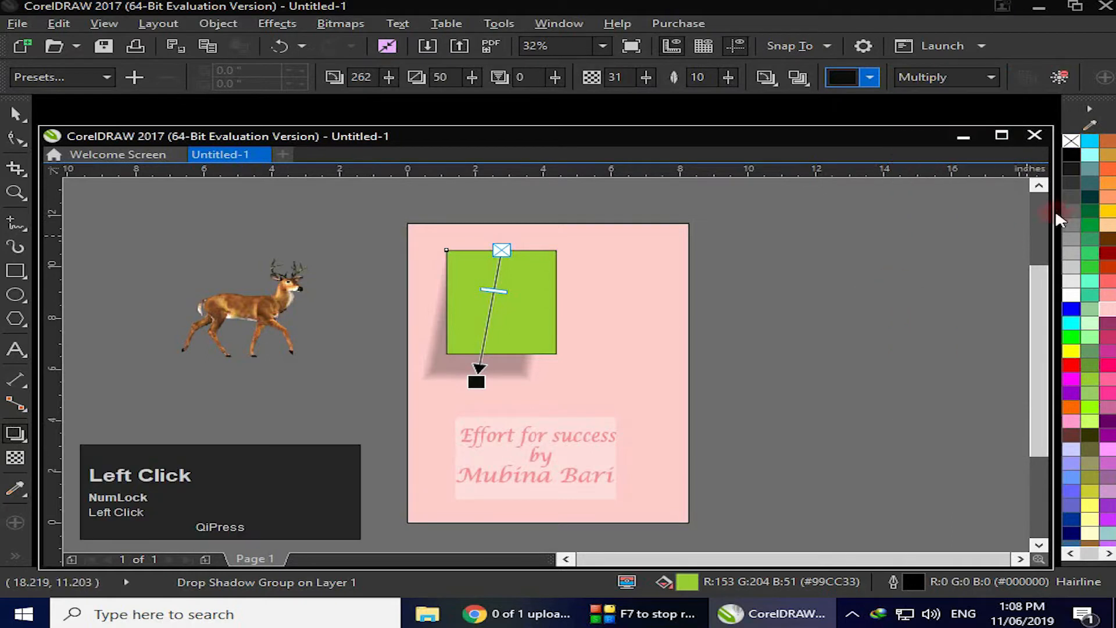
left_click(992, 79)
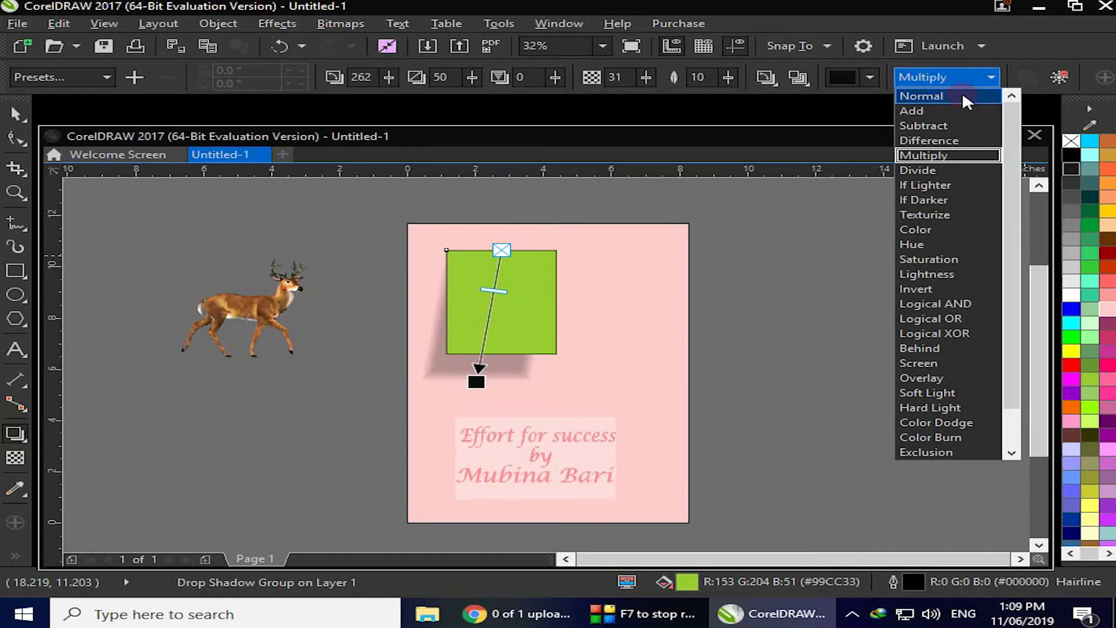
left_click(953, 111)
left_click(991, 77)
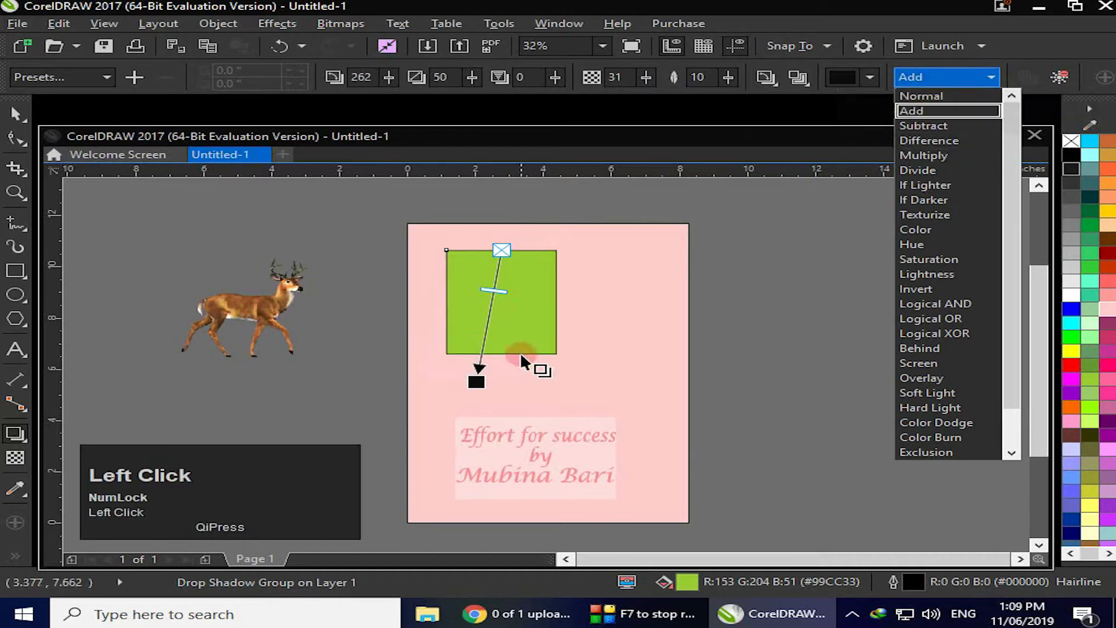
left_click(926, 95)
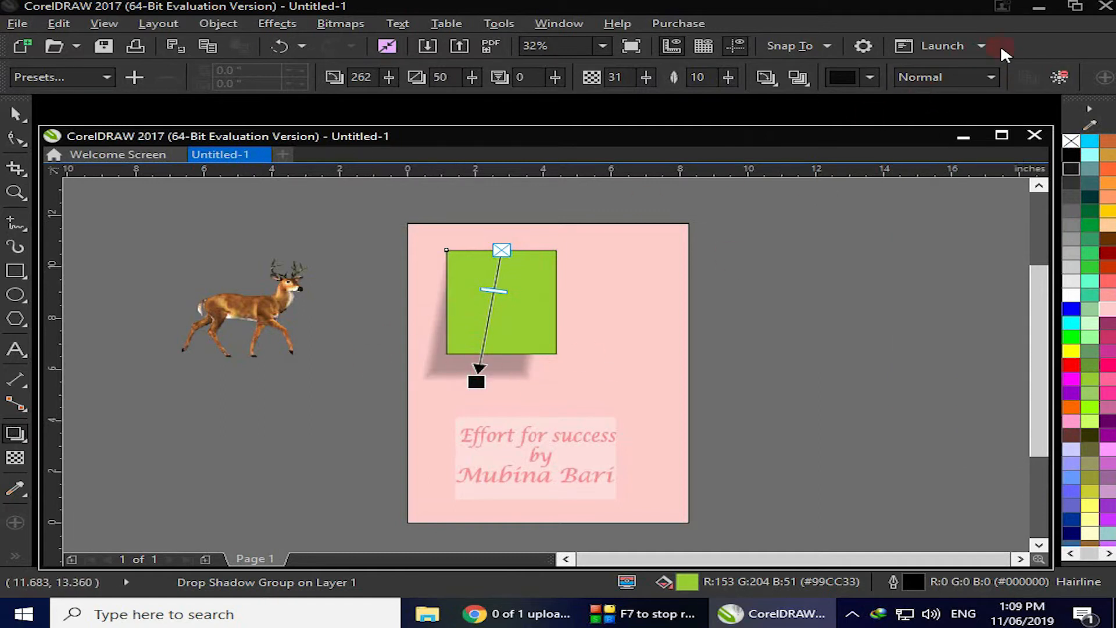
Change the shadow's merge mode to Add, then to Subtract
left_click(987, 75)
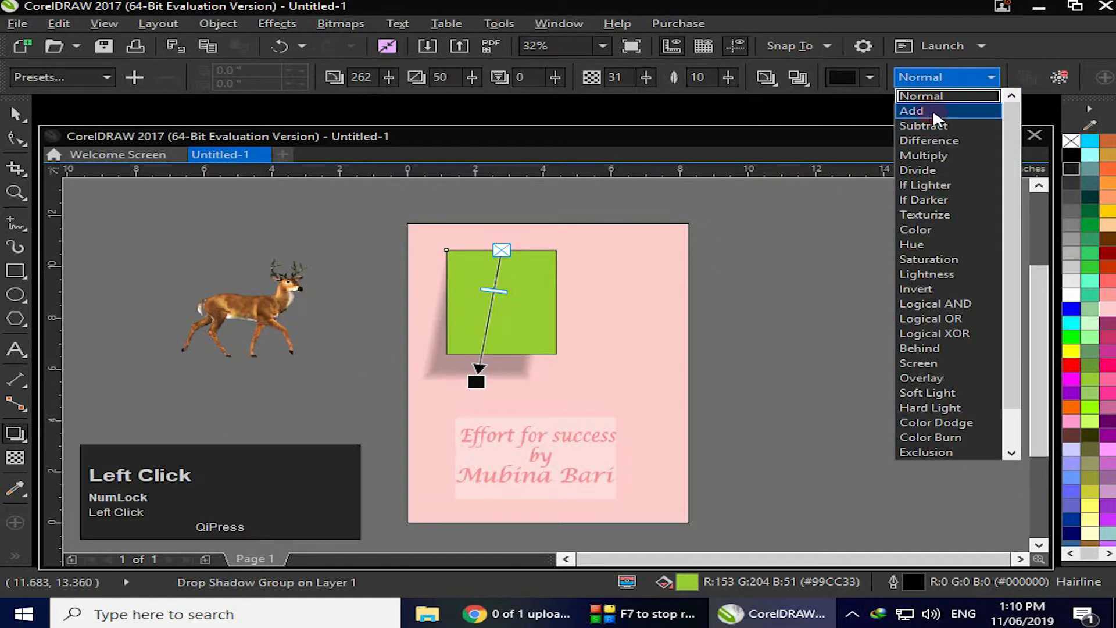
left_click(930, 109)
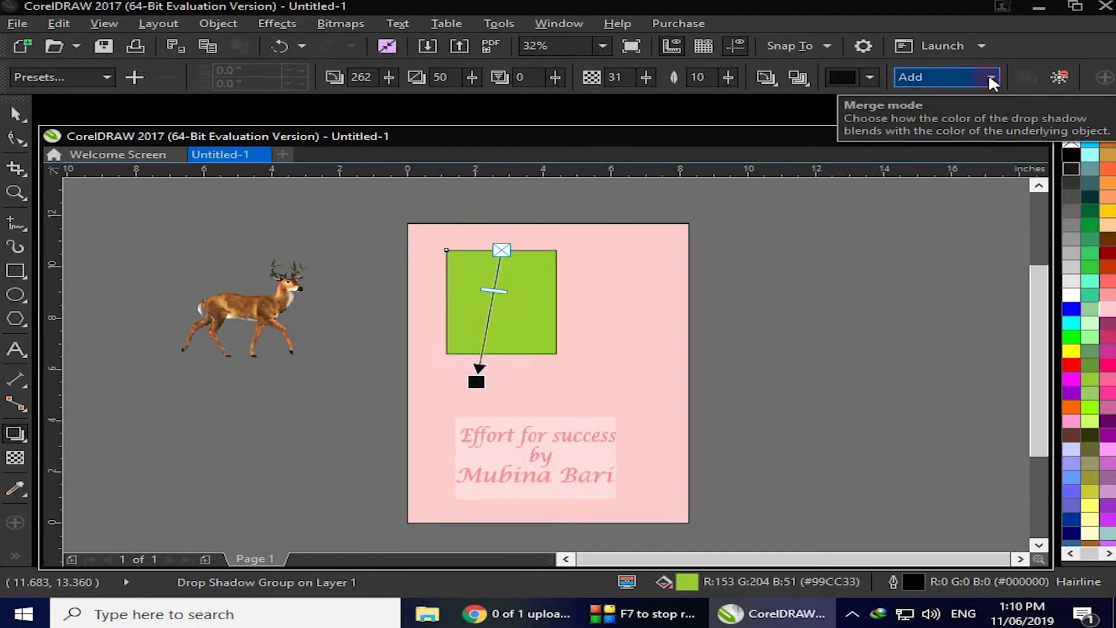
left_click(988, 73)
left_click(948, 121)
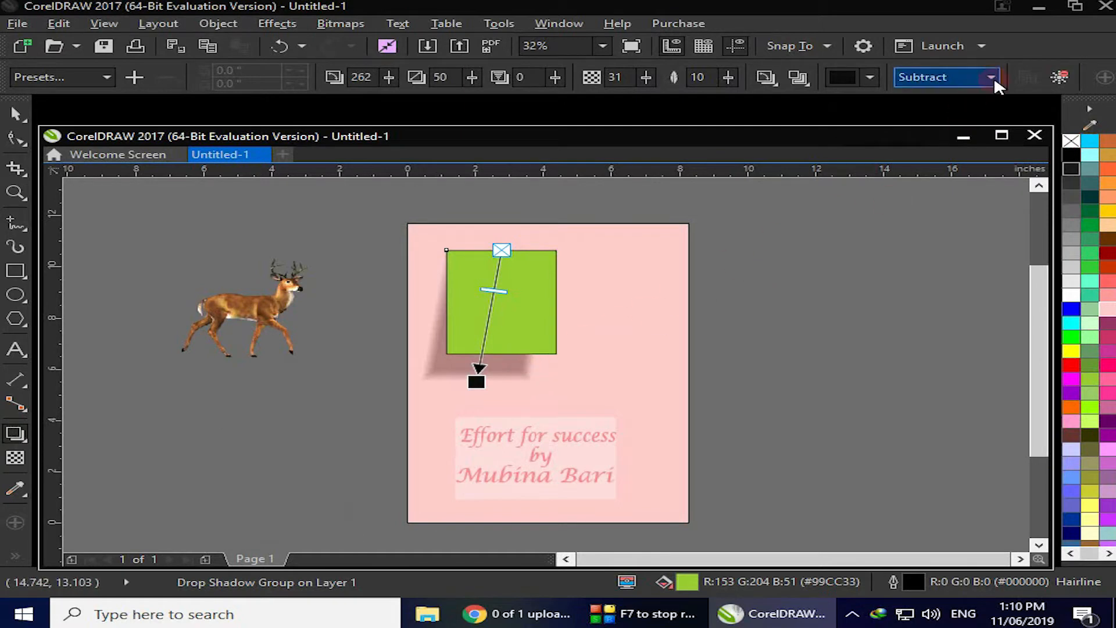
Change the shadow's merge mode to Difference, then to Multiply
left_click(991, 75)
left_click(943, 138)
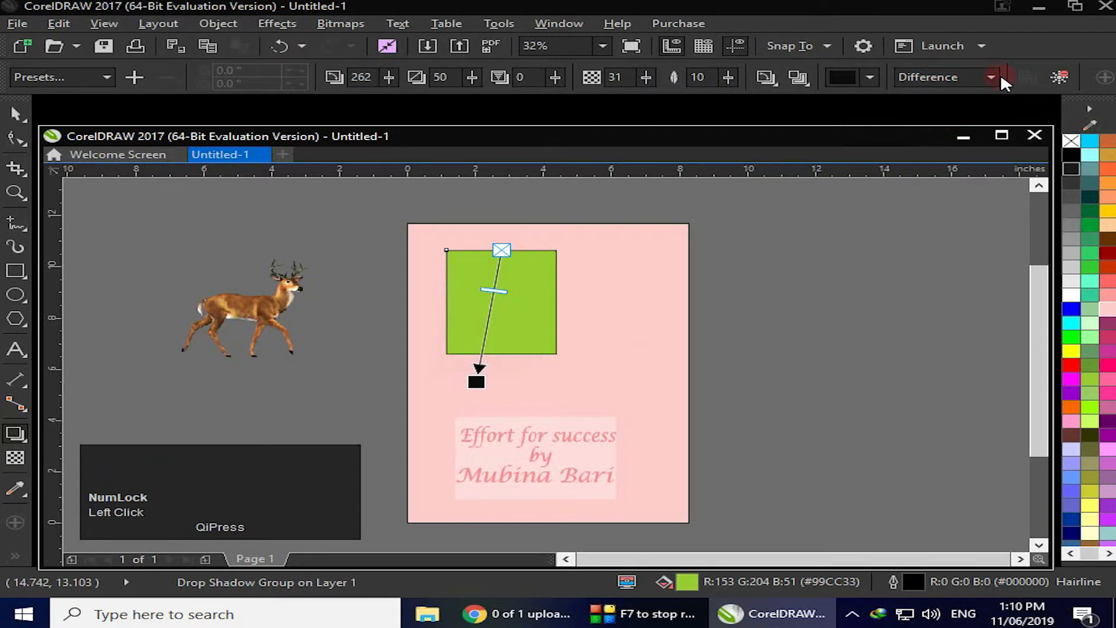
left_click(991, 77)
left_click(946, 155)
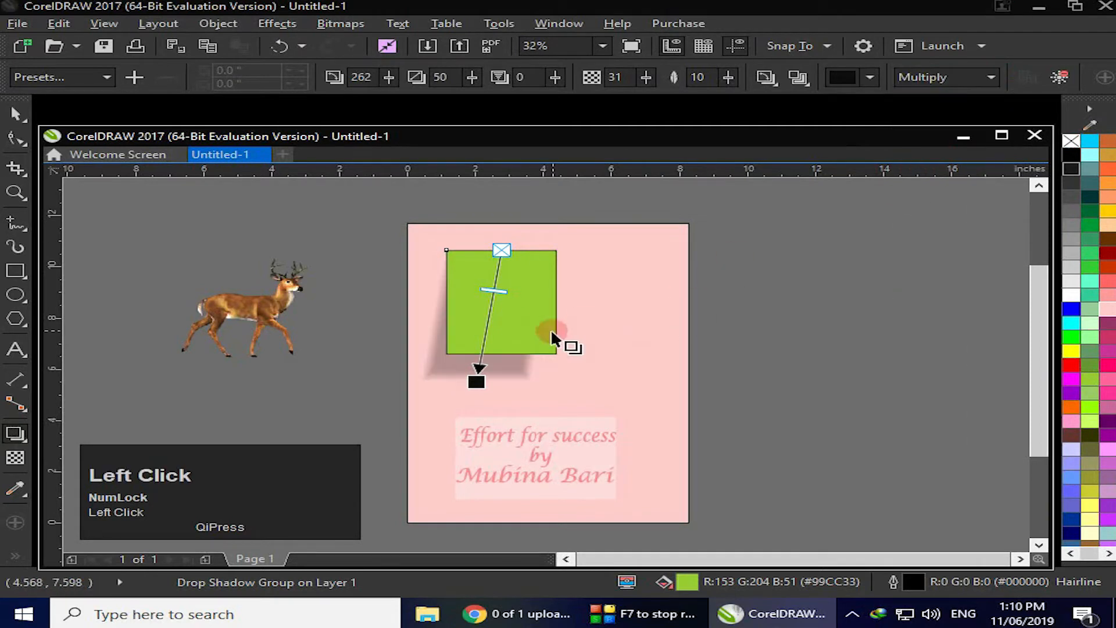
Set the shadow's merge mode to Divide
left_click(991, 76)
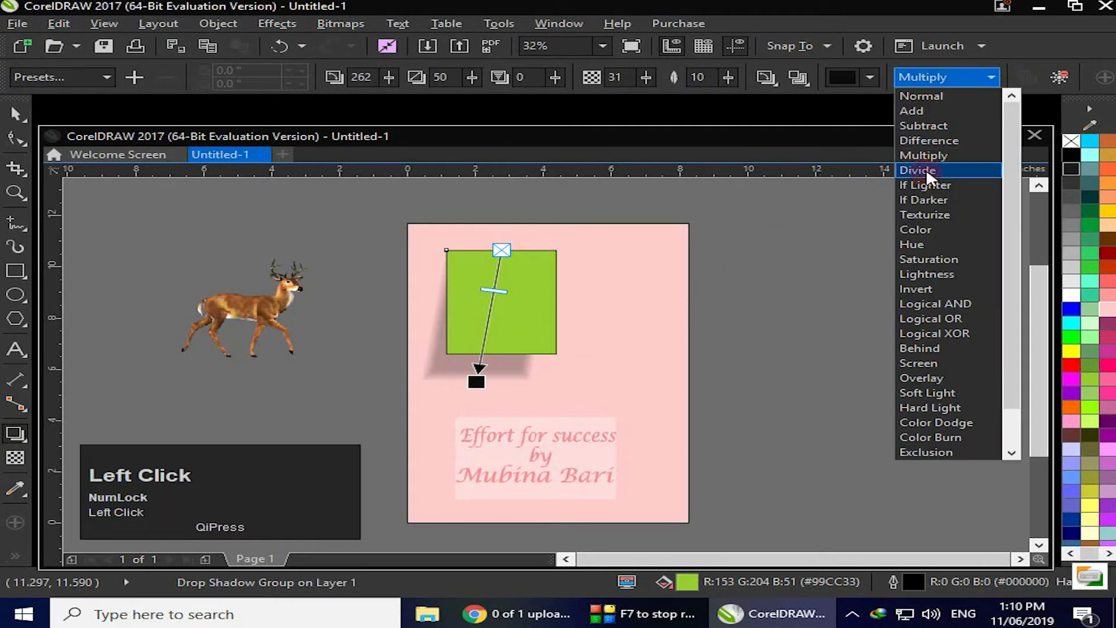
left_click(926, 172)
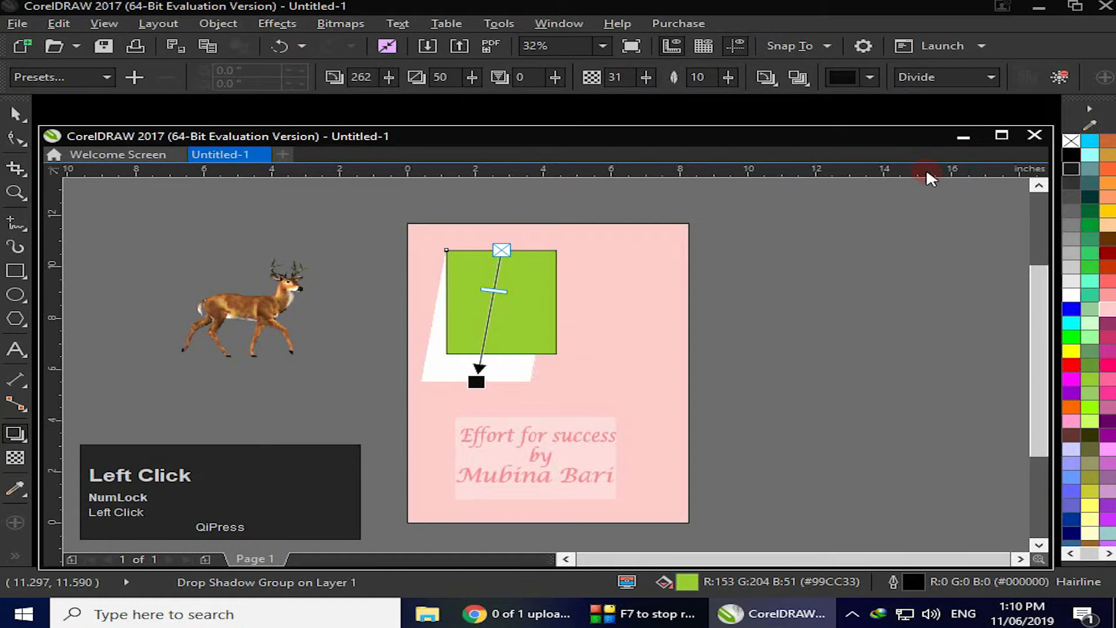
Select the pink page background rectangle and fill it with purple
left_click(510, 382)
left_click(14, 116)
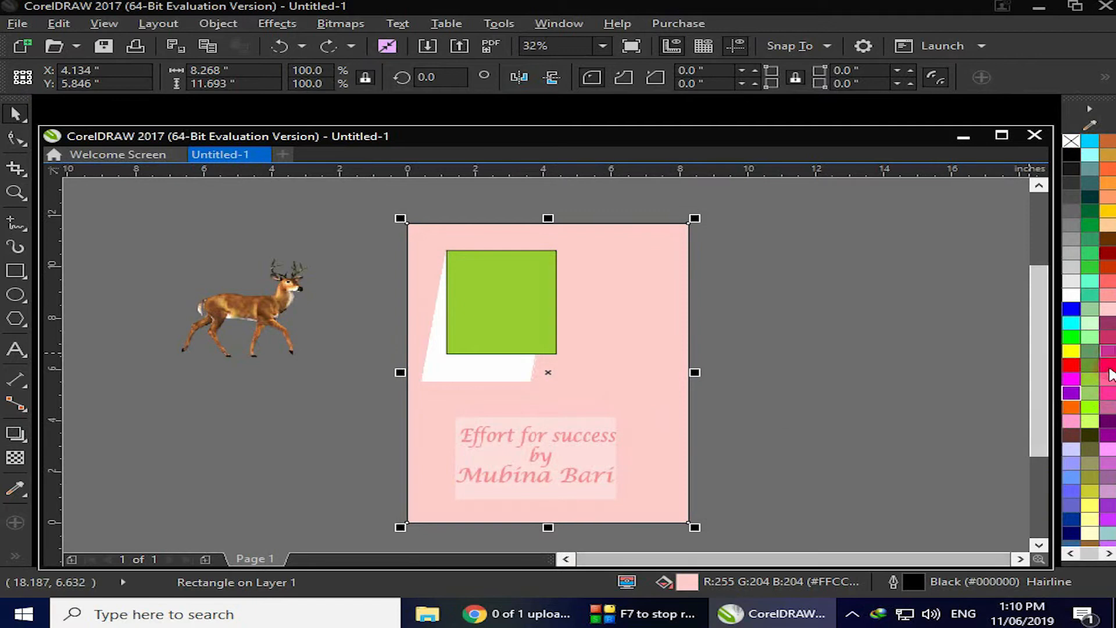
left_click(1072, 393)
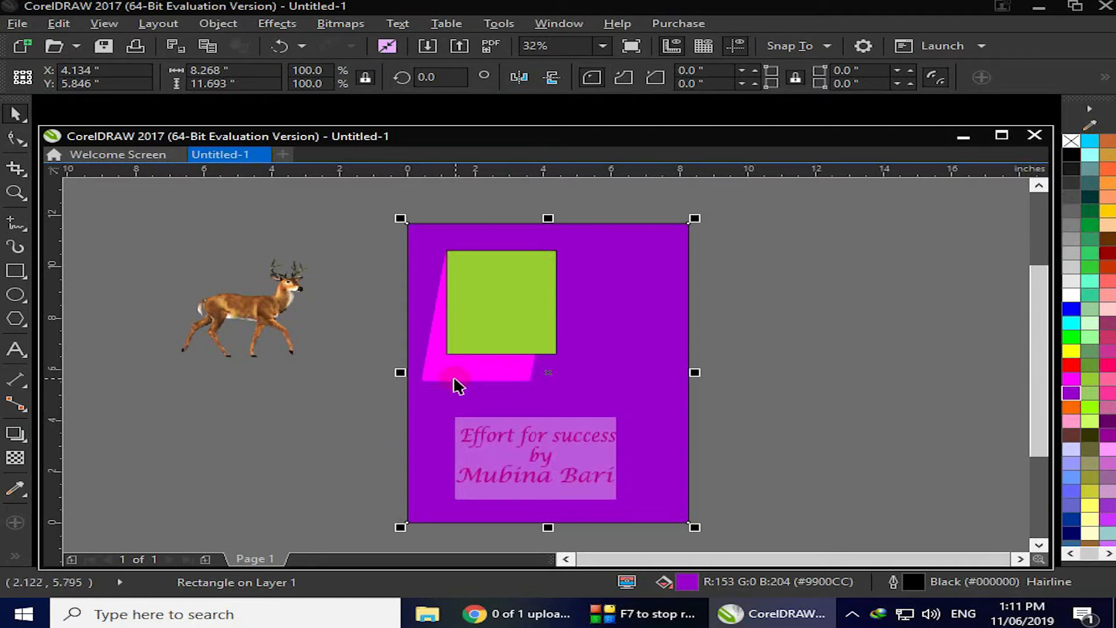
Reselect the rectangle's shadow with the Drop Shadow tool and set its merge mode to If Lighter, then If Darker
left_click(17, 436)
left_click_drag(502, 250, 477, 382)
left_click(991, 78)
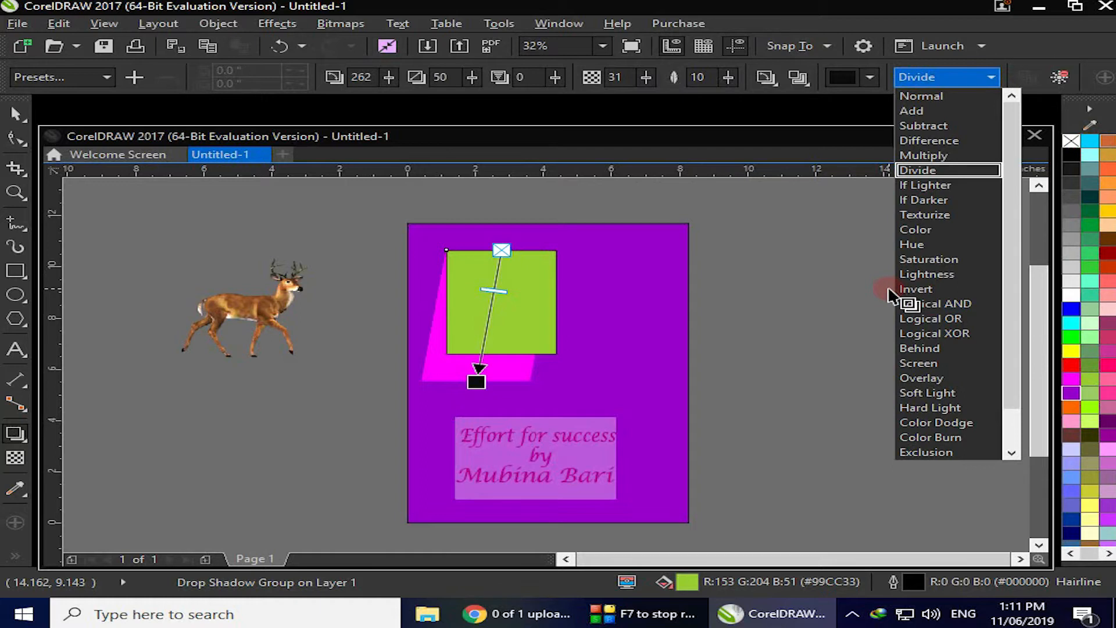
left_click(939, 186)
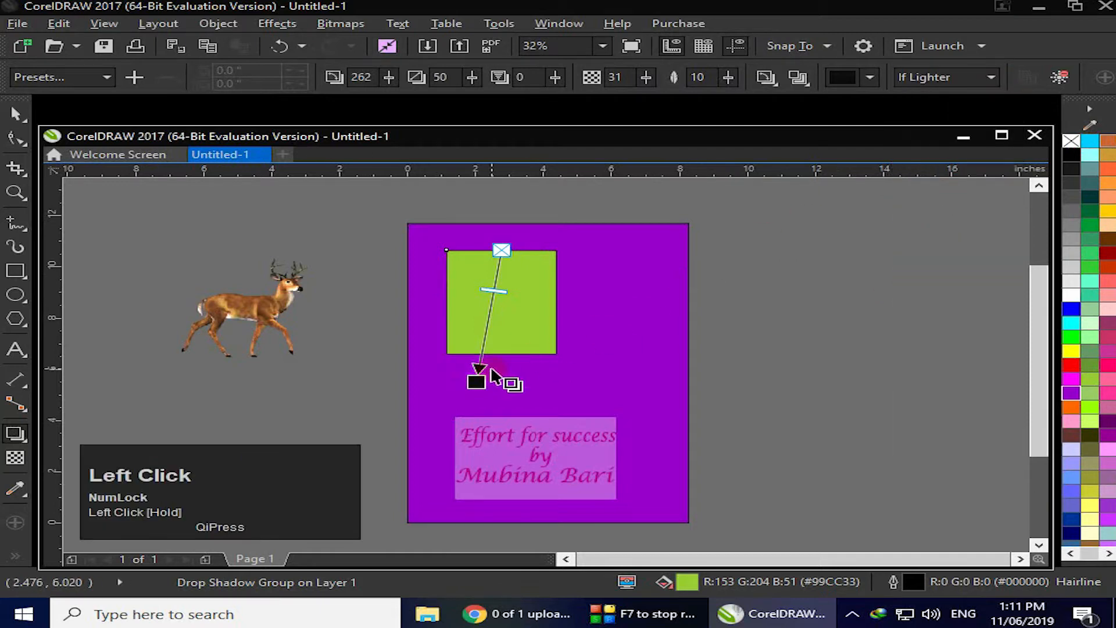
left_click(984, 76)
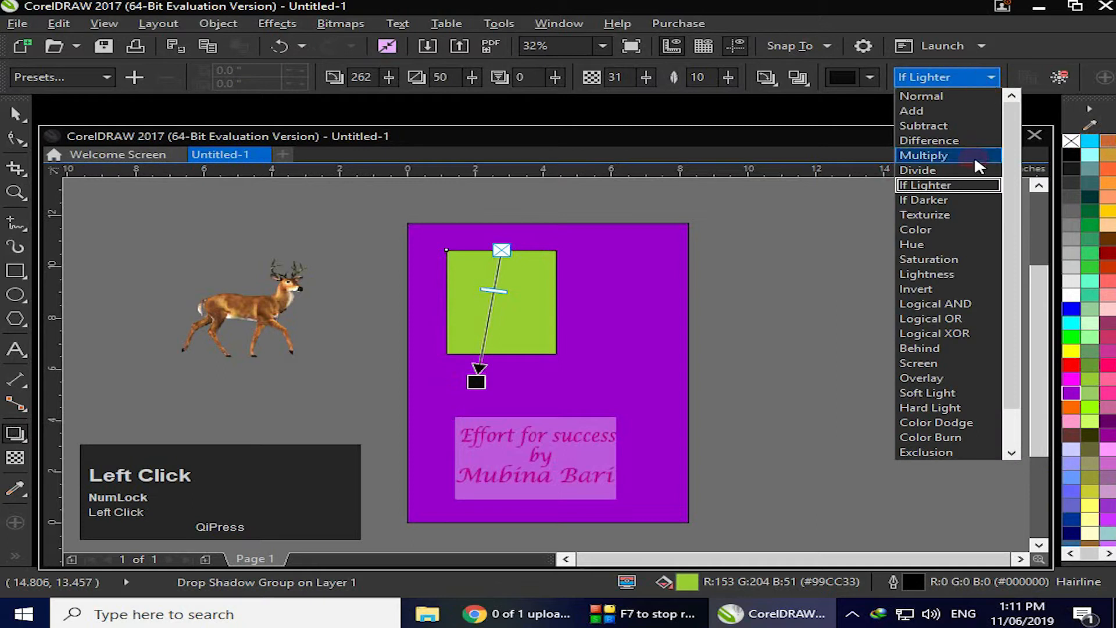
left_click(935, 200)
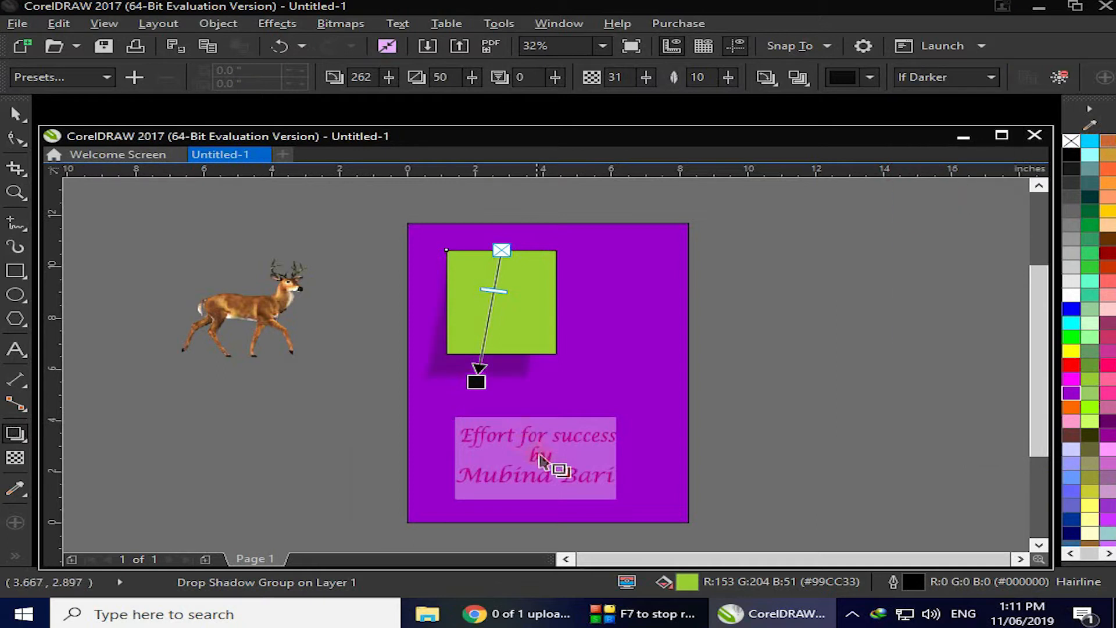
Change the shadow's merge mode to Texturize, then to Color
left_click(988, 77)
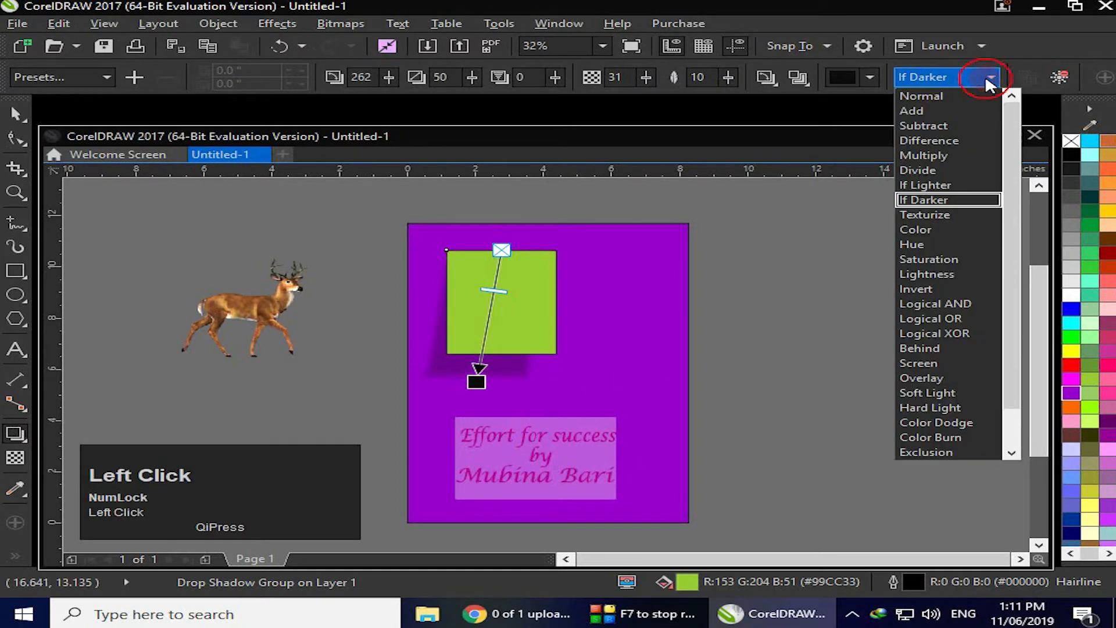
left_click(924, 215)
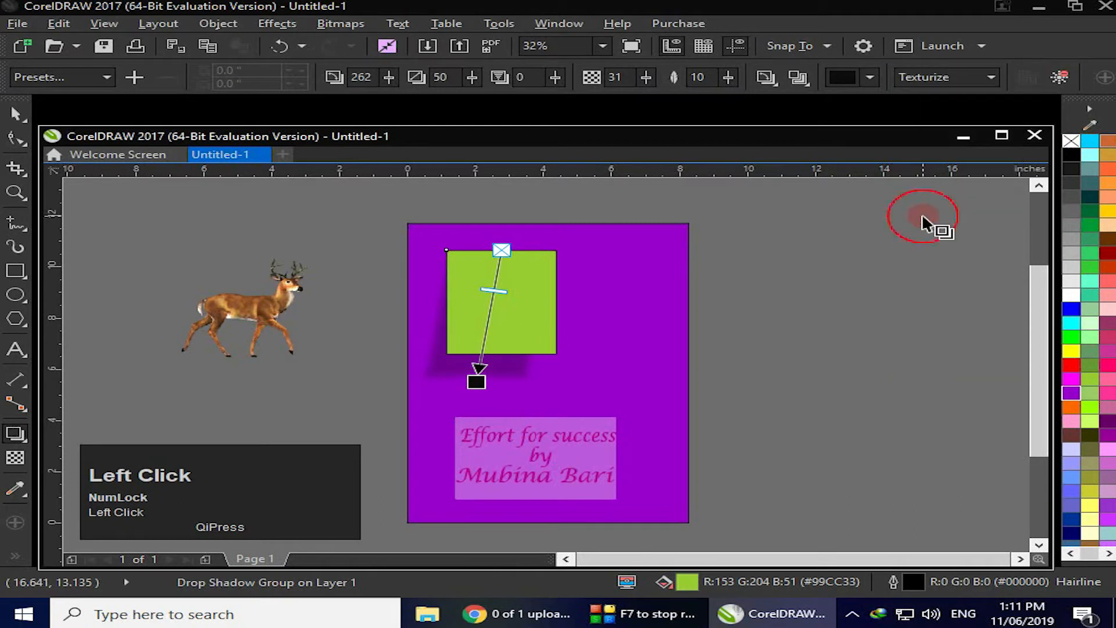
left_click(988, 78)
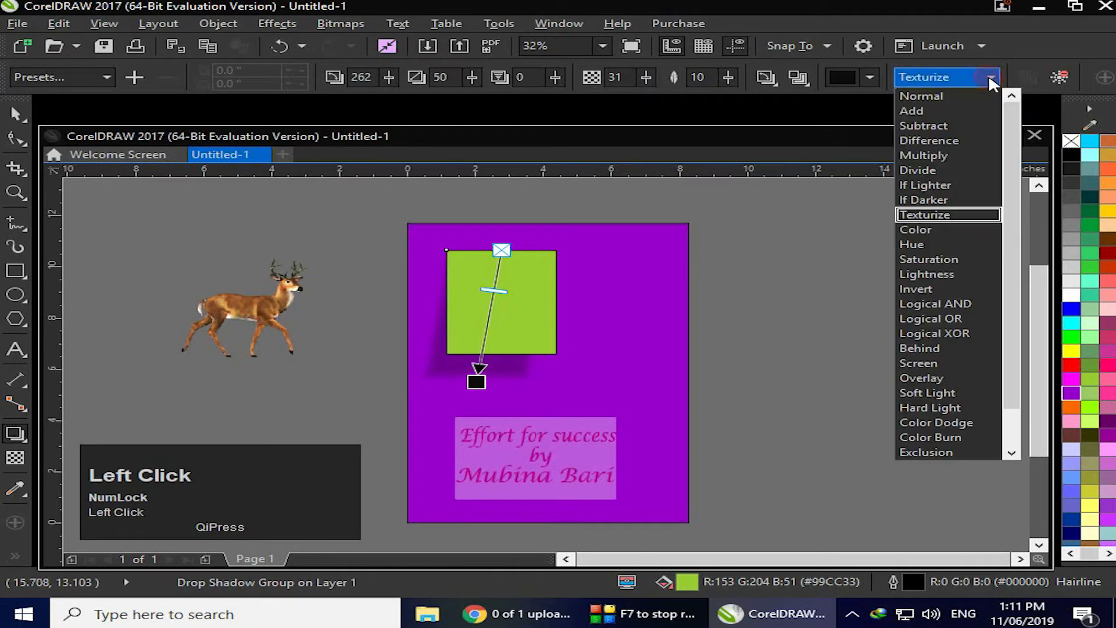
left_click(922, 231)
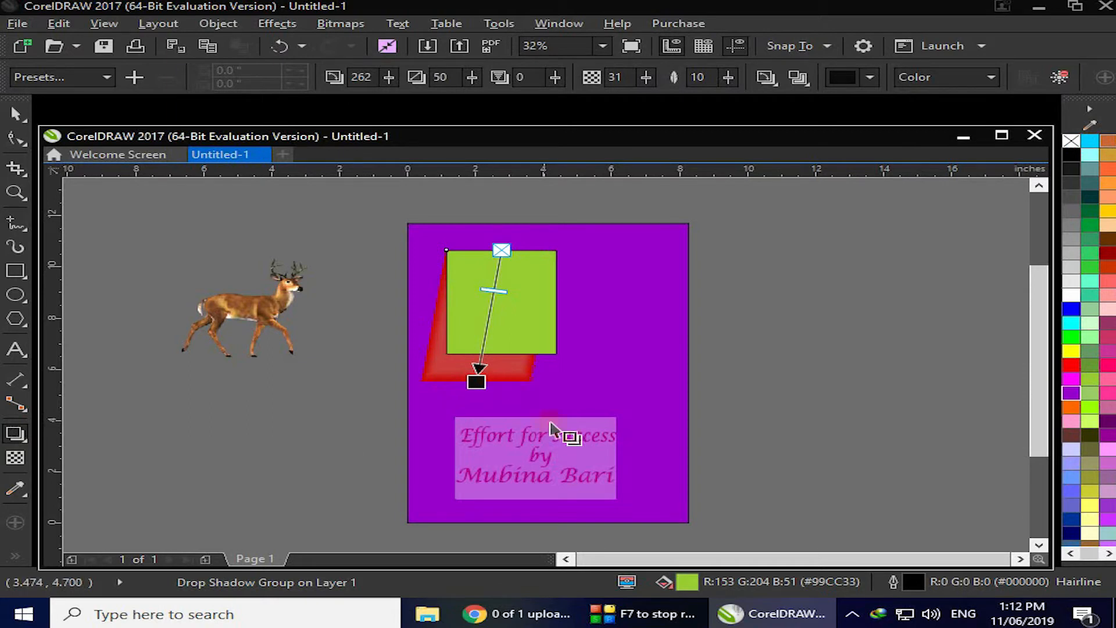
Set the shadow's merge mode to Hue
left_click(521, 358)
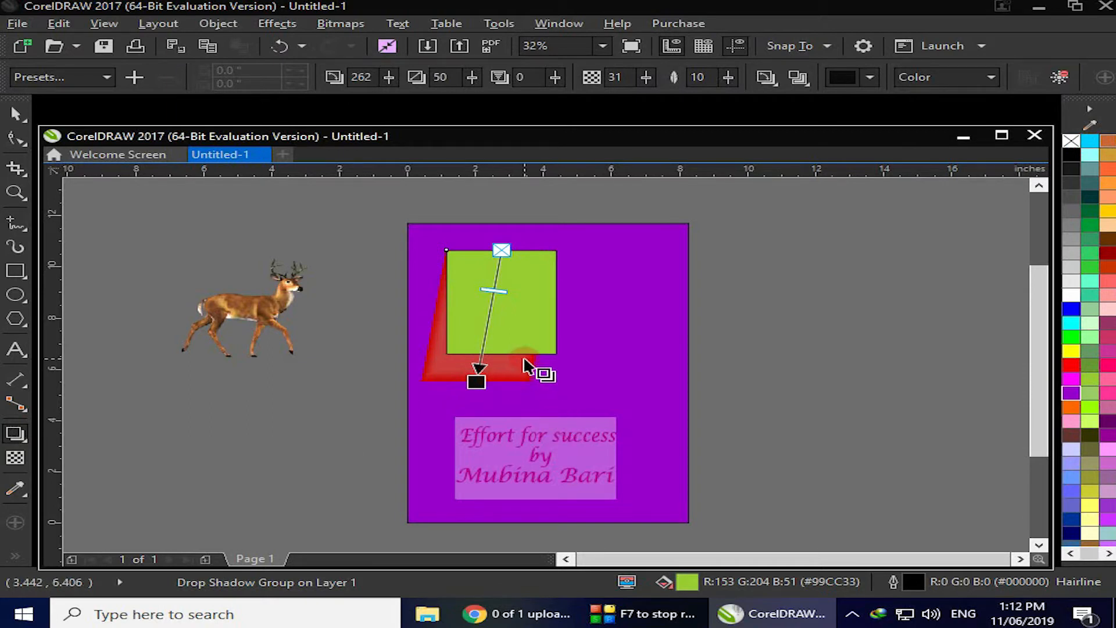
left_click(995, 79)
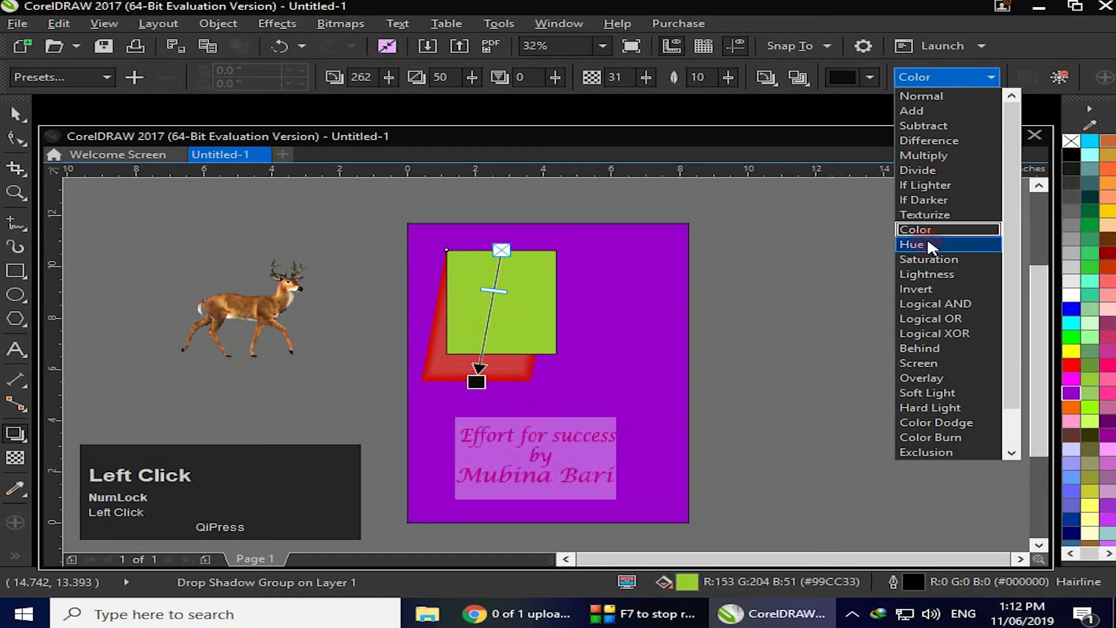
left_click(922, 248)
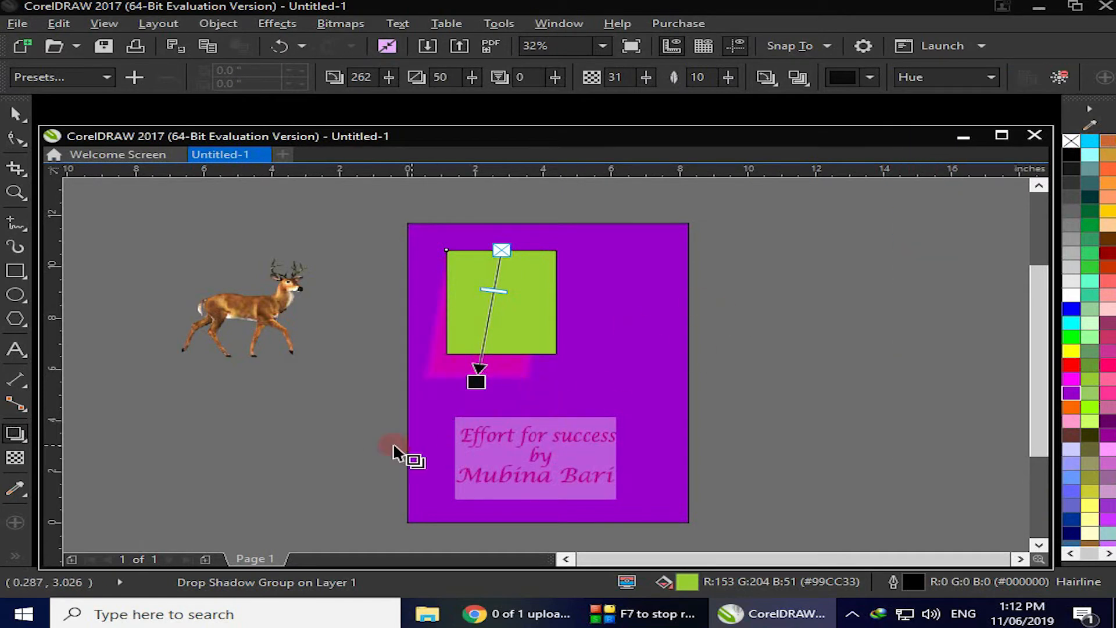
Select the page background rectangle and try olive, orange and blue fills before returning it to purple
left_click(17, 115)
left_click(538, 480)
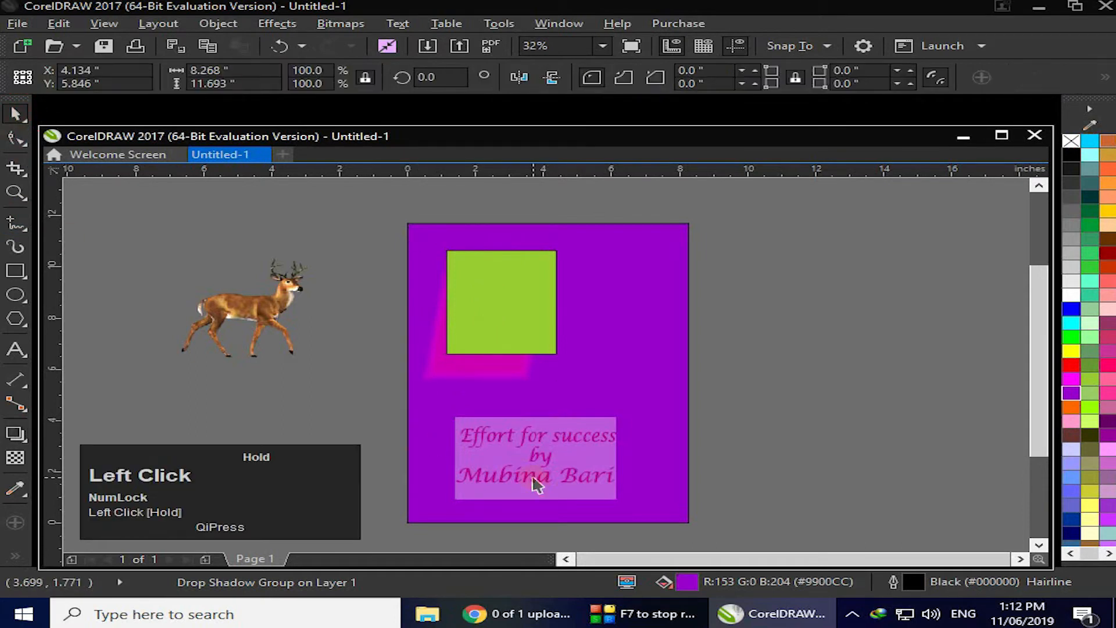
left_click(1090, 448)
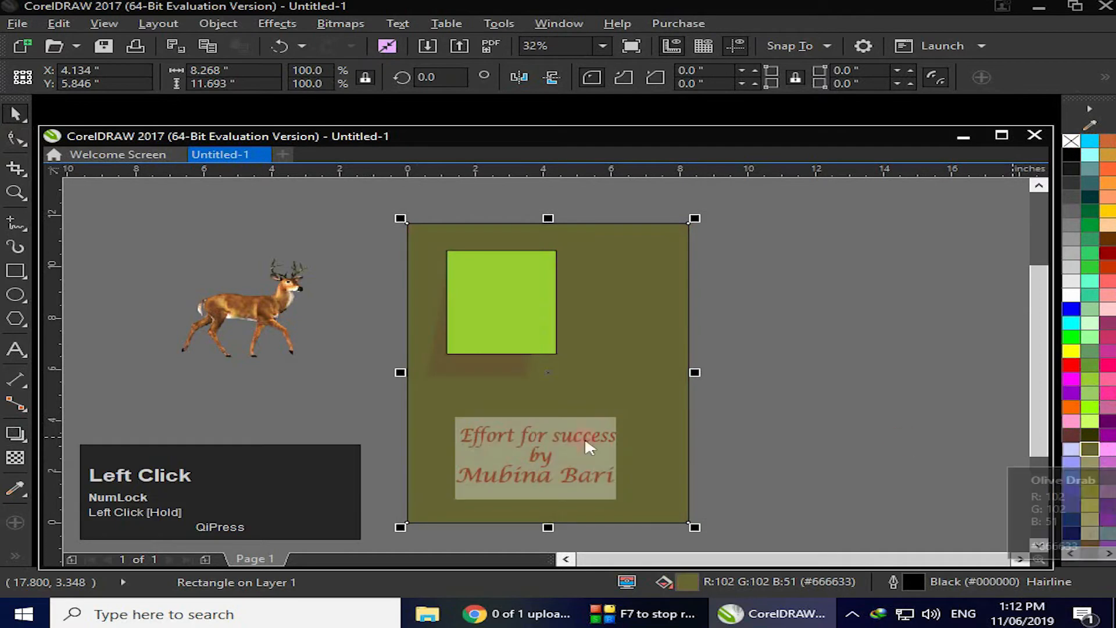
left_click(1071, 409)
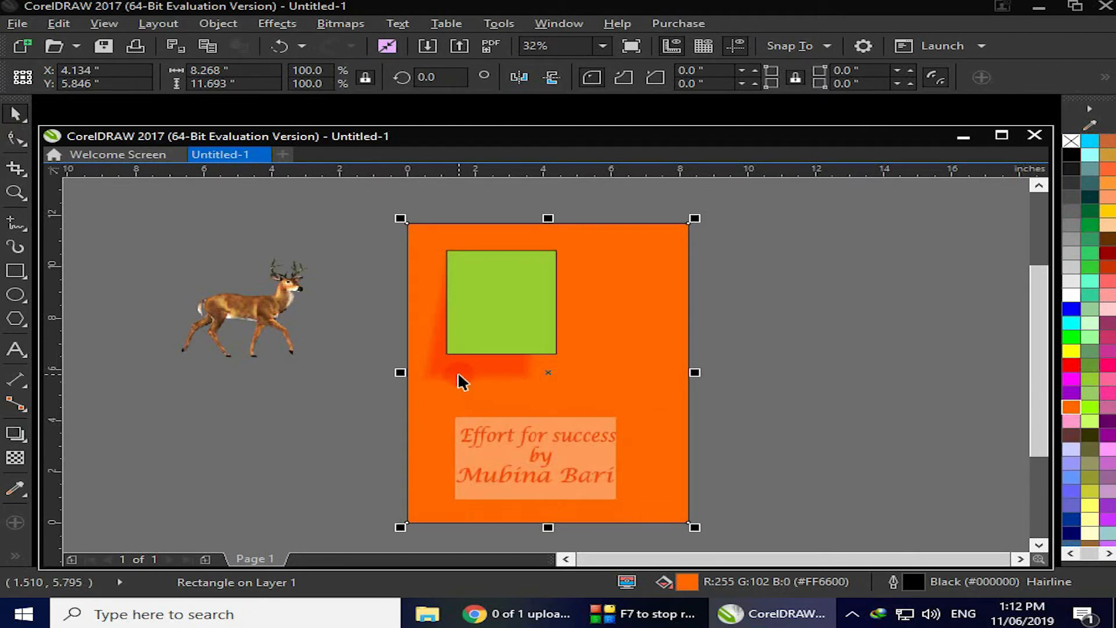
left_click(1073, 493)
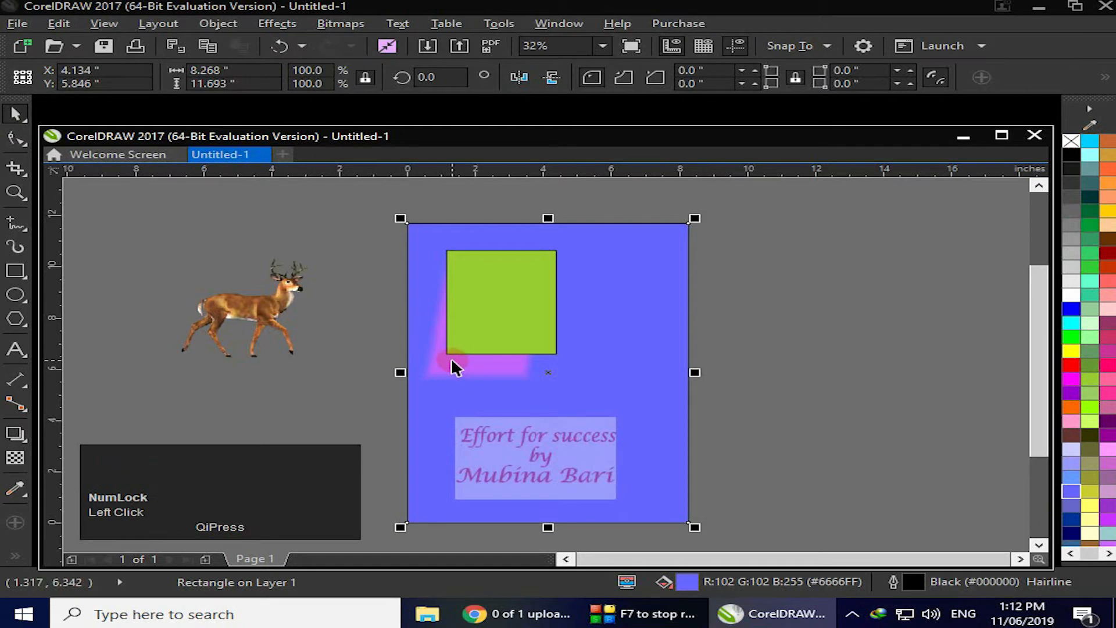
left_click(1071, 394)
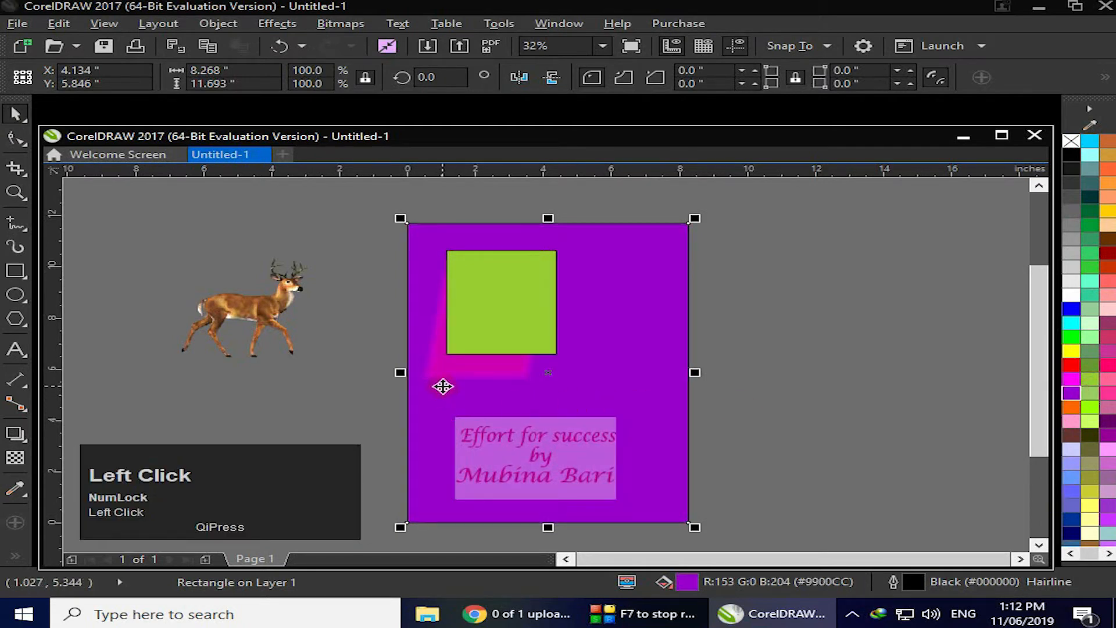
Reselect the shadow and change its merge mode to Saturation, then to Lightness
left_click(995, 79)
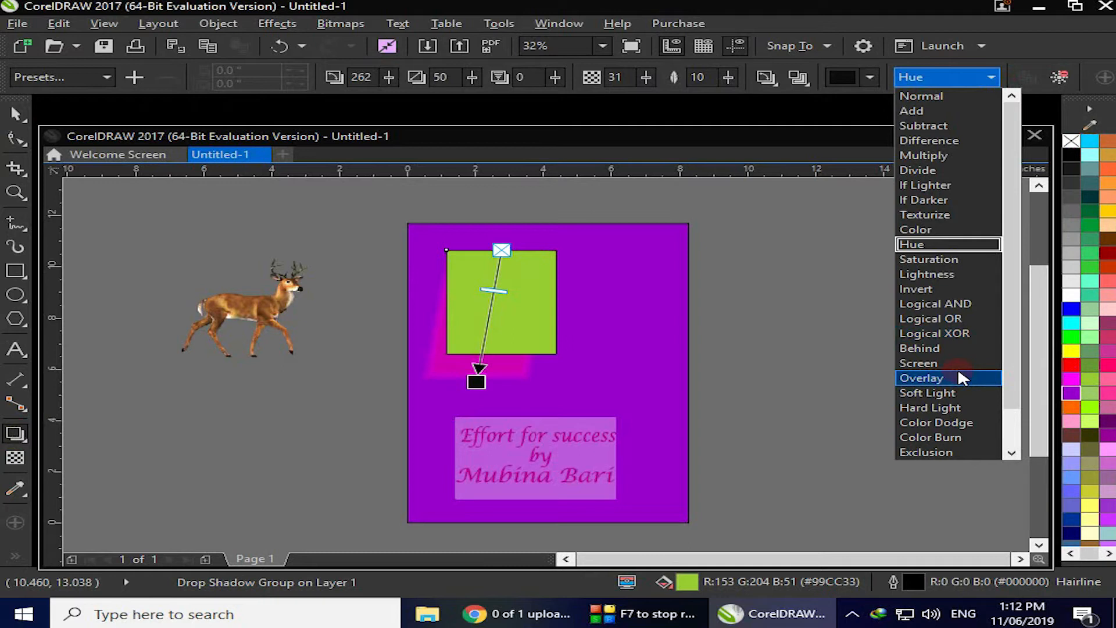
left_click(944, 256)
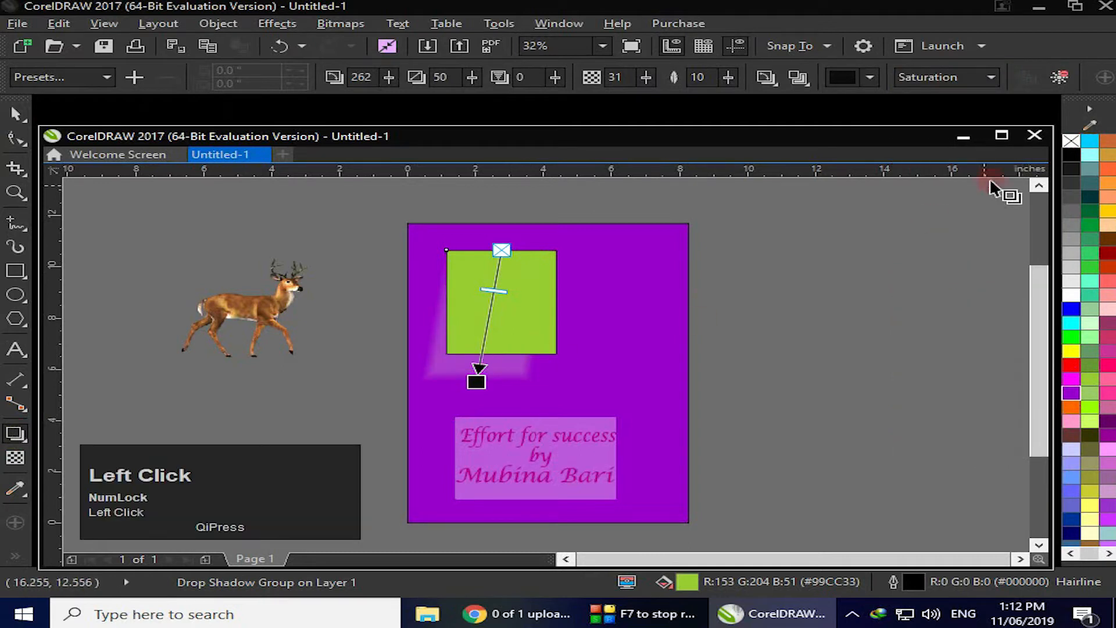
left_click(991, 77)
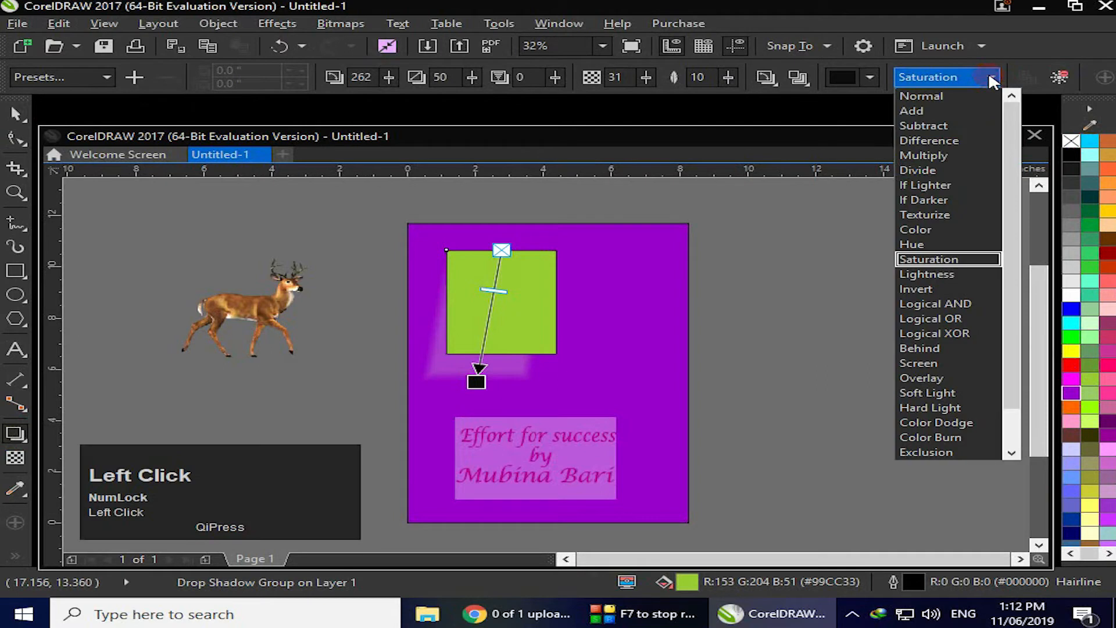
left_click(945, 274)
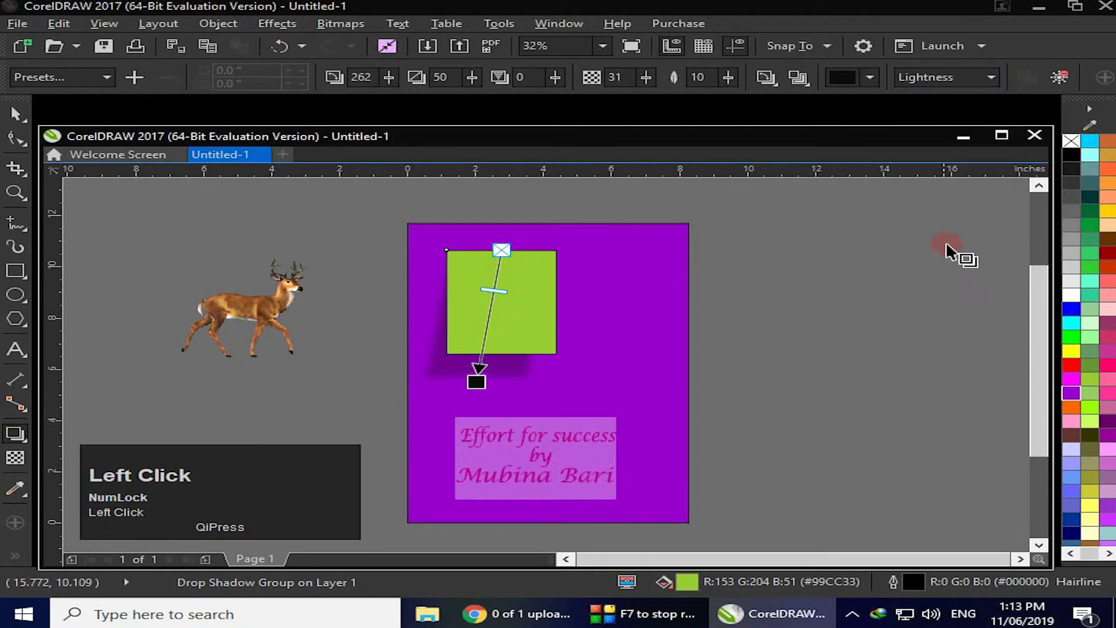
Change the shadow's merge mode to Invert, then to Logical AND
left_click(915, 290)
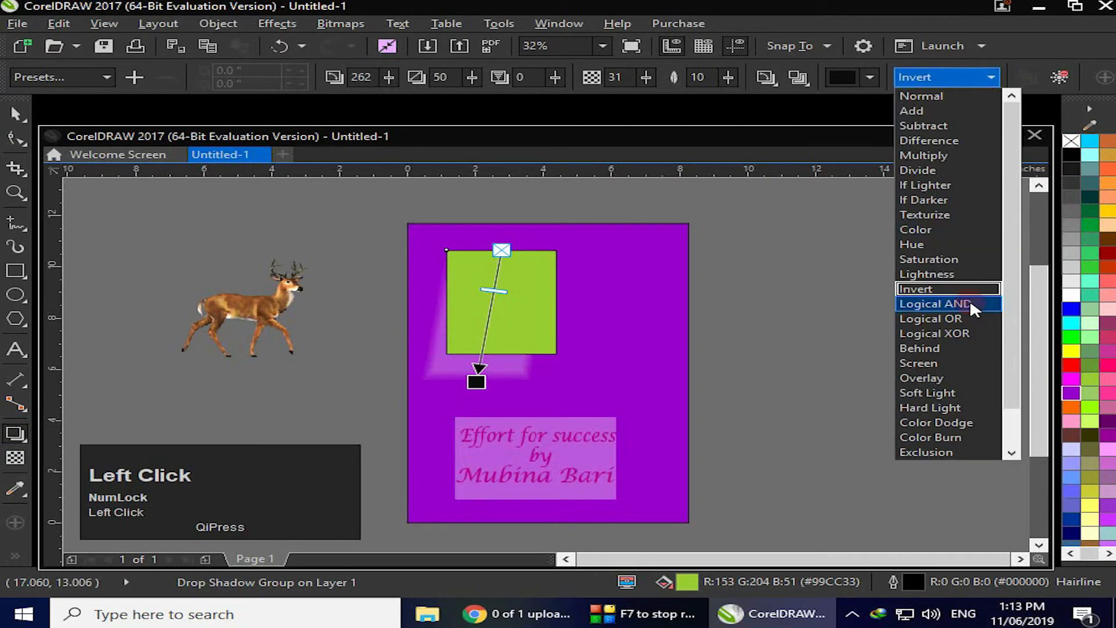
left_click(970, 303)
Change the shadow's merge mode to Logical OR, then to Logical XOR
left_click(965, 77)
left_click(938, 318)
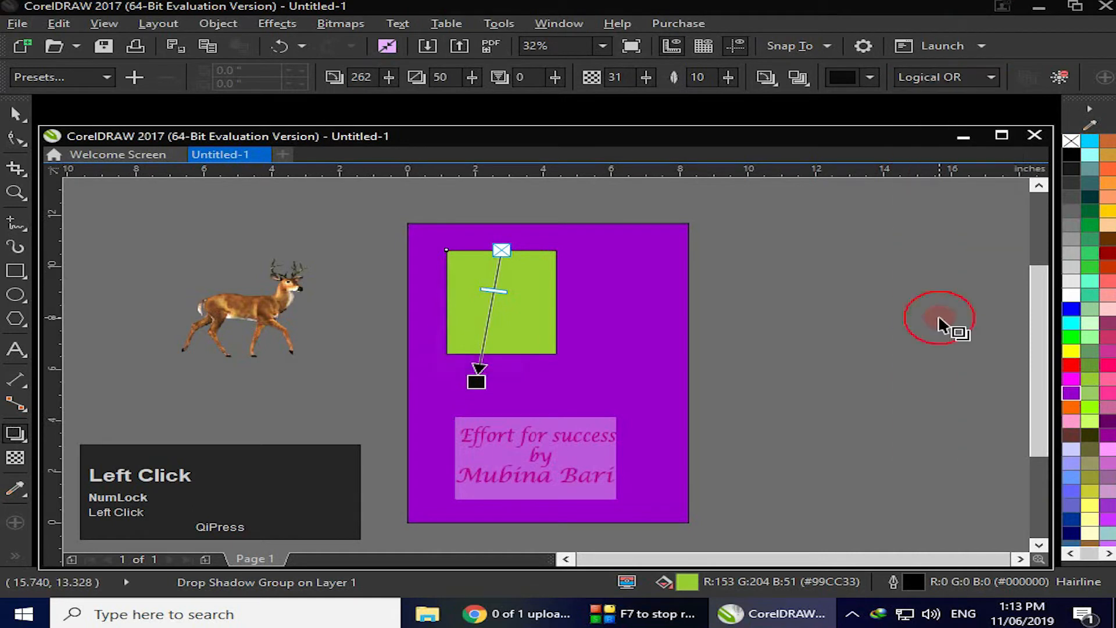
left_click(941, 333)
Change the shadow's merge mode to Behind, then to Screen
left_click(965, 77)
left_click(935, 347)
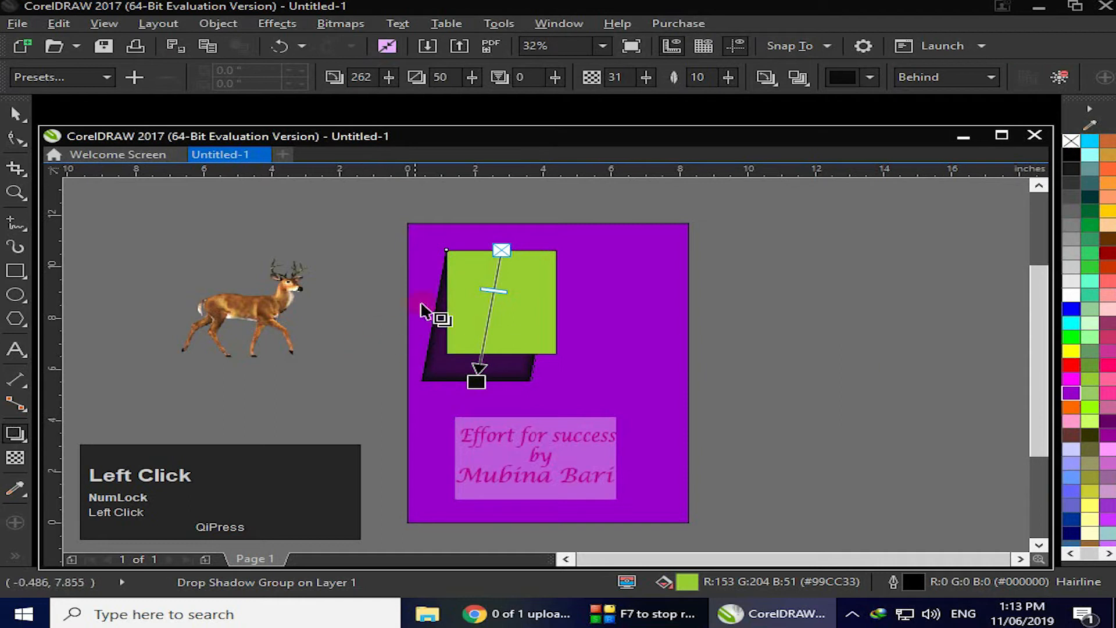
left_click(991, 76)
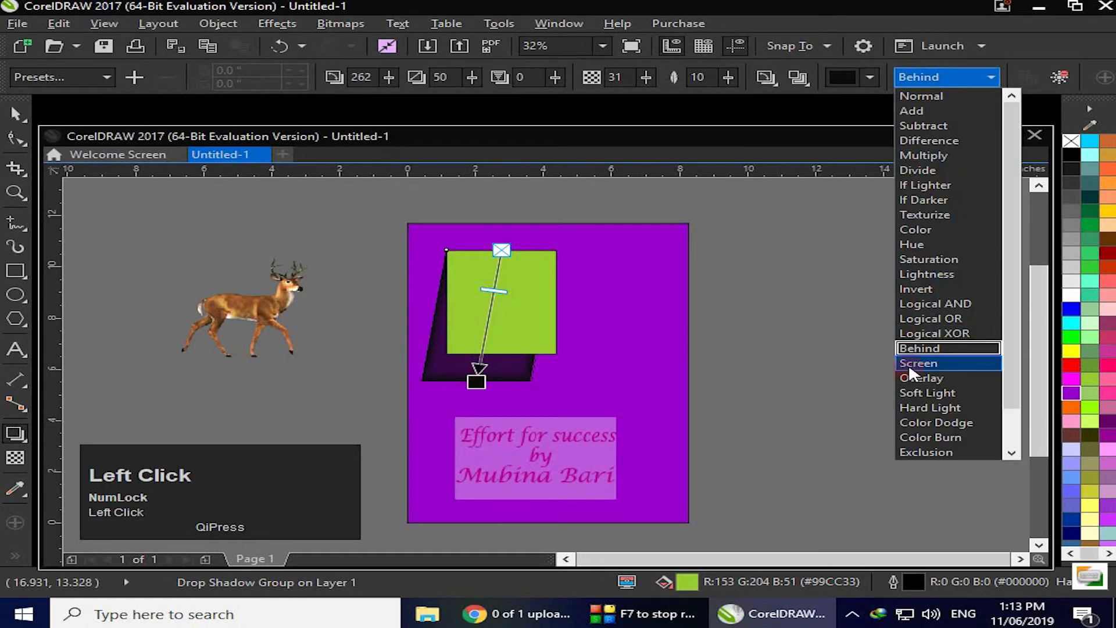
left_click(909, 363)
Change the shadow's merge mode to Overlay, then to Soft Light
left_click(984, 76)
left_click(925, 377)
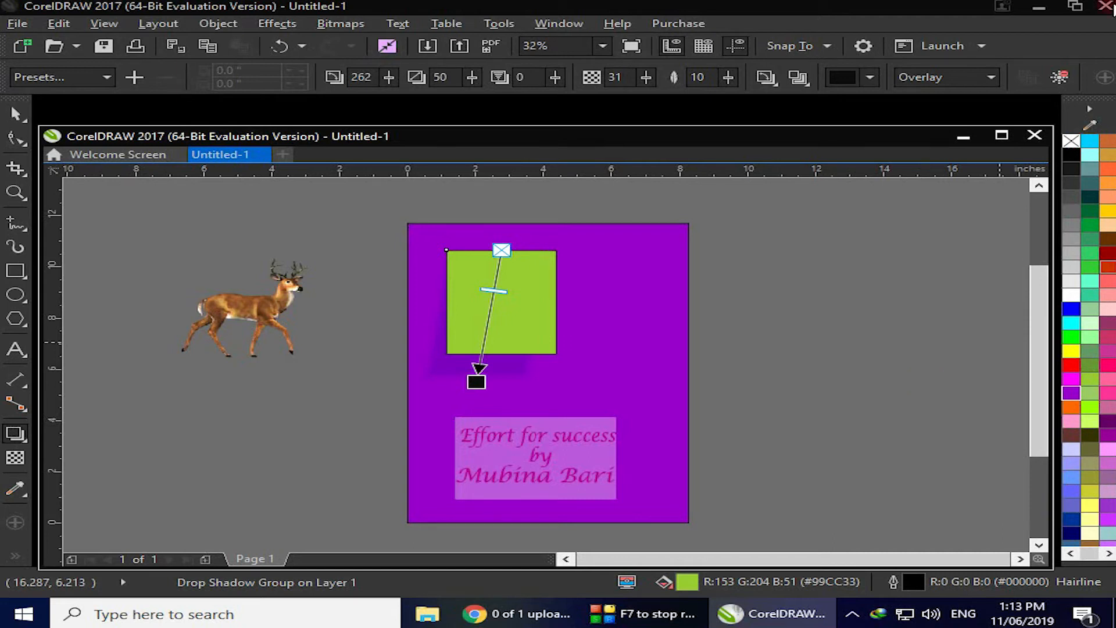
left_click(989, 78)
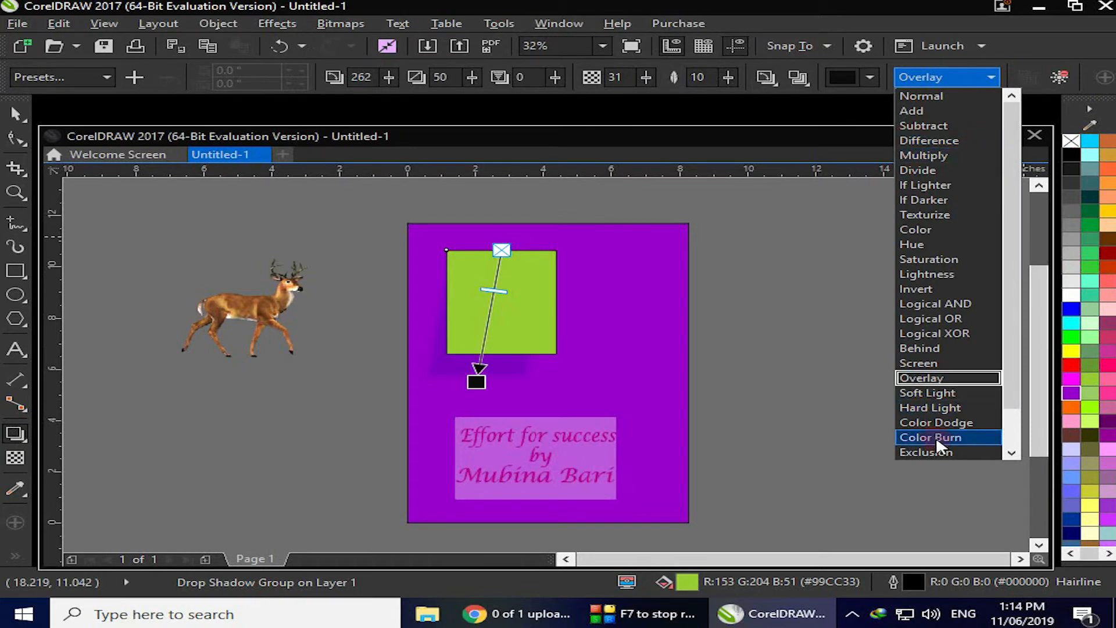
left_click(930, 394)
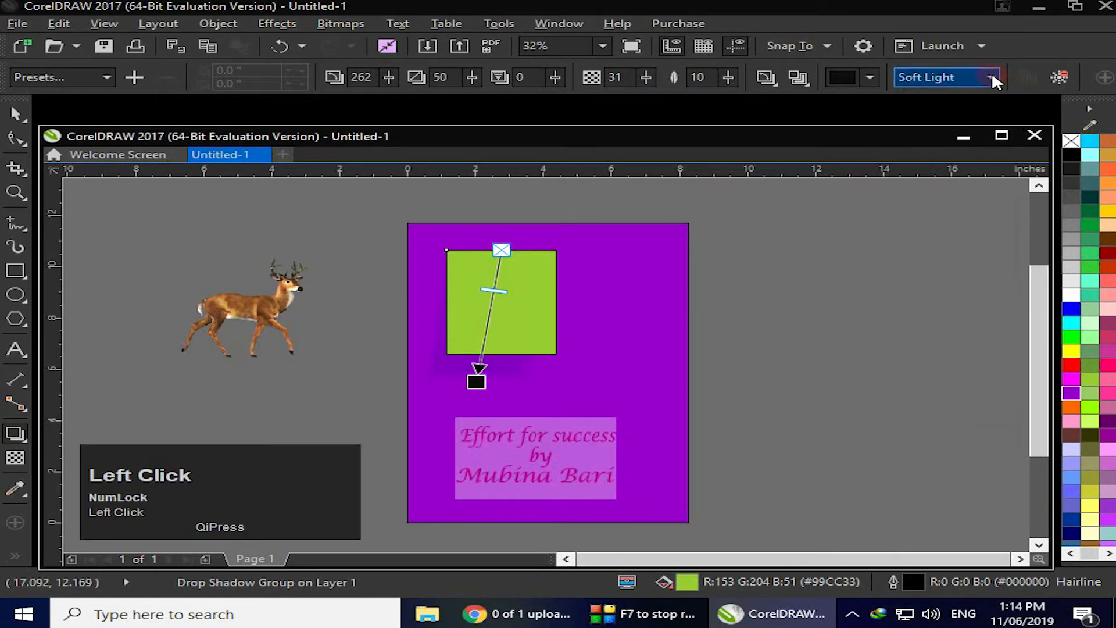
Change the shadow's merge mode to Hard Light, then to Color Dodge
left_click(990, 77)
left_click(941, 407)
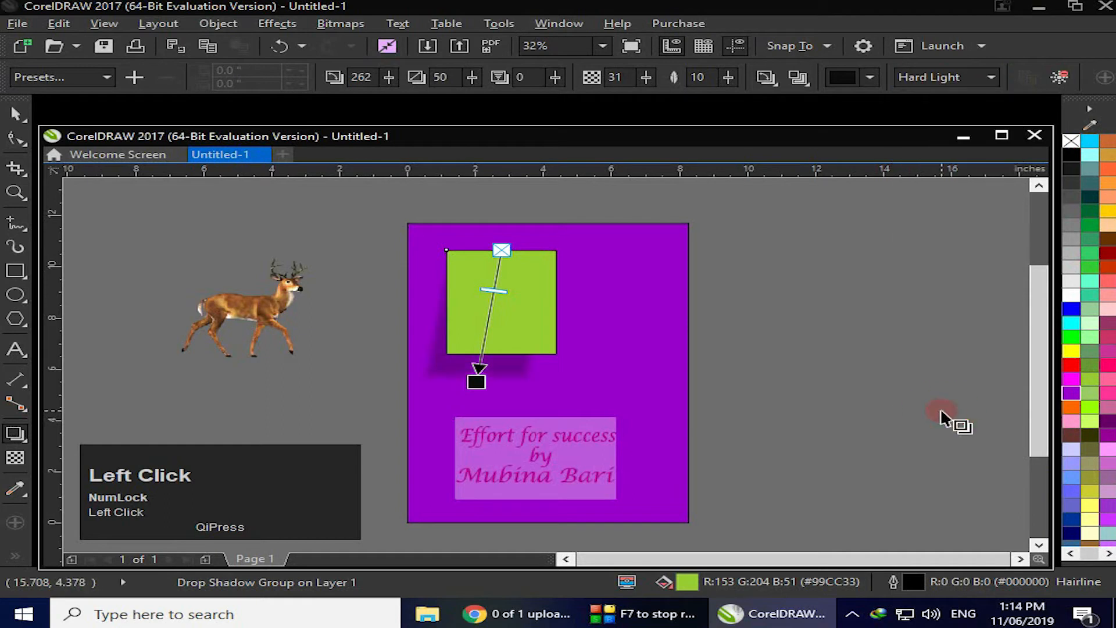
left_click(992, 77)
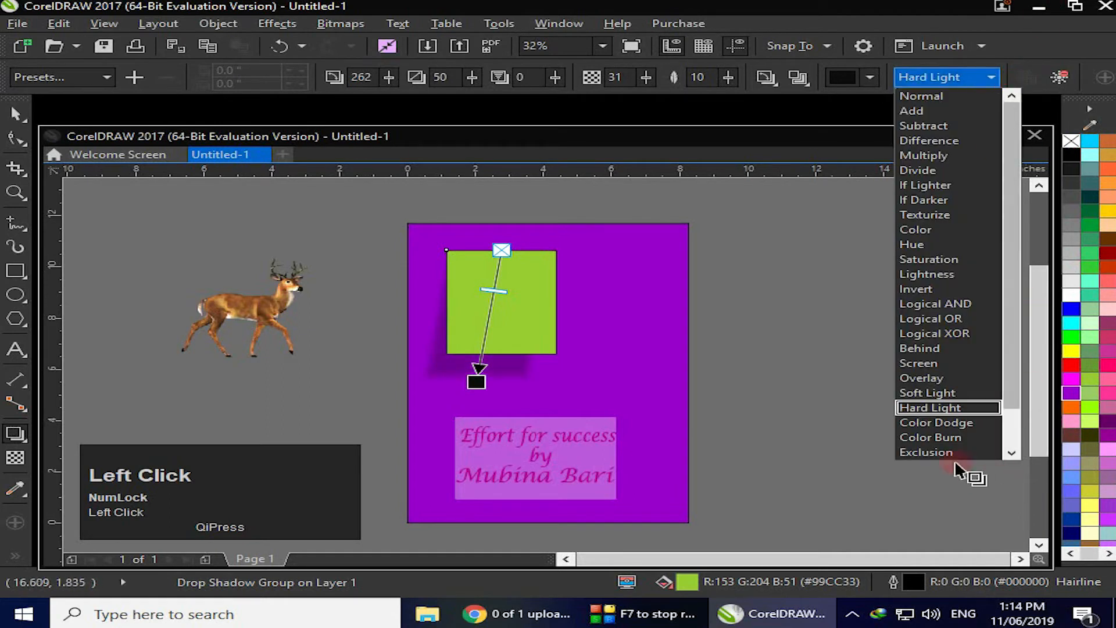
left_click(942, 425)
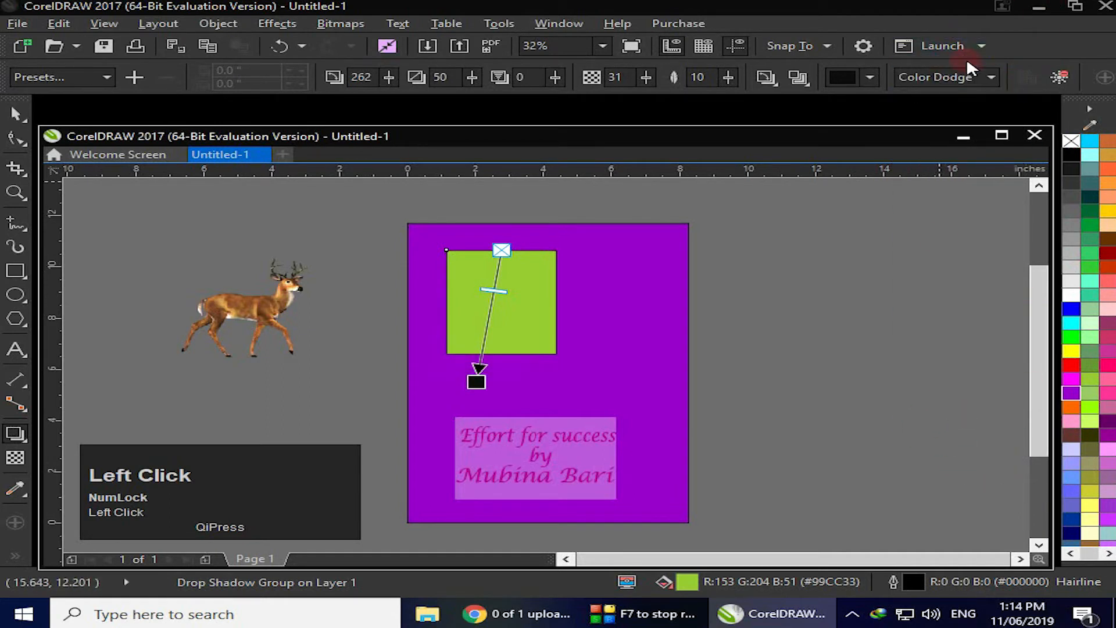
Change the shadow's merge mode to Color Burn, then to Exclusion
left_click(990, 75)
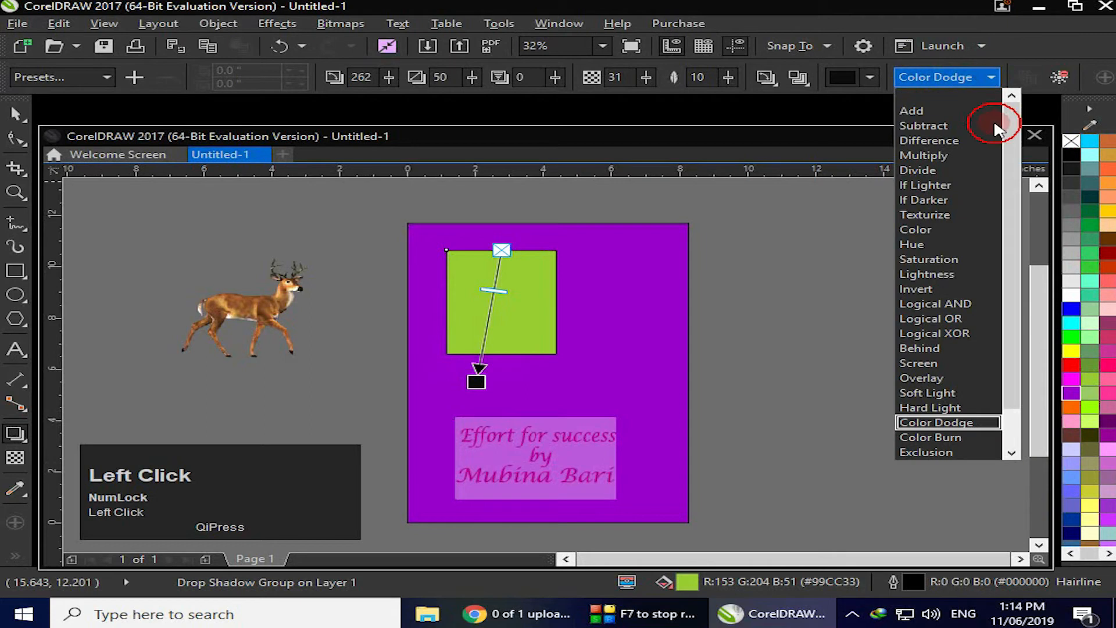
left_click(957, 435)
left_click(991, 77)
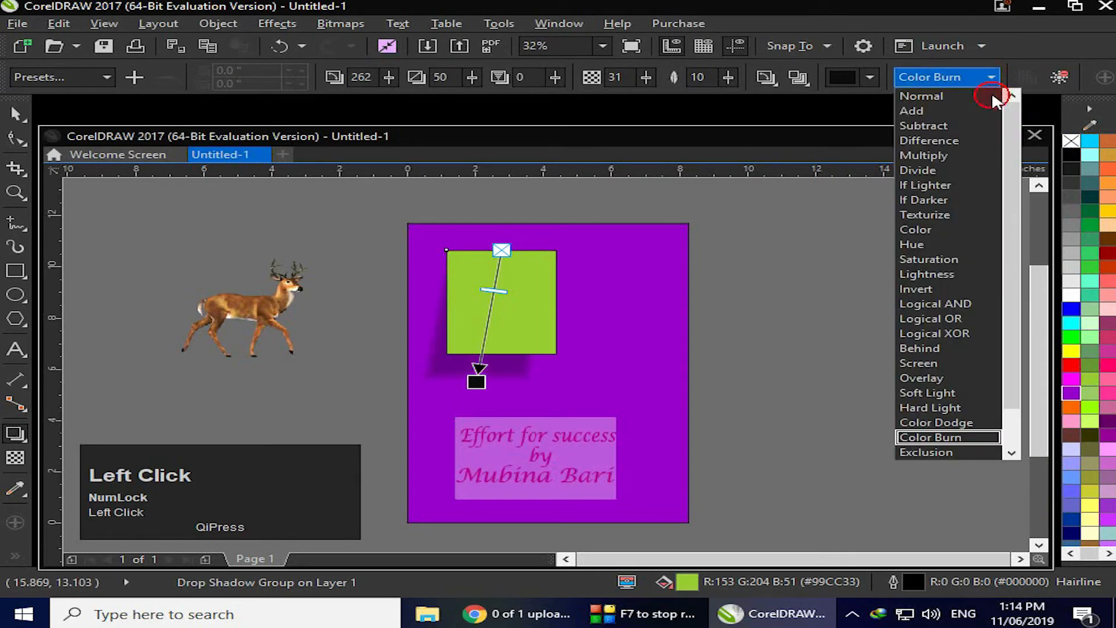
left_click(939, 452)
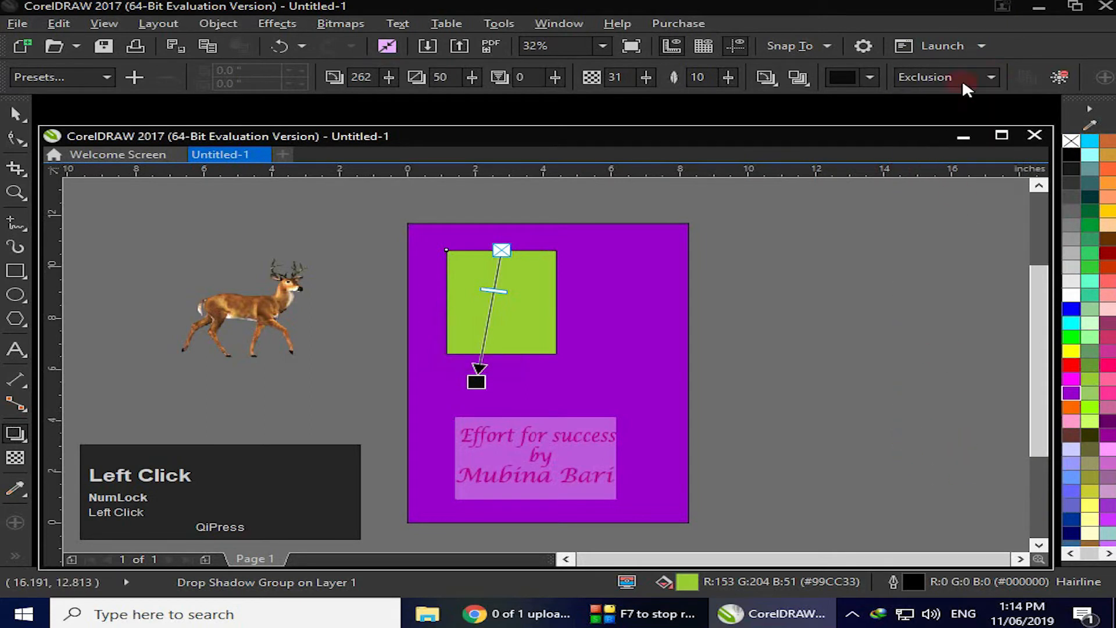
Set the shadow's merge mode back to Multiply
left_click(993, 77)
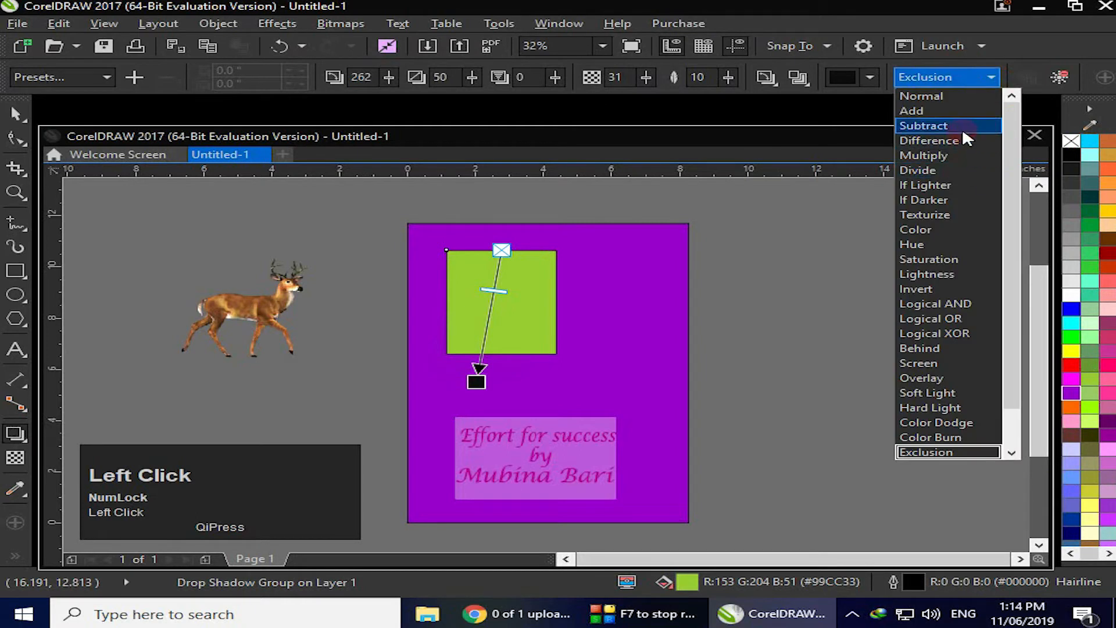
left_click(957, 156)
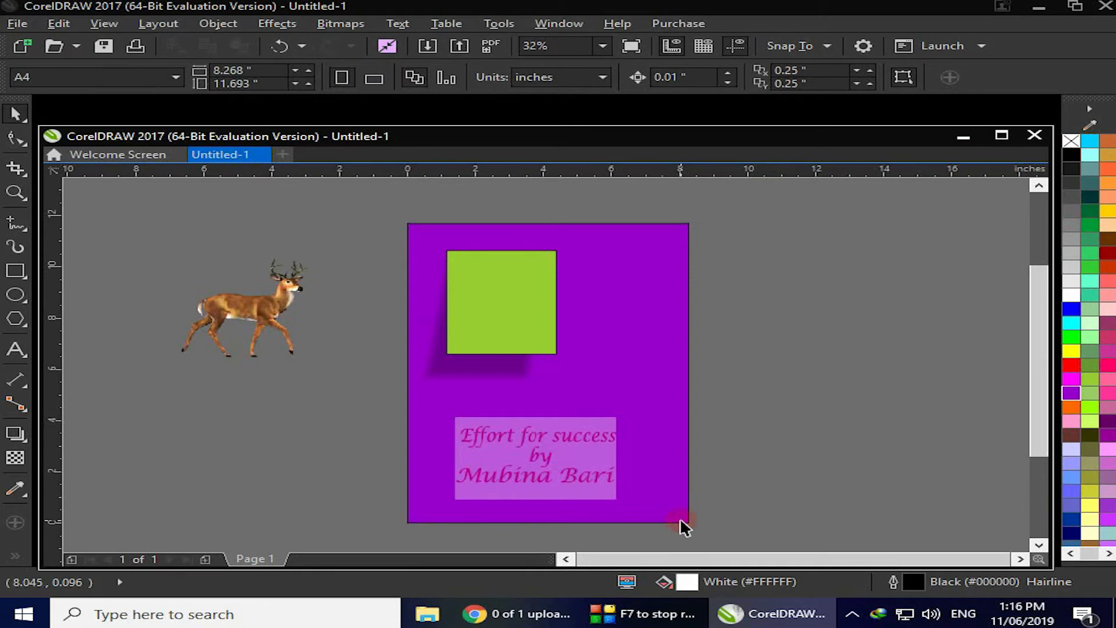
Select the purple background rectangle and delete it
left_click(680, 520)
key("Delete")
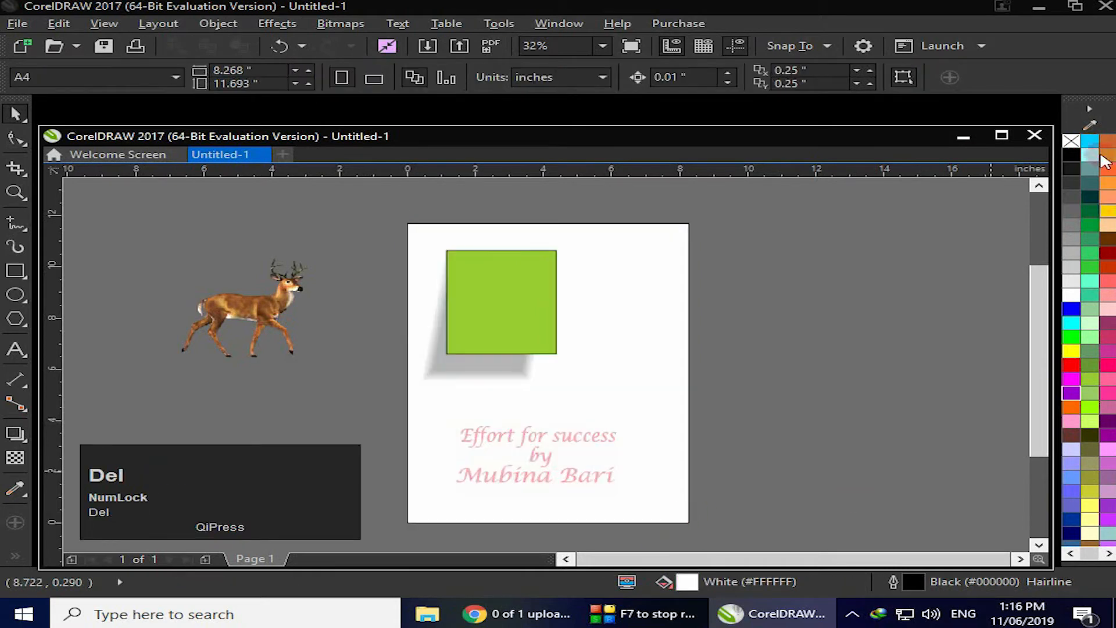
Draw an ellipse about 3.4 by 3.9 inches to the right of the green rectangle and fill it magenta
left_click(486, 291)
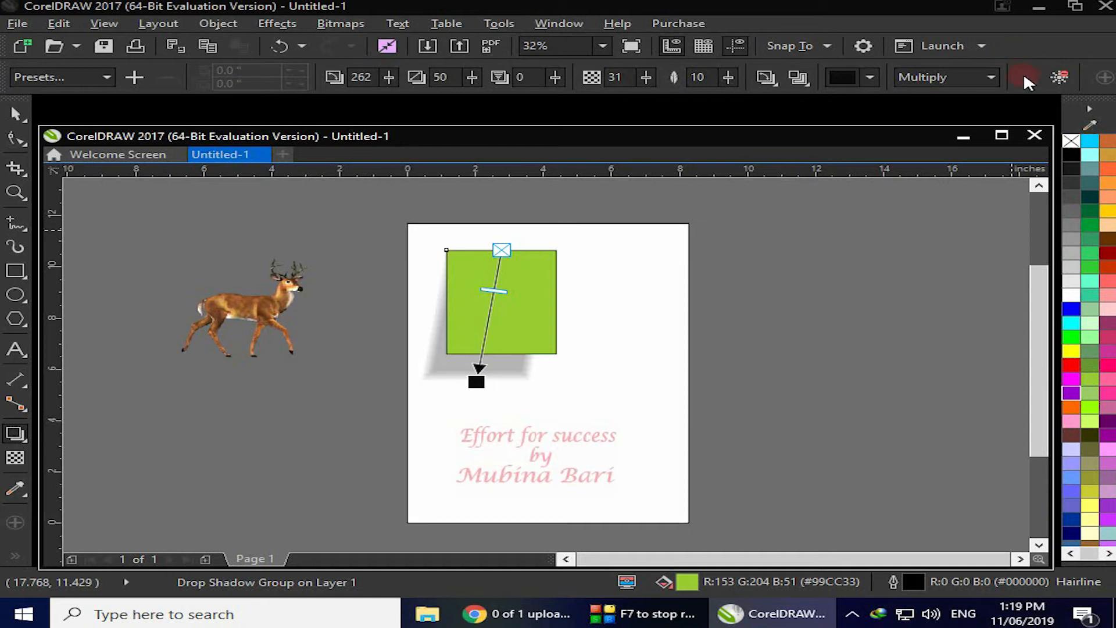
left_click(8, 302)
left_click_drag(634, 261, 749, 360)
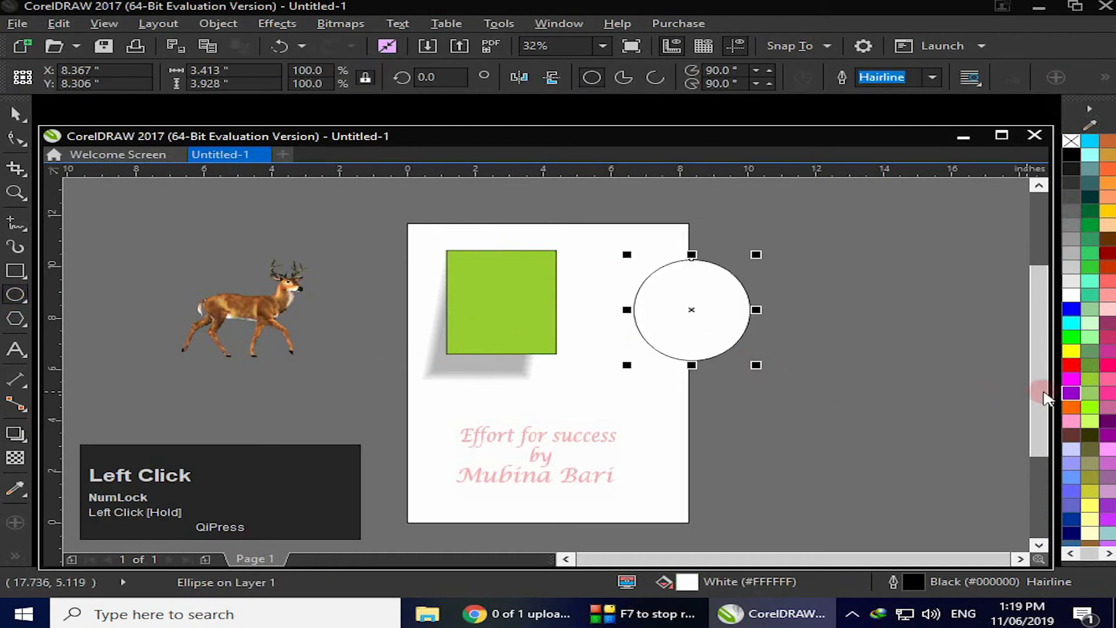
left_click(1072, 379)
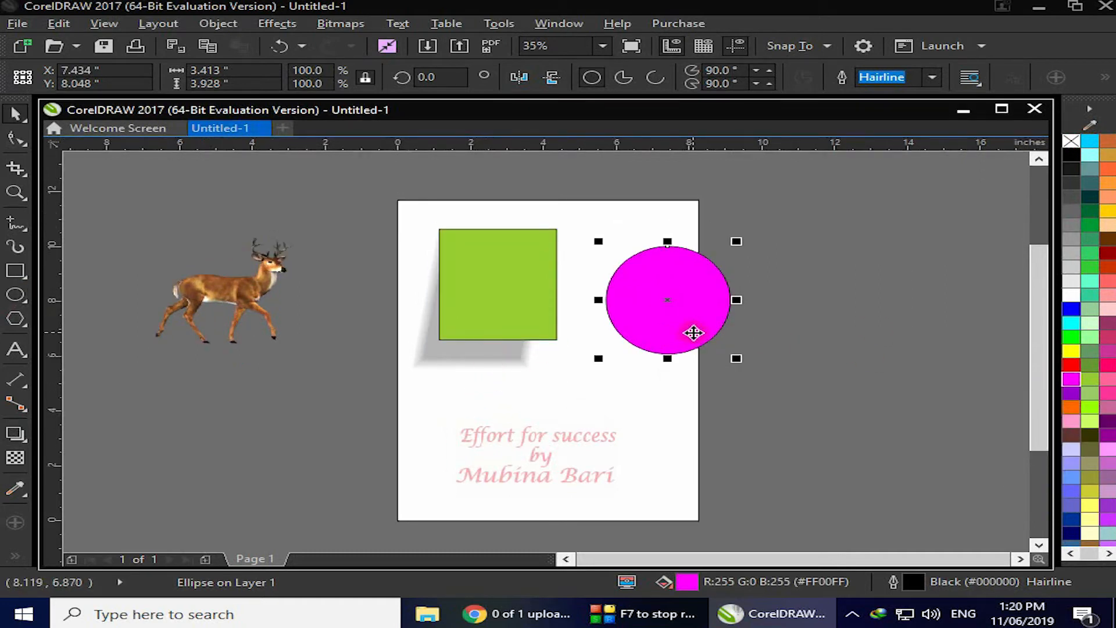
Copy the green rectangle's drop shadow onto the magenta ellipse and clear it again
left_click(15, 433)
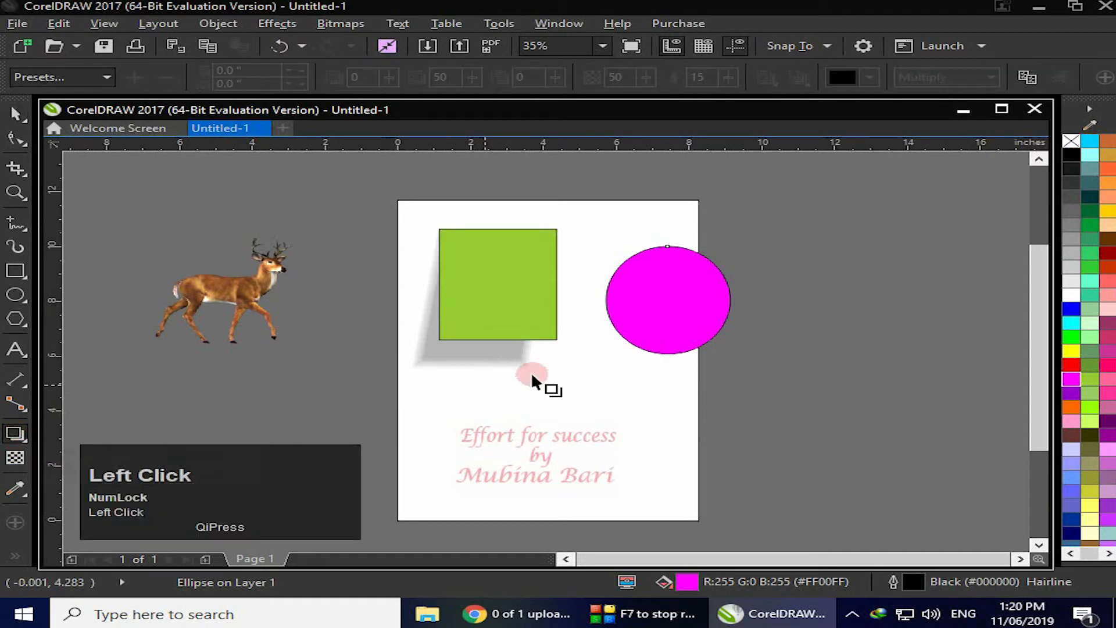
left_click(1028, 78)
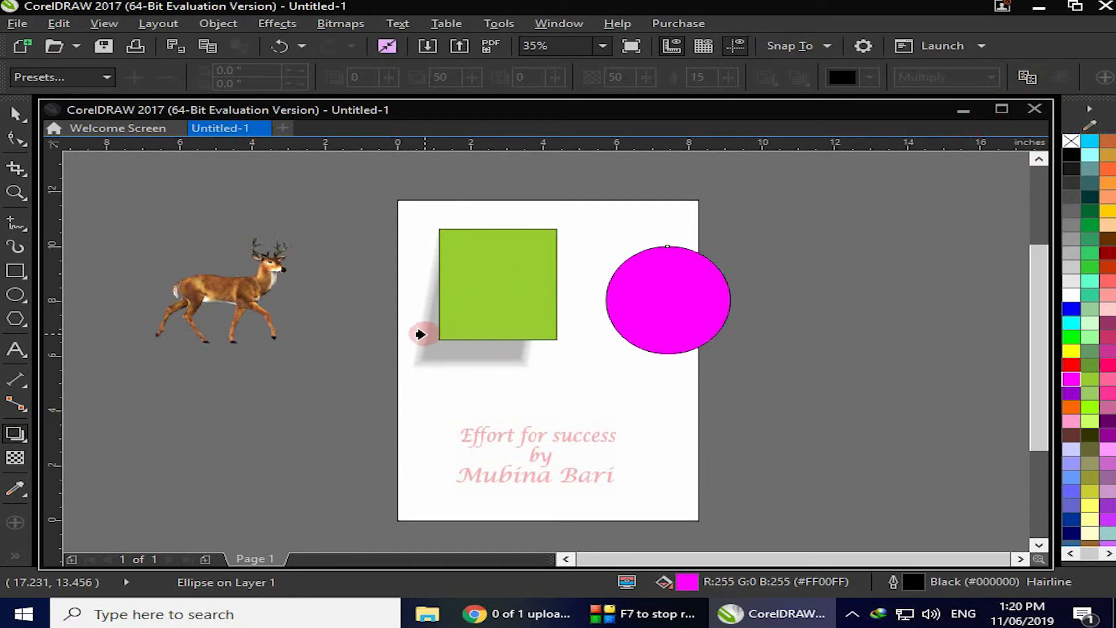
left_click(442, 328)
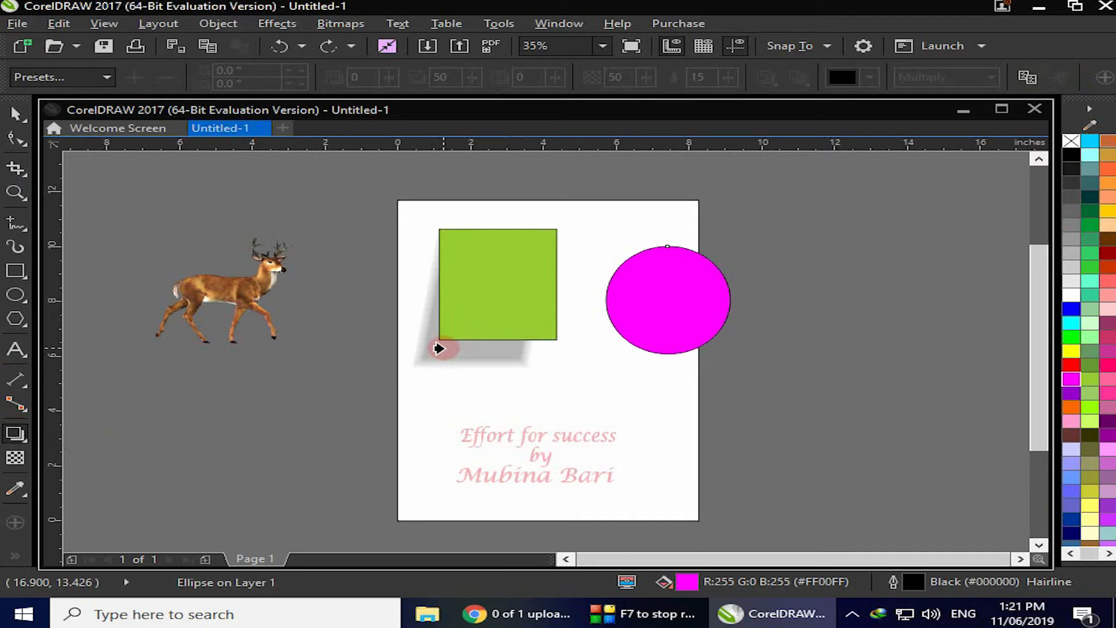
left_click(442, 347)
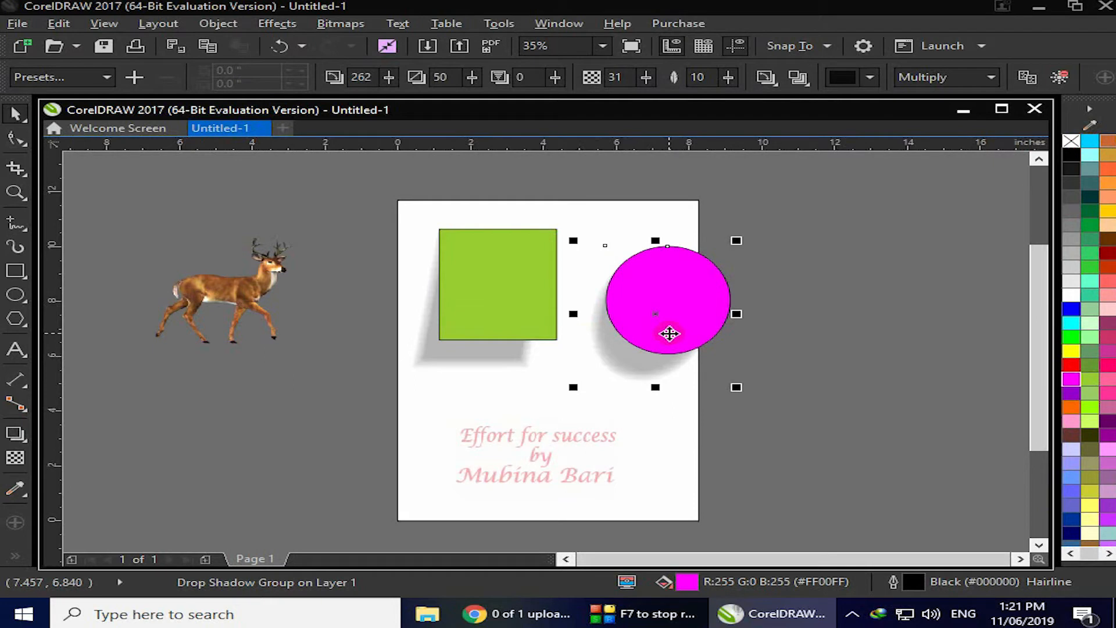
left_click(1061, 77)
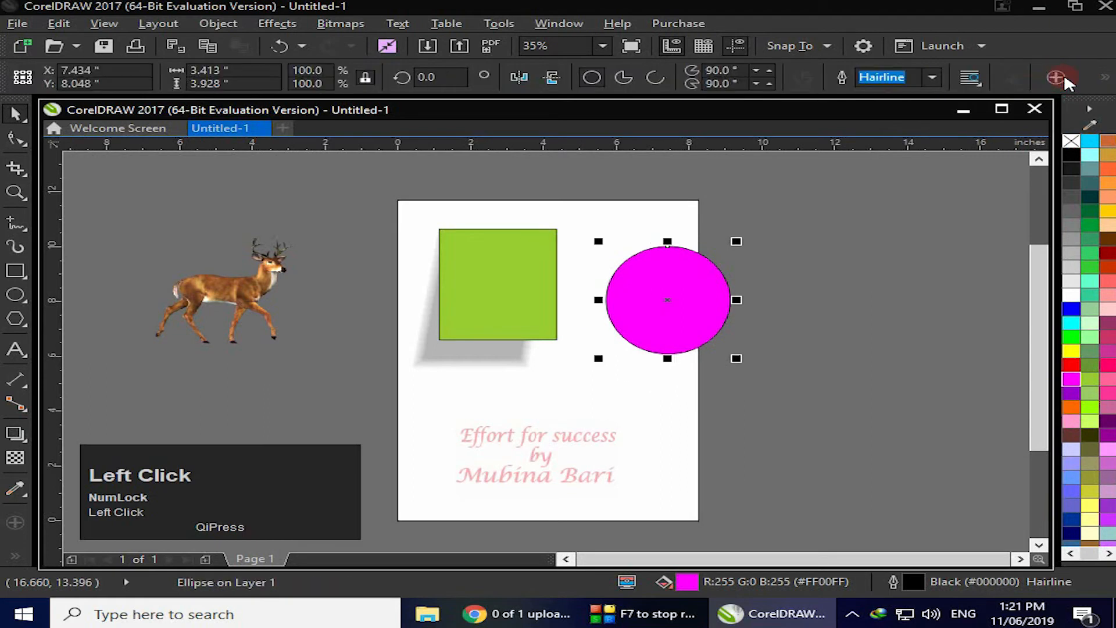
Remove the drop shadow from the green rectangle
left_click(493, 300)
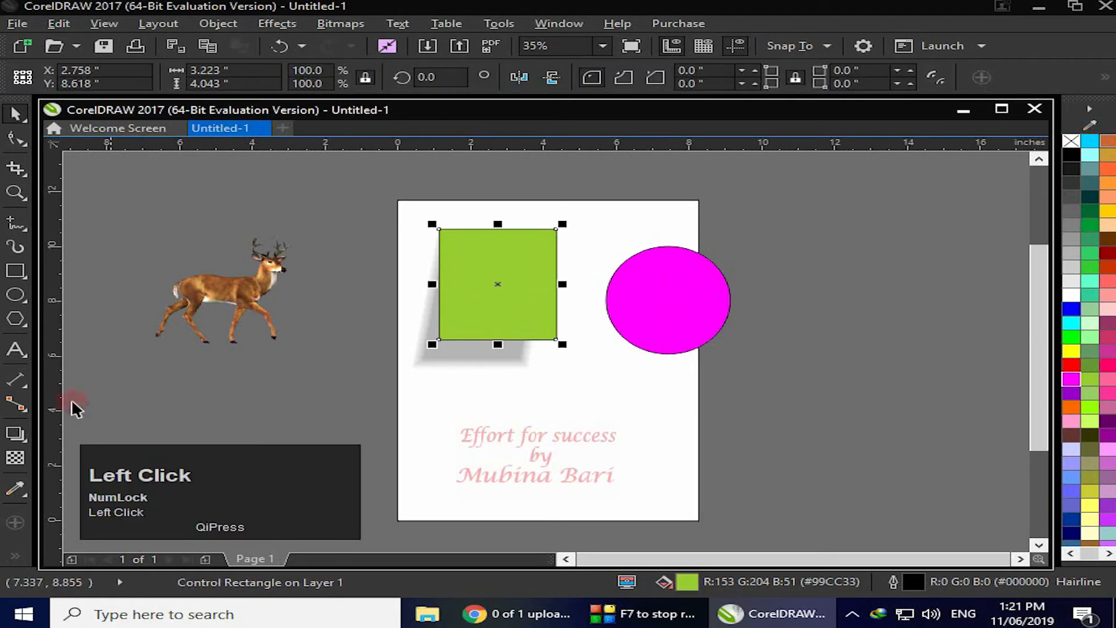
left_click(16, 434)
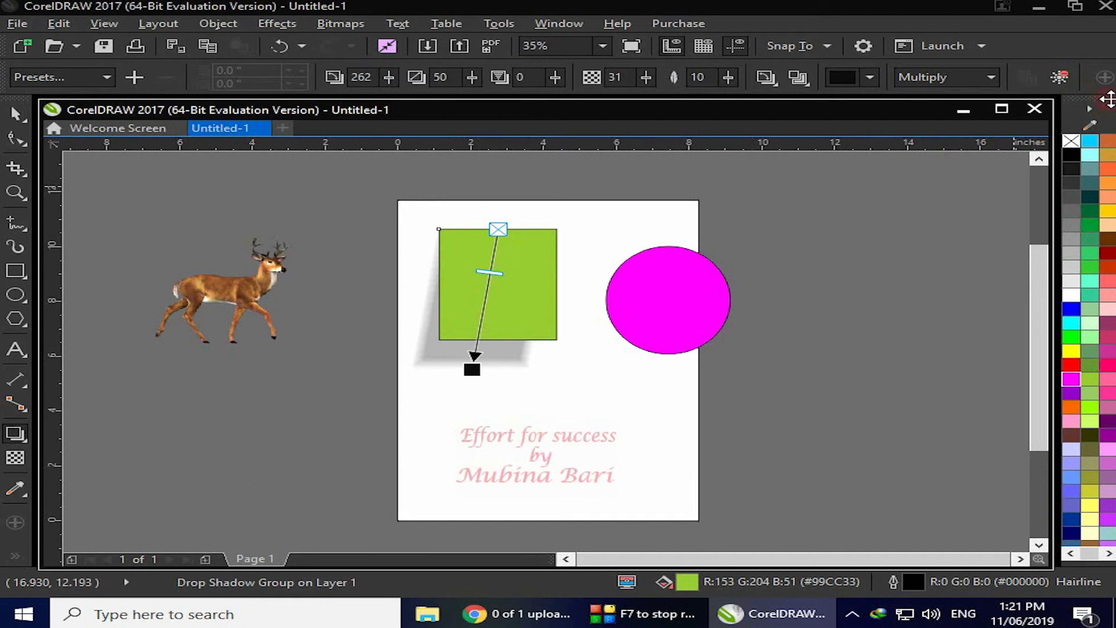
left_click(1058, 74)
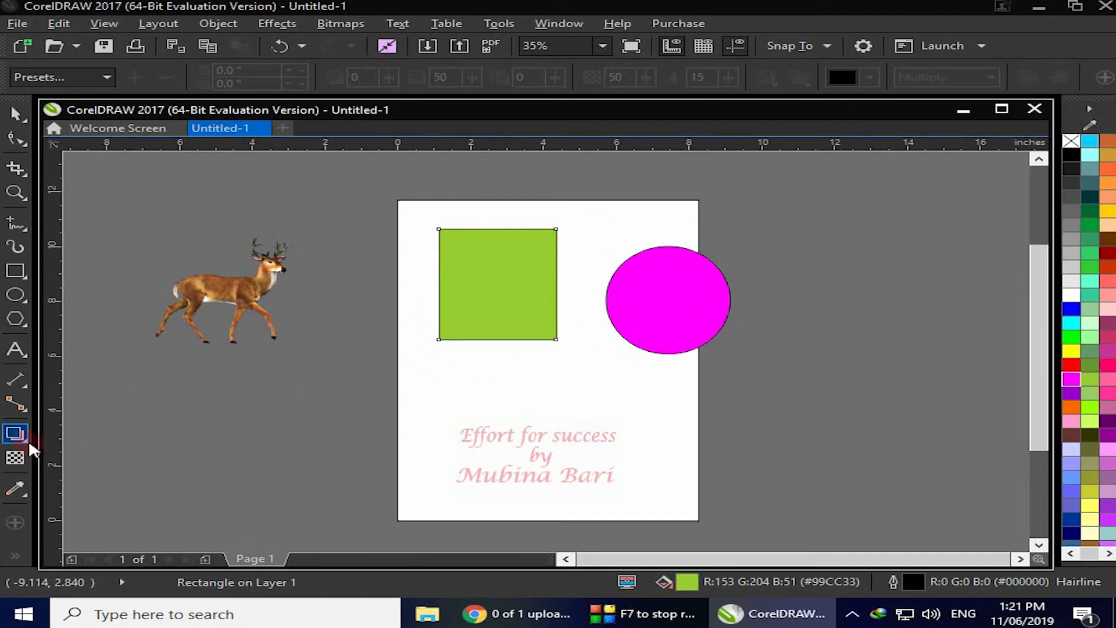
Delete the green rectangle and move the magenta ellipse off the page to the right
left_click(14, 437)
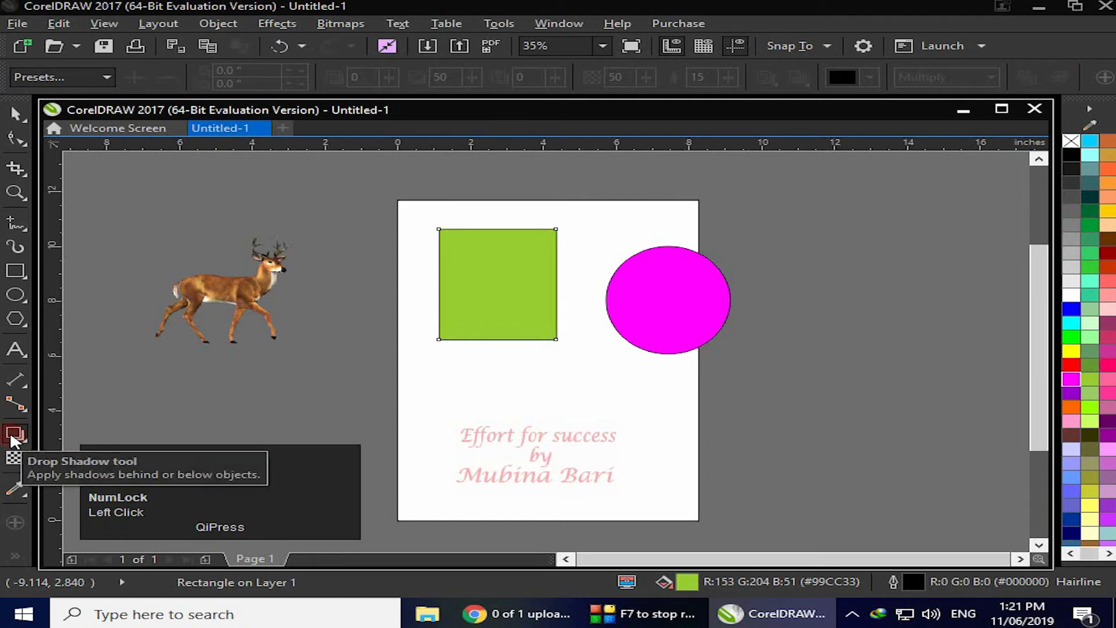
left_click(15, 114)
left_click(455, 304)
left_click(455, 304)
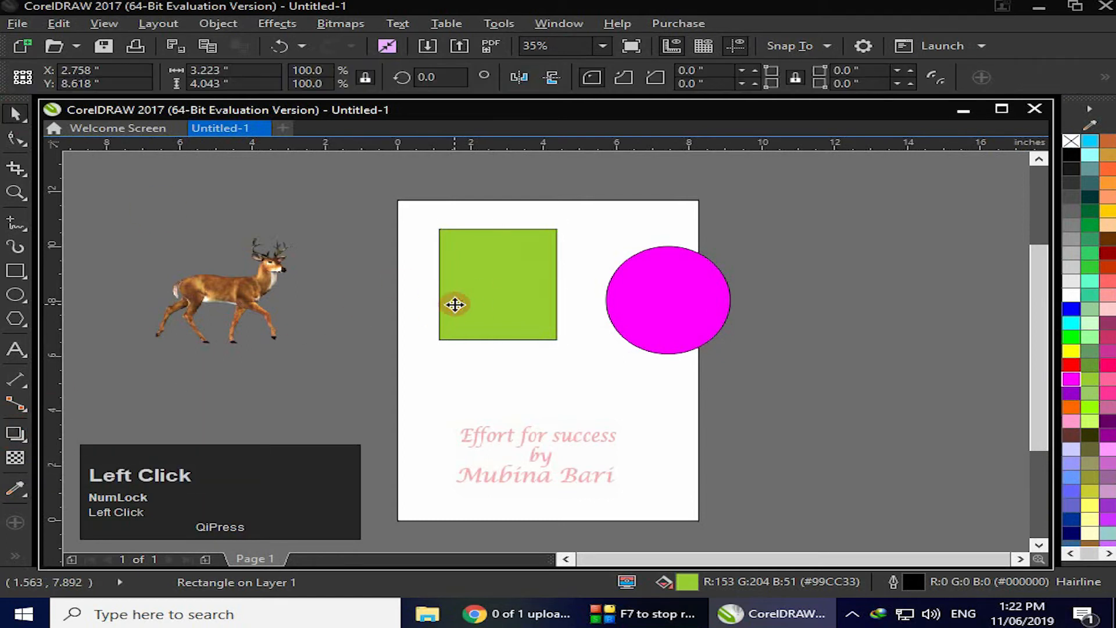
left_click(496, 307)
key("Delete")
left_click_drag(670, 314, 873, 375)
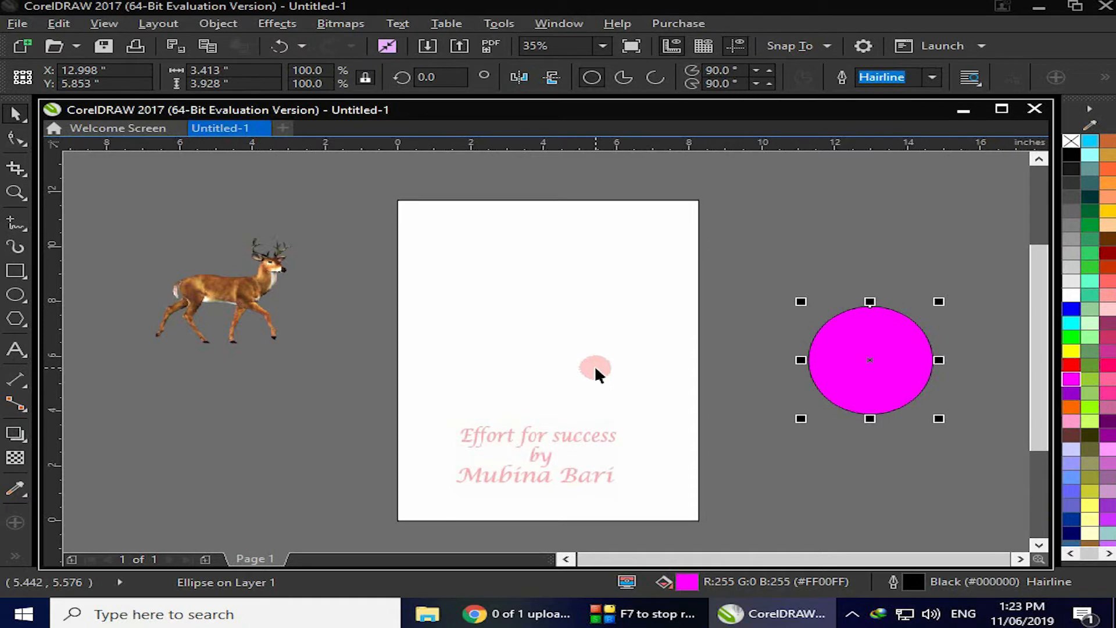
Add artistic text reading AB in capitals on the page
left_click(23, 351)
left_click(458, 330)
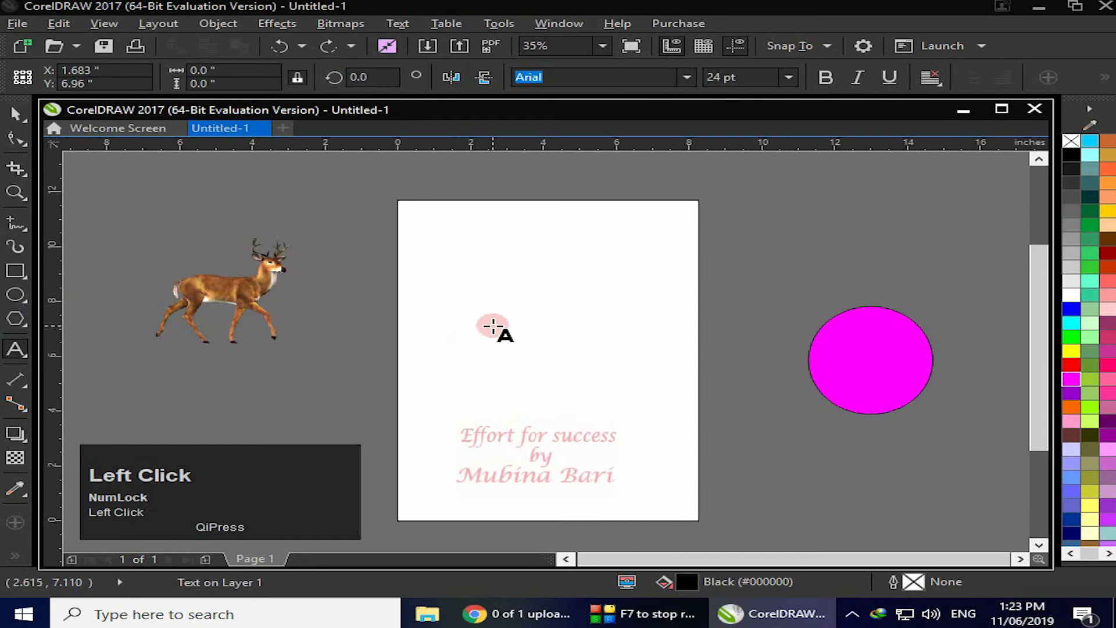
key("Caps_Lock")
type("AA")
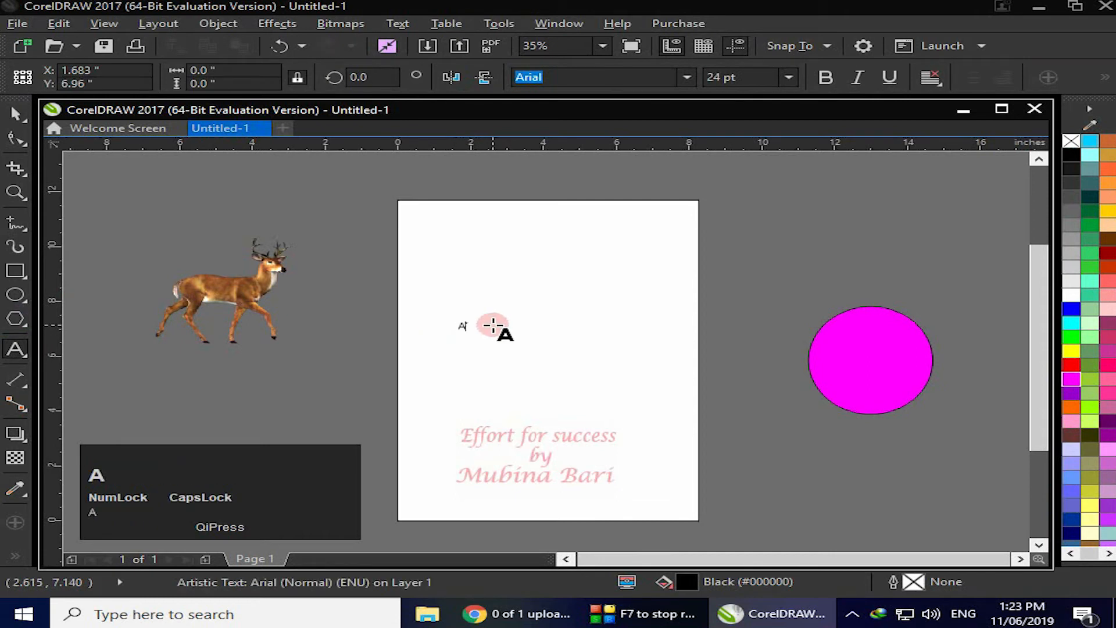
key("BackSpace")
type("B")
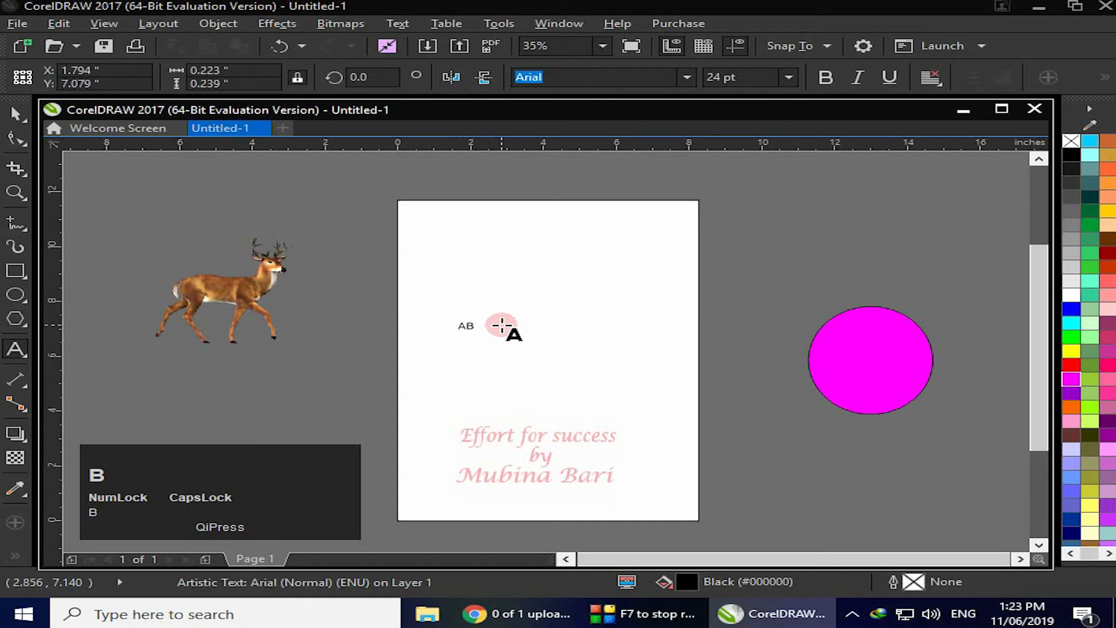
Scale the AB text up to about 235 pt, make it bold and fill it red
left_click(15, 115)
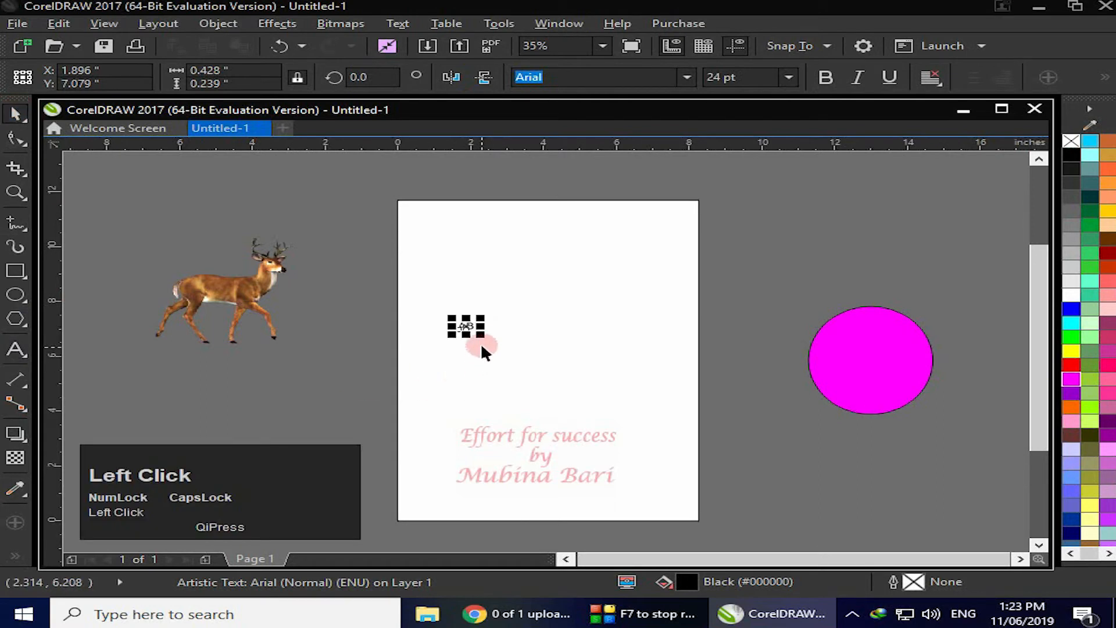
left_click_drag(483, 335, 619, 408)
left_click(824, 78)
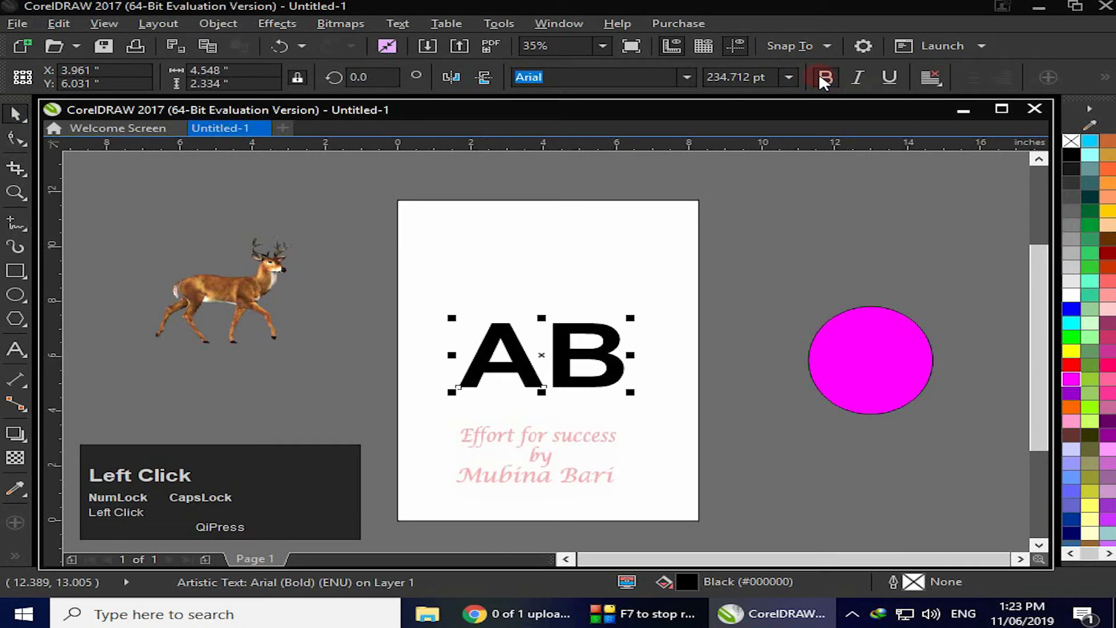
left_click(1071, 365)
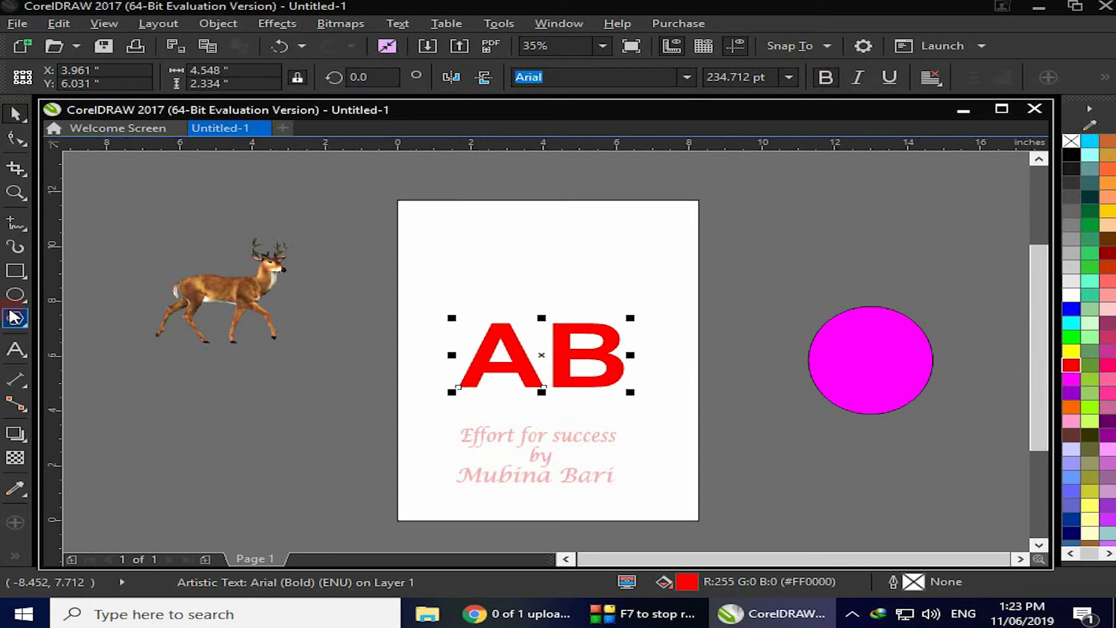
Add a drop shadow to the AB text and apply the Perspective Bottom Left preset
left_click(15, 435)
left_click(68, 440)
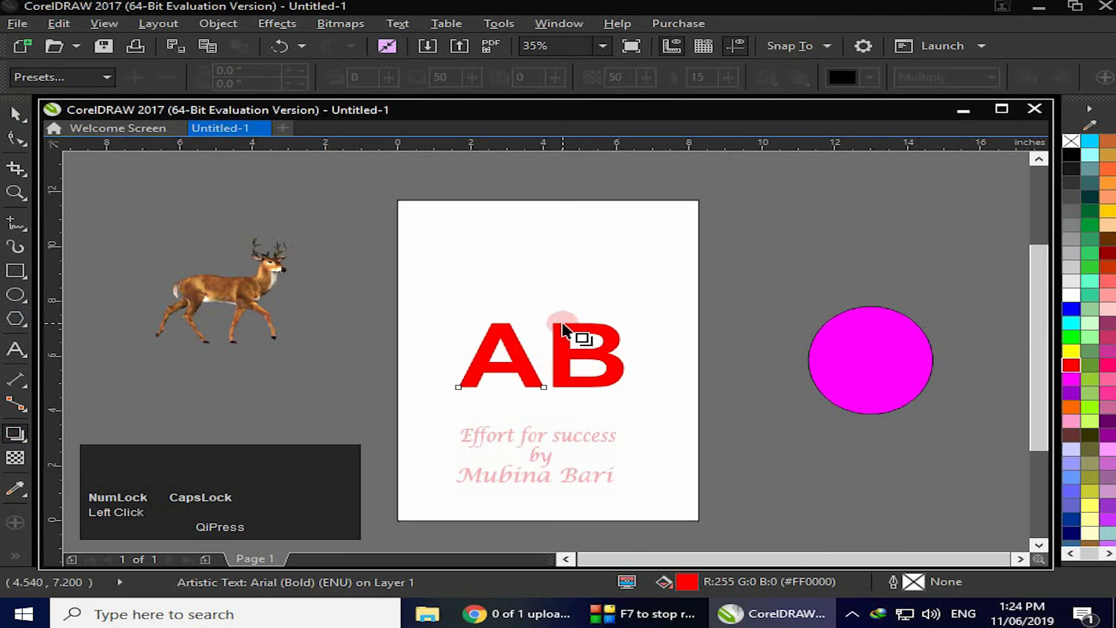
left_click_drag(563, 325, 565, 401)
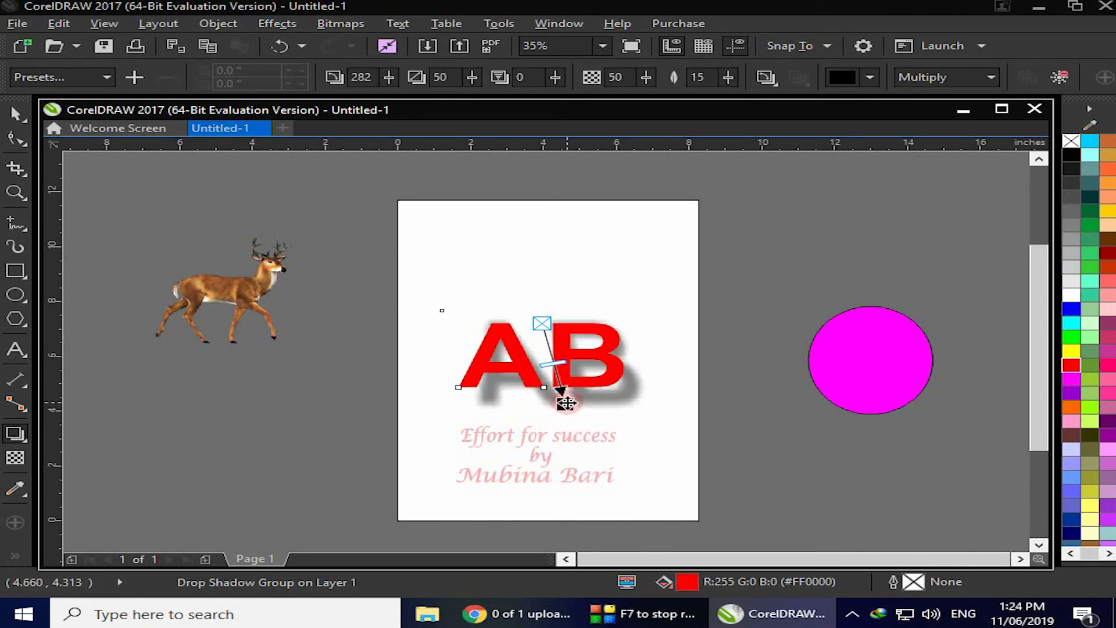
left_click_drag(563, 400, 501, 307)
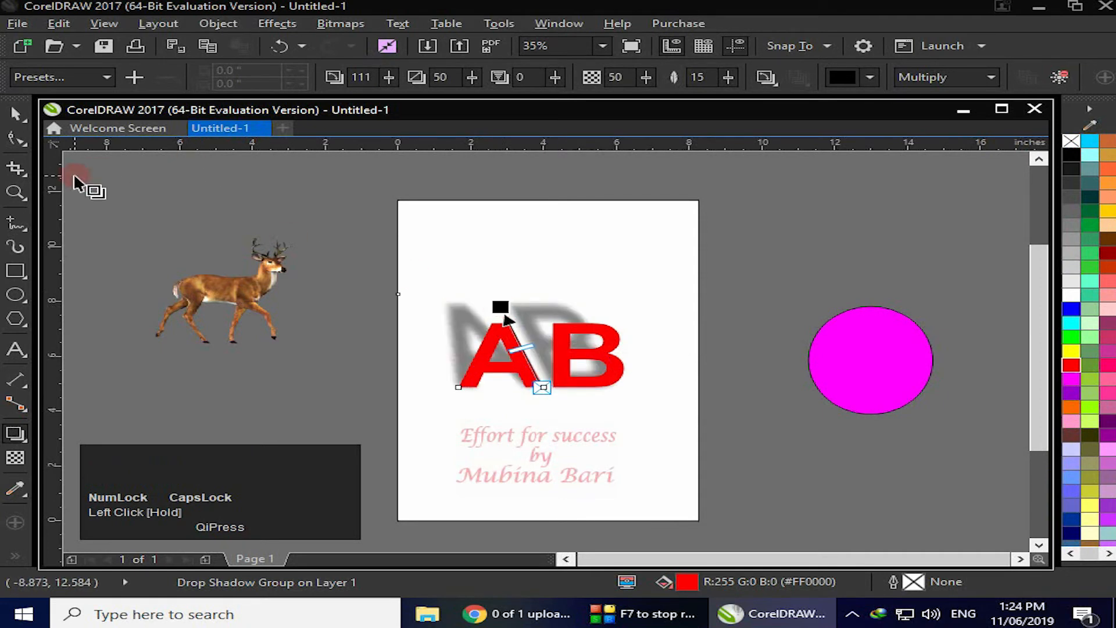
left_click(107, 78)
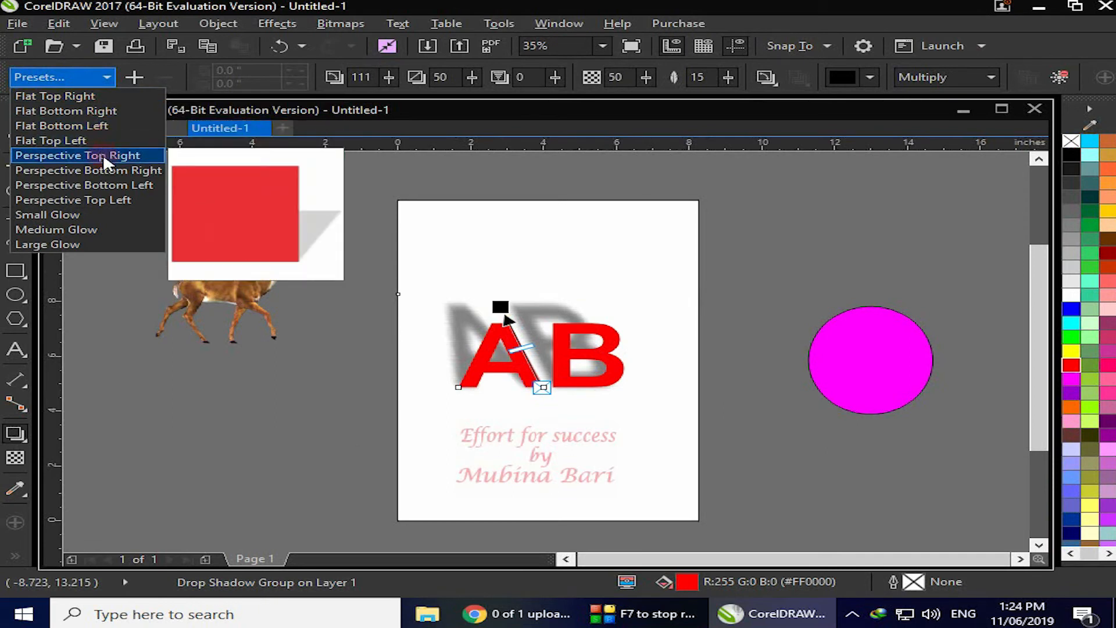
left_click(119, 185)
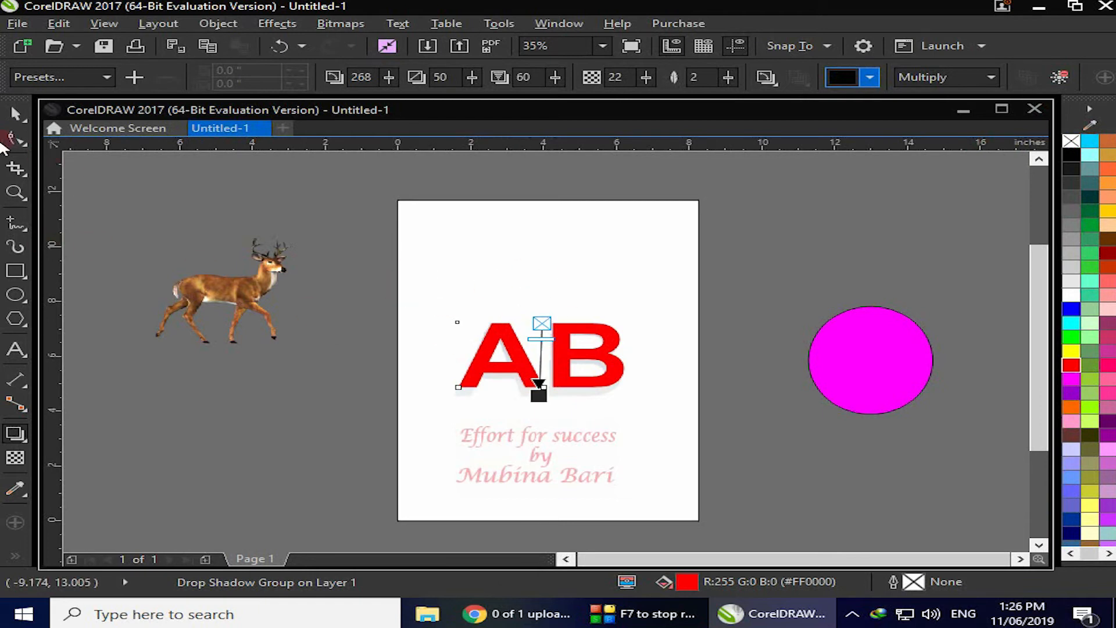
Move the AB text off the page to the upper right
left_click(16, 114)
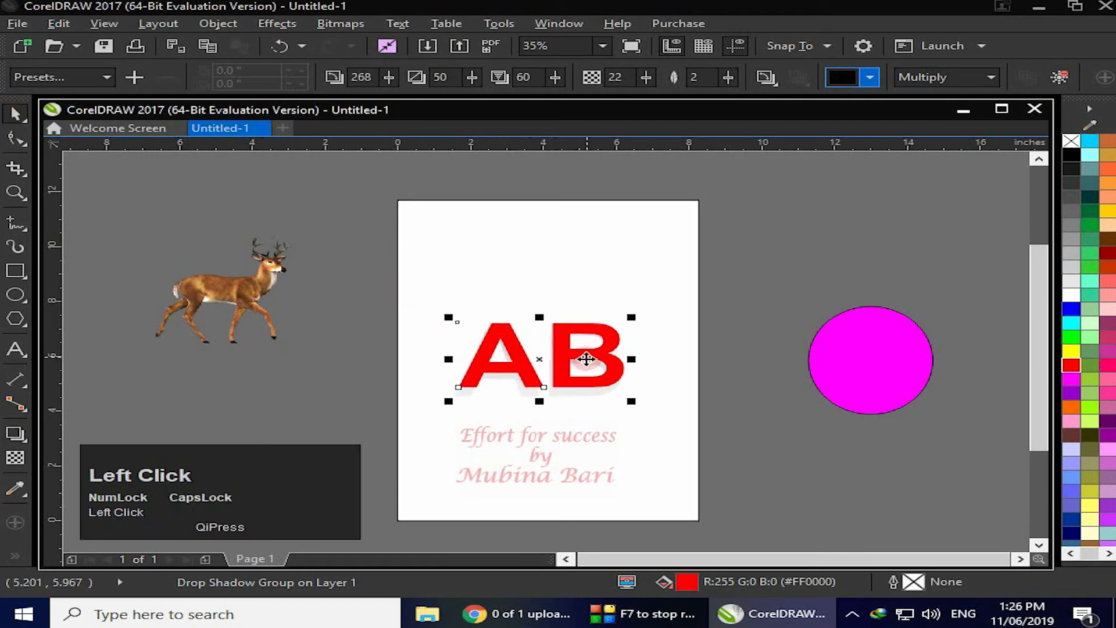
left_click_drag(536, 356, 833, 211)
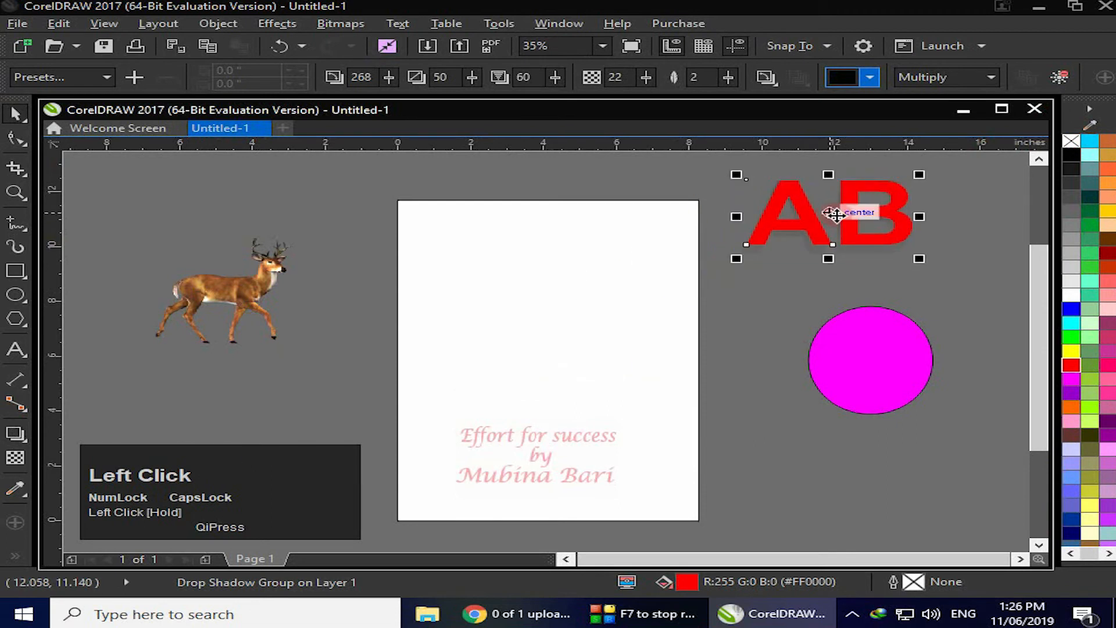
left_click(735, 356)
Move the deer onto the page and give it a drop shadow falling just below it
left_click_drag(222, 289, 547, 344)
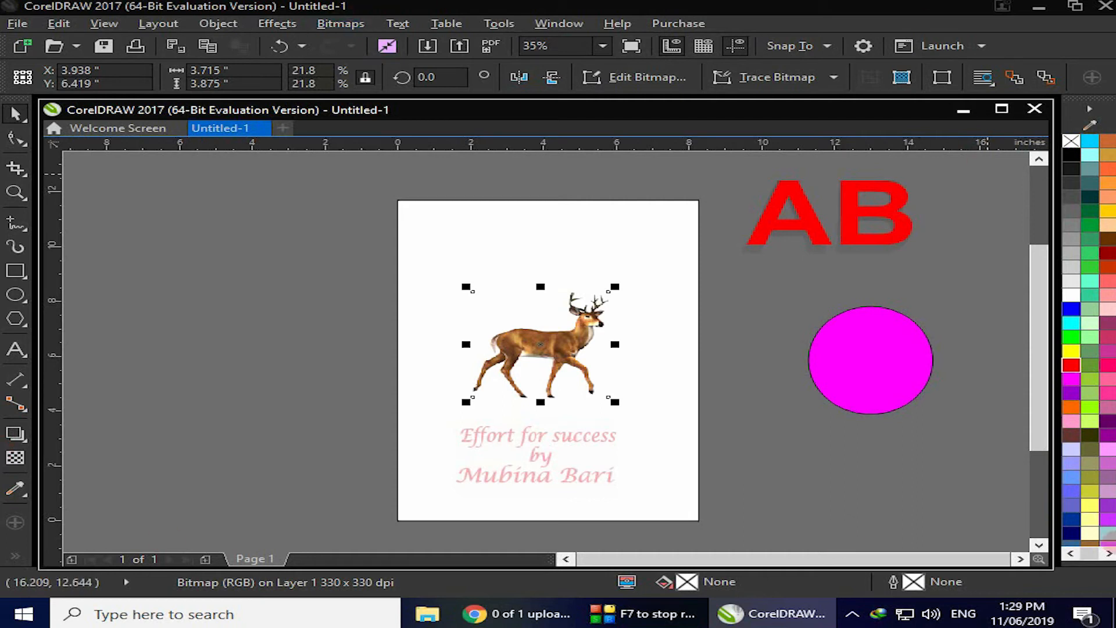
left_click(14, 435)
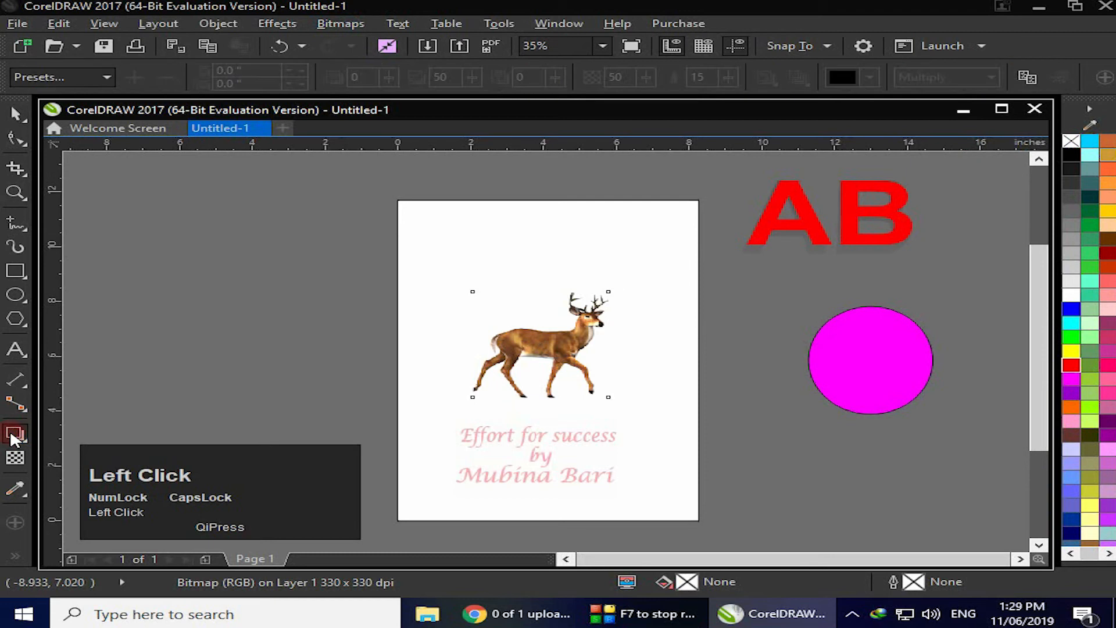
left_click_drag(545, 327, 542, 294)
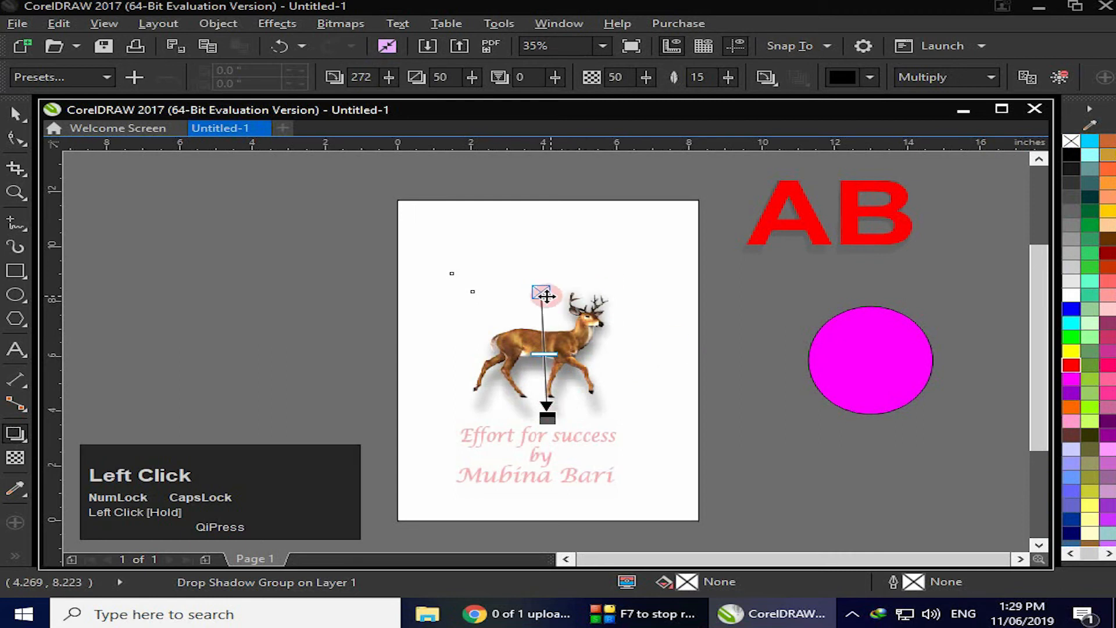
left_click_drag(547, 417, 553, 414)
left_click_drag(538, 285, 533, 316)
left_click(169, 231)
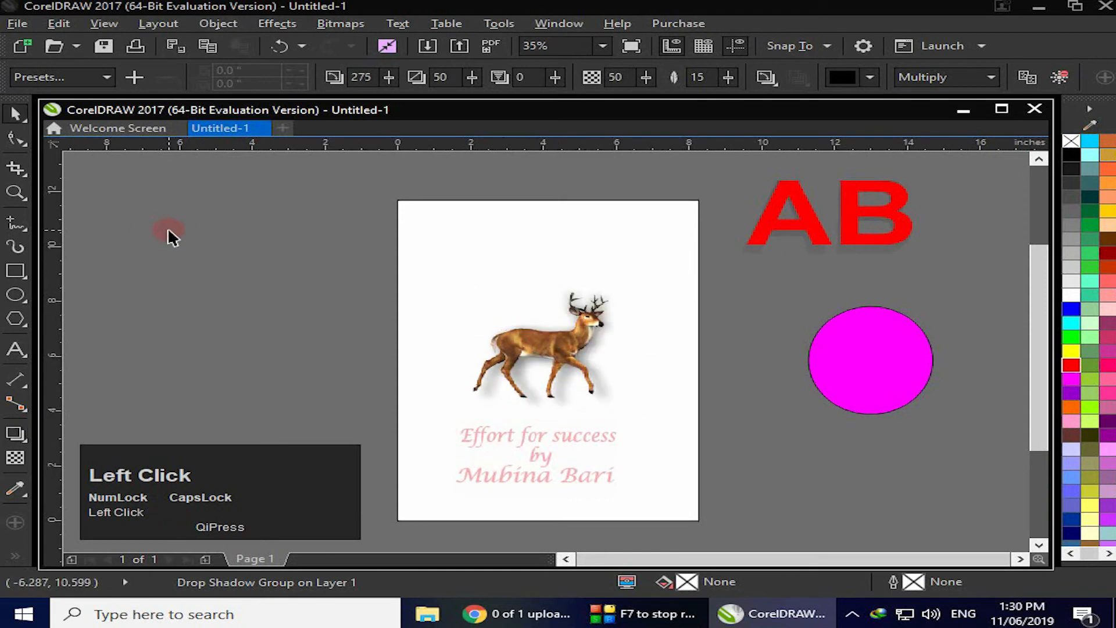
Move the deer back off the page to the left and place the magenta ellipse on the page
left_click_drag(559, 351, 248, 315)
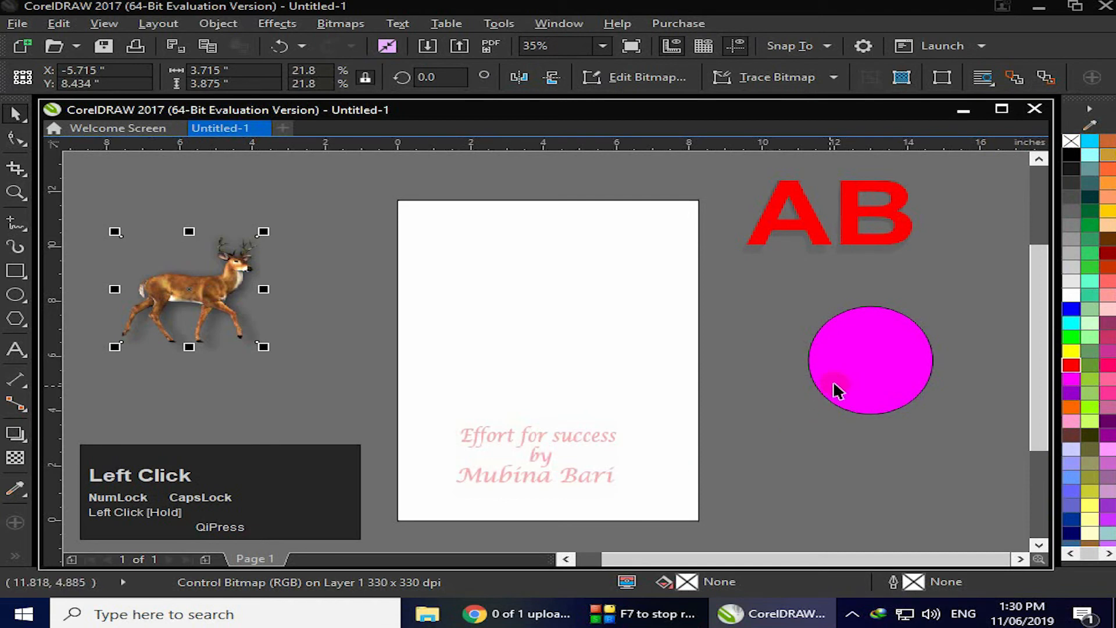
left_click(899, 359)
left_click_drag(899, 359, 560, 294)
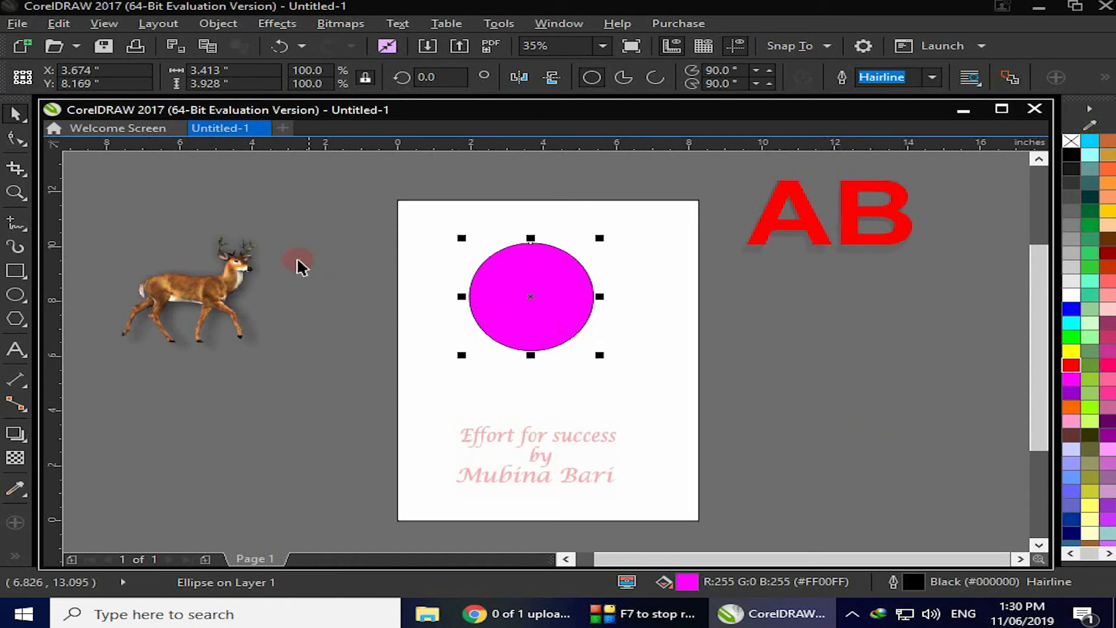
Give the ellipse a fountain fill, setting its node colors to magenta, purple and dark purple
left_click(17, 558)
left_click(86, 77)
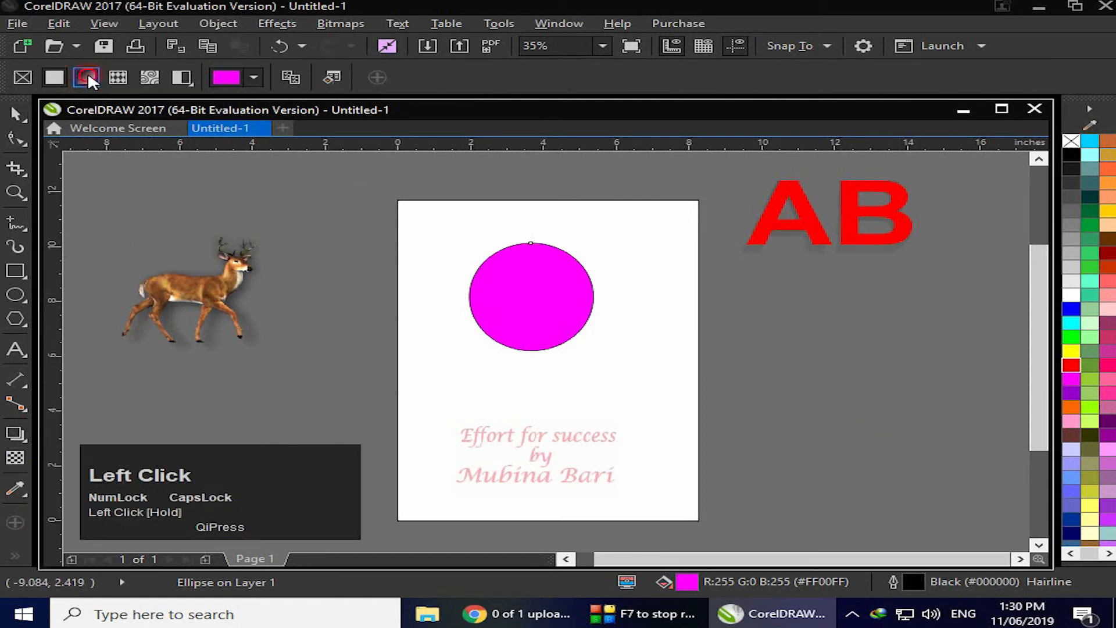
left_click_drag(530, 296, 504, 286)
left_click(1072, 379)
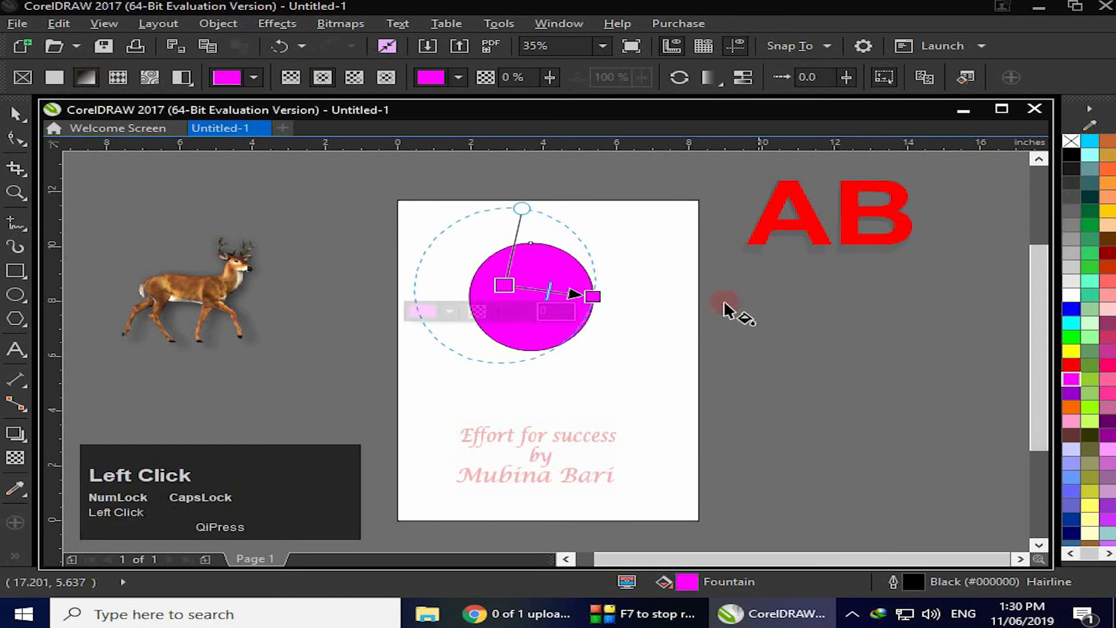
double_click(533, 289)
left_click(1071, 393)
left_click(592, 296)
left_click(1108, 421)
Reposition the fountain fill nodes so the ellipse shades from light upper left to dark lower right
left_click_drag(595, 299, 577, 340)
left_click_drag(504, 285, 508, 281)
left_click_drag(577, 339, 577, 339)
left_click_drag(587, 259, 598, 247)
left_click(571, 414)
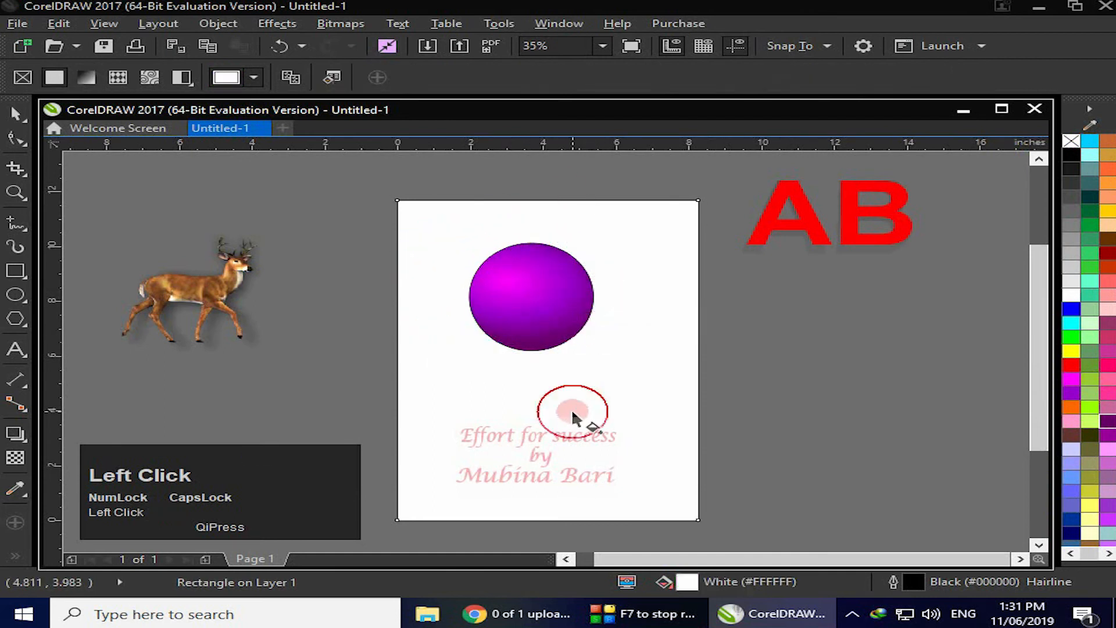
Remove the ellipse's outline
left_click(535, 307)
key("space")
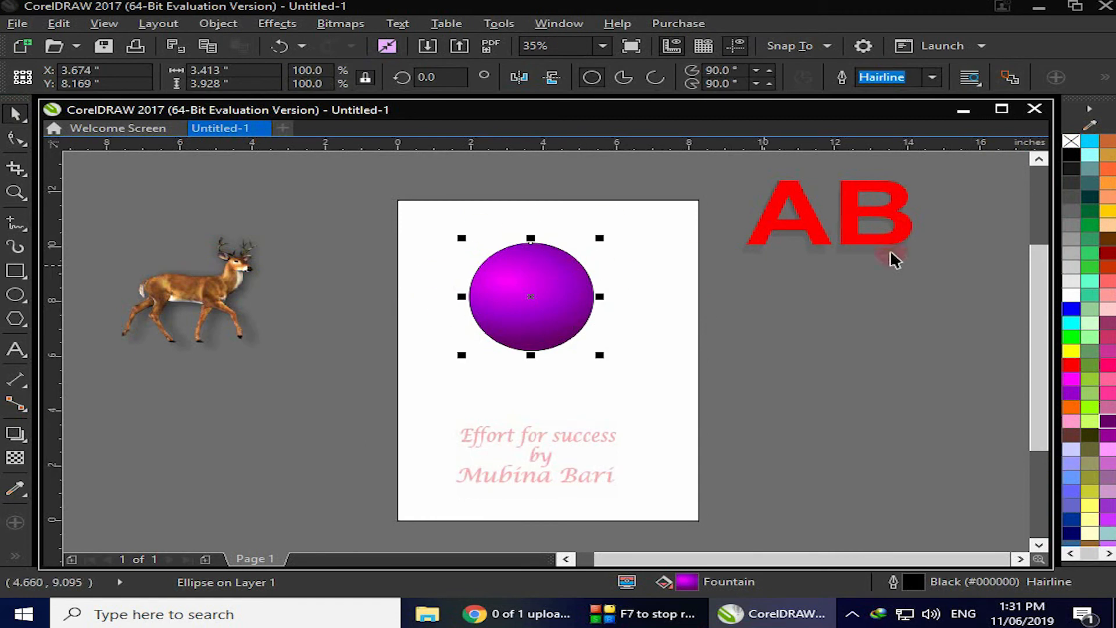
right_click(1072, 141)
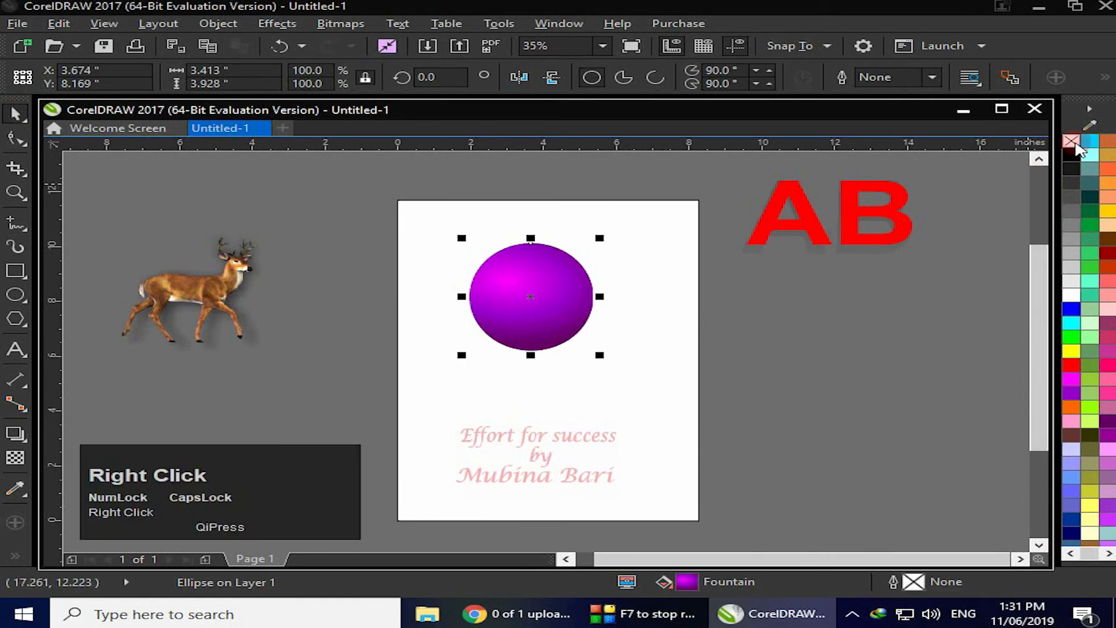
Draw a magenta ellipse about 3.4 by 3.3 inches beside the page, right of the sphere
key("F7")
left_click_drag(743, 290, 878, 389)
left_click(1071, 378)
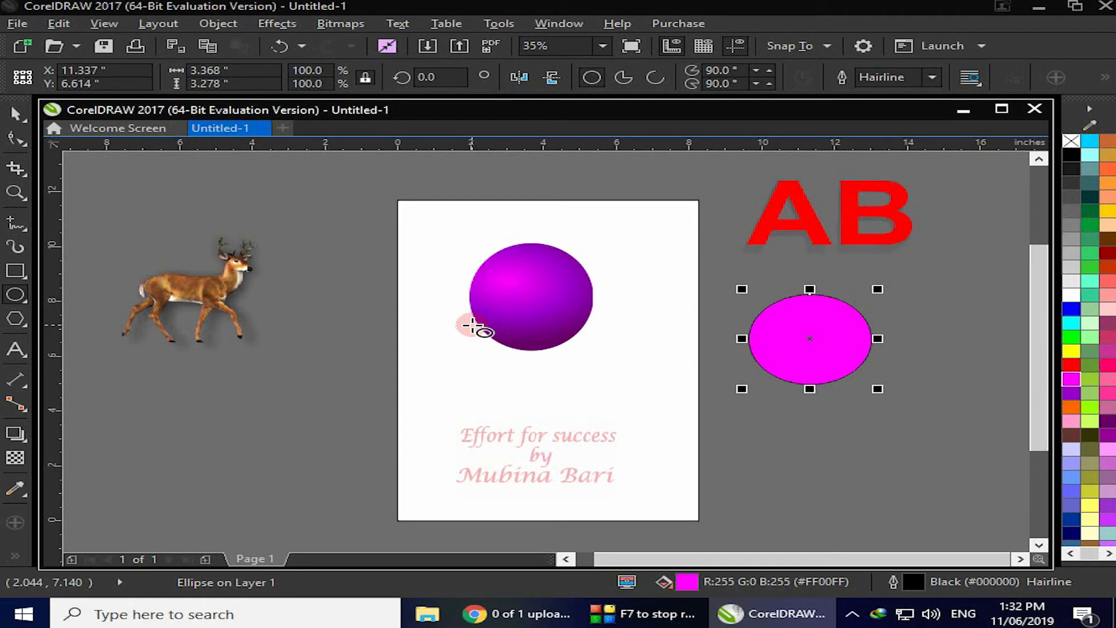
Draw a flat ellipse about 4.1 by 0.45 inches below the sphere, fill it black and remove its outline
left_click(16, 112)
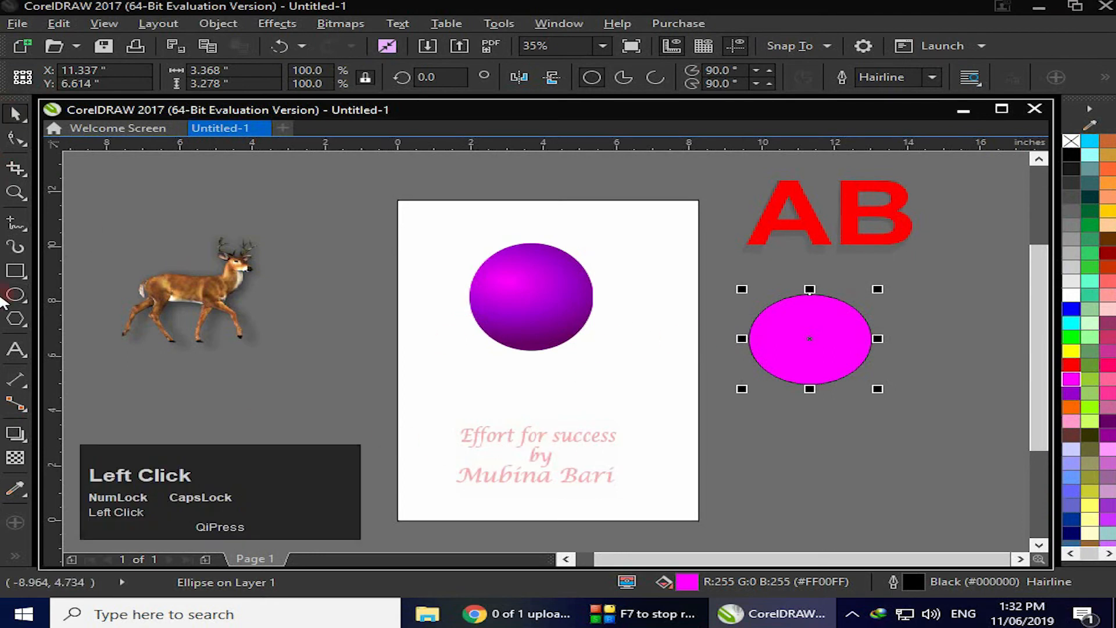
left_click(15, 294)
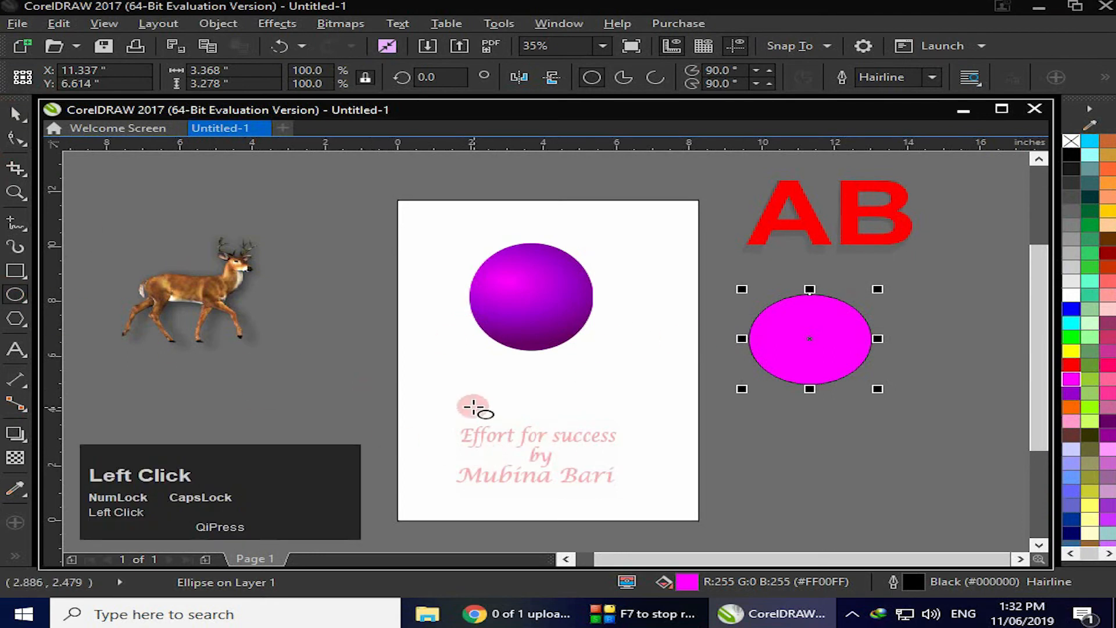
left_click_drag(468, 391, 614, 402)
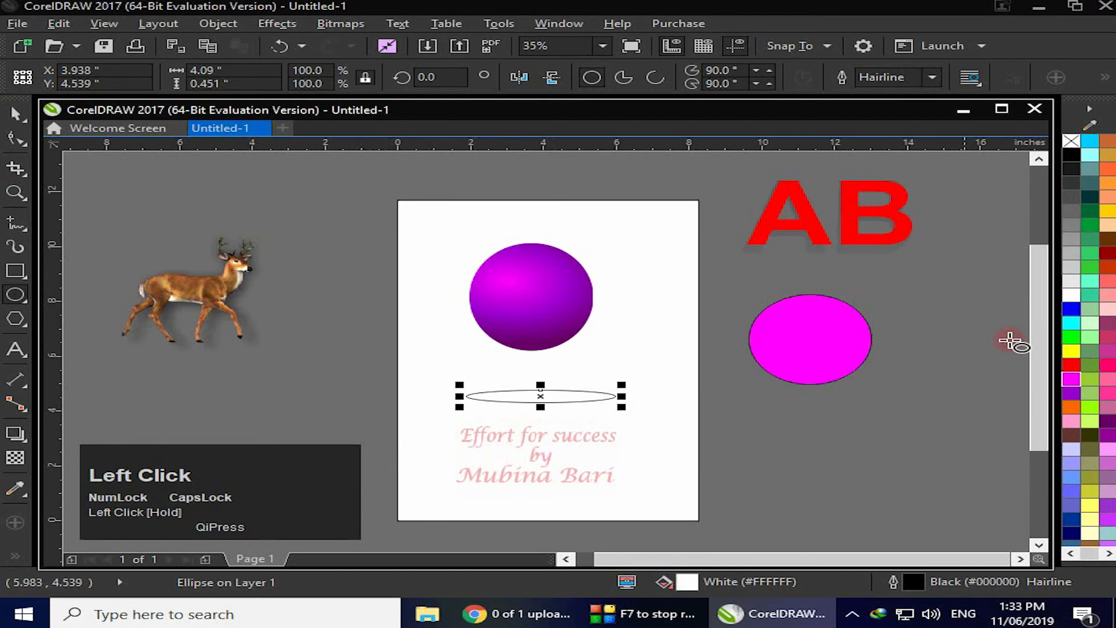
left_click(1072, 155)
right_click(1073, 142)
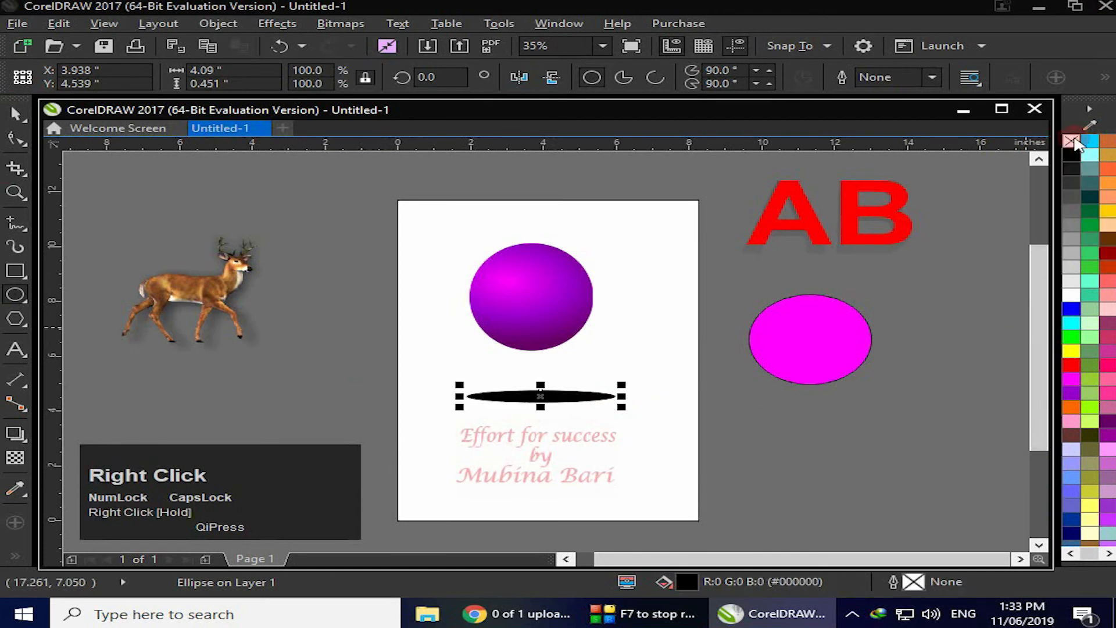
Convert the flat black ellipse to a bitmap
left_click(342, 26)
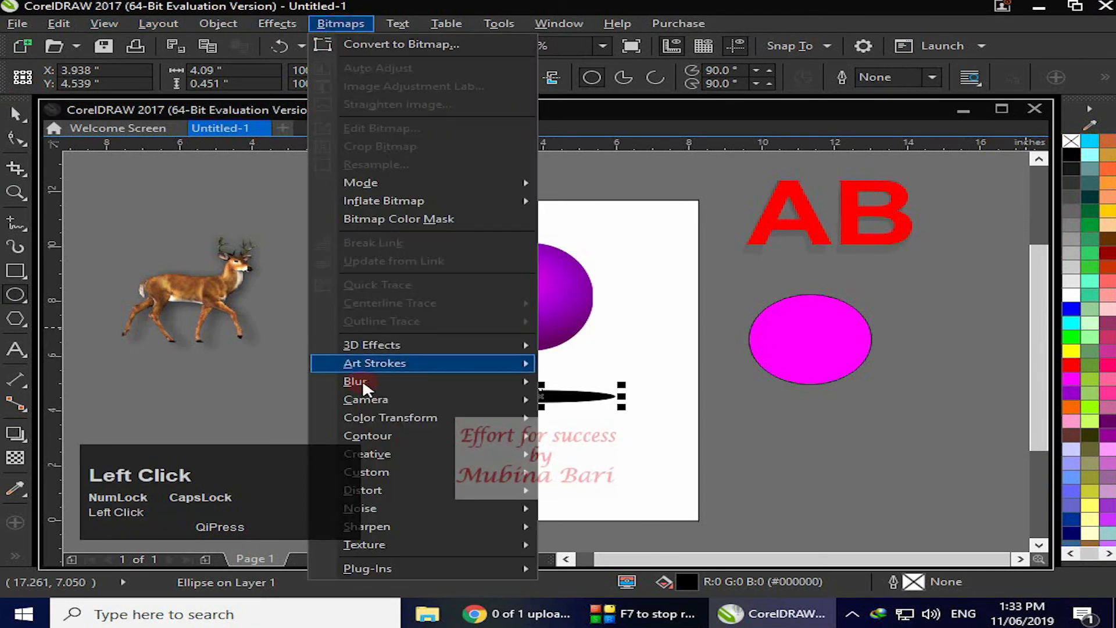
mouse_move(374, 382)
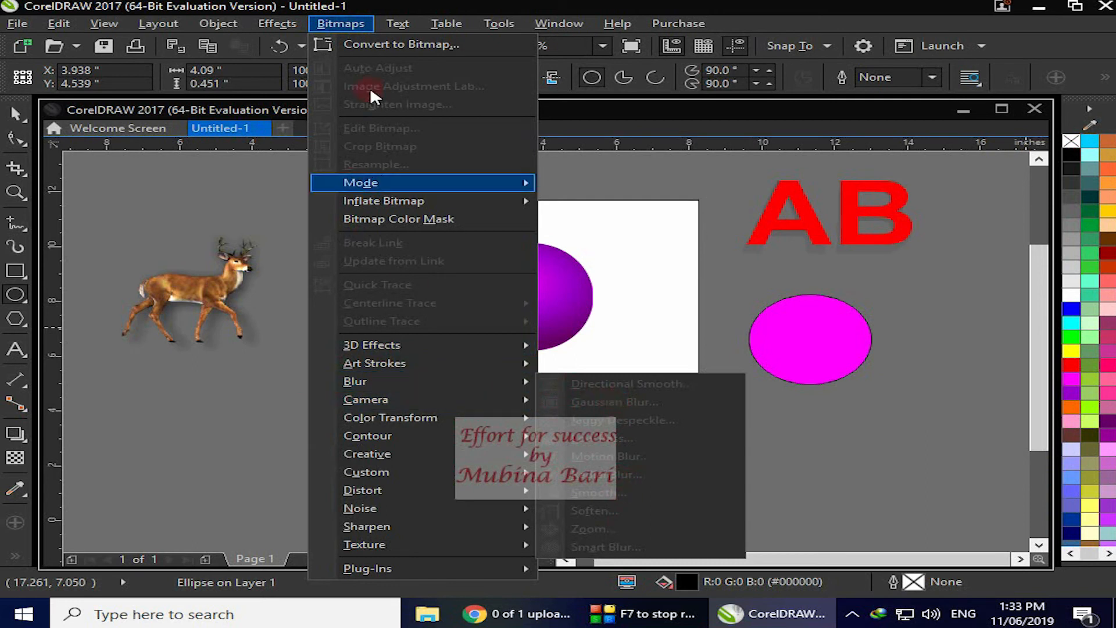
left_click(407, 44)
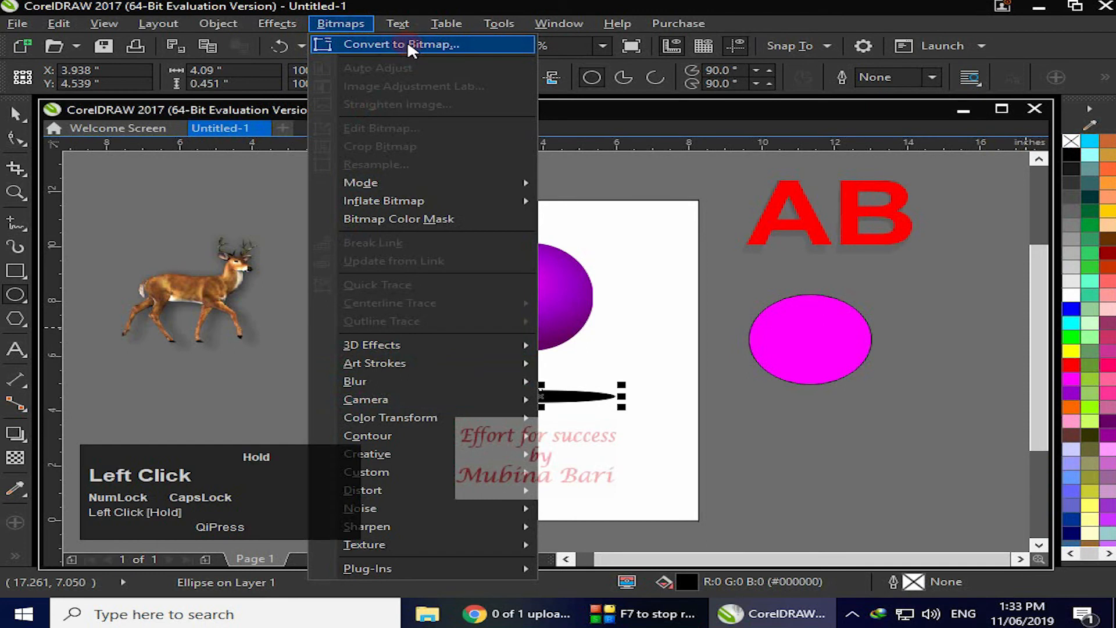
left_click(517, 393)
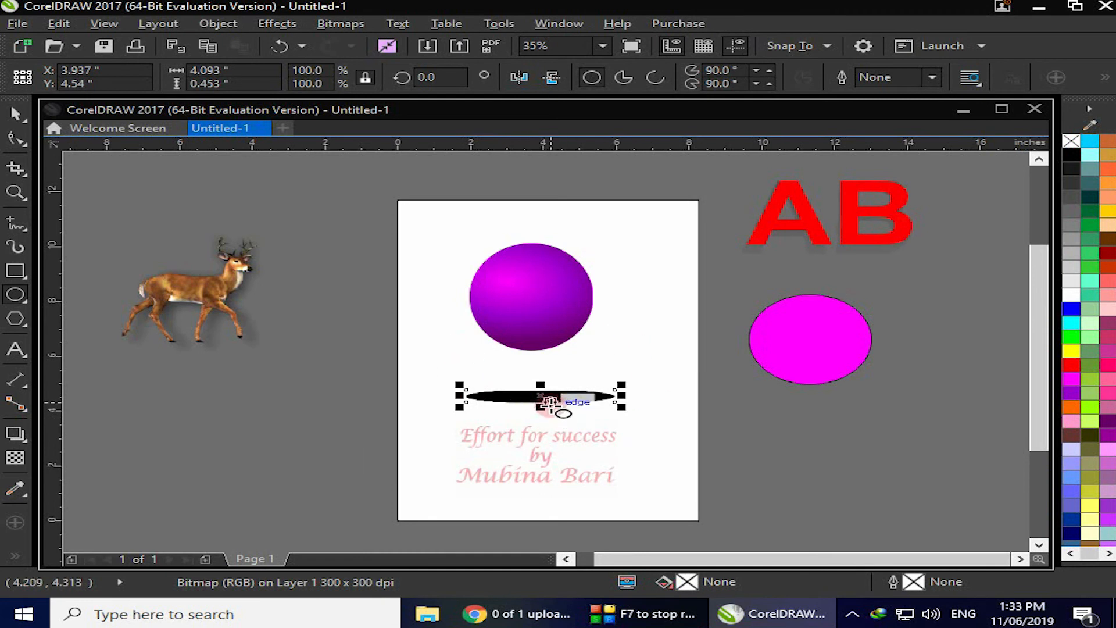
Apply a Gaussian Blur with a radius of 21 pixels to the flat ellipse bitmap
left_click(332, 23)
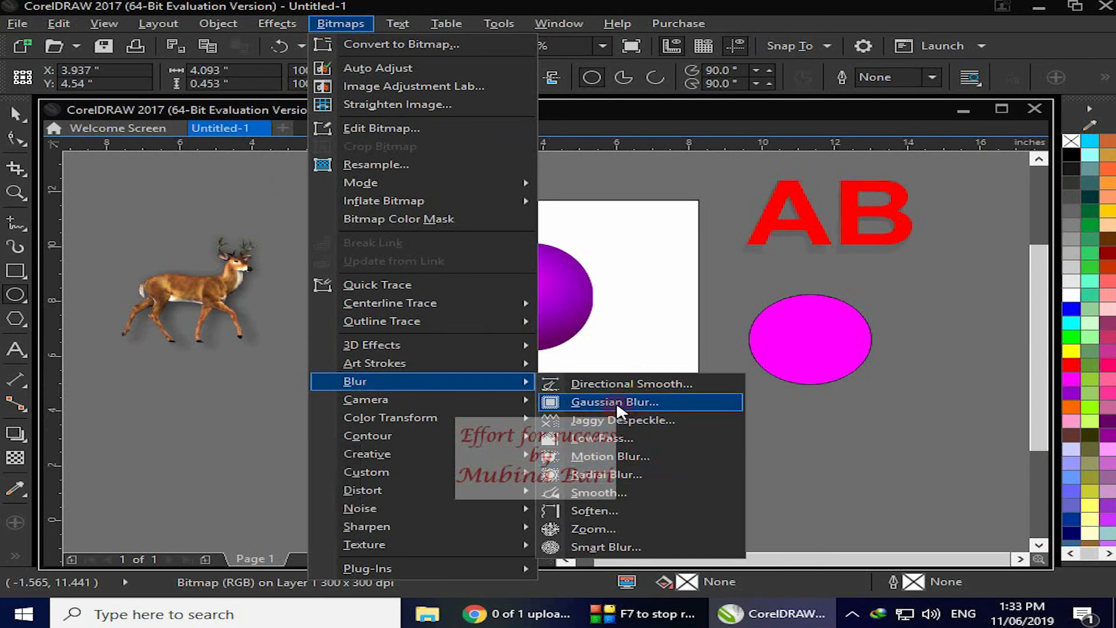
left_click(616, 400)
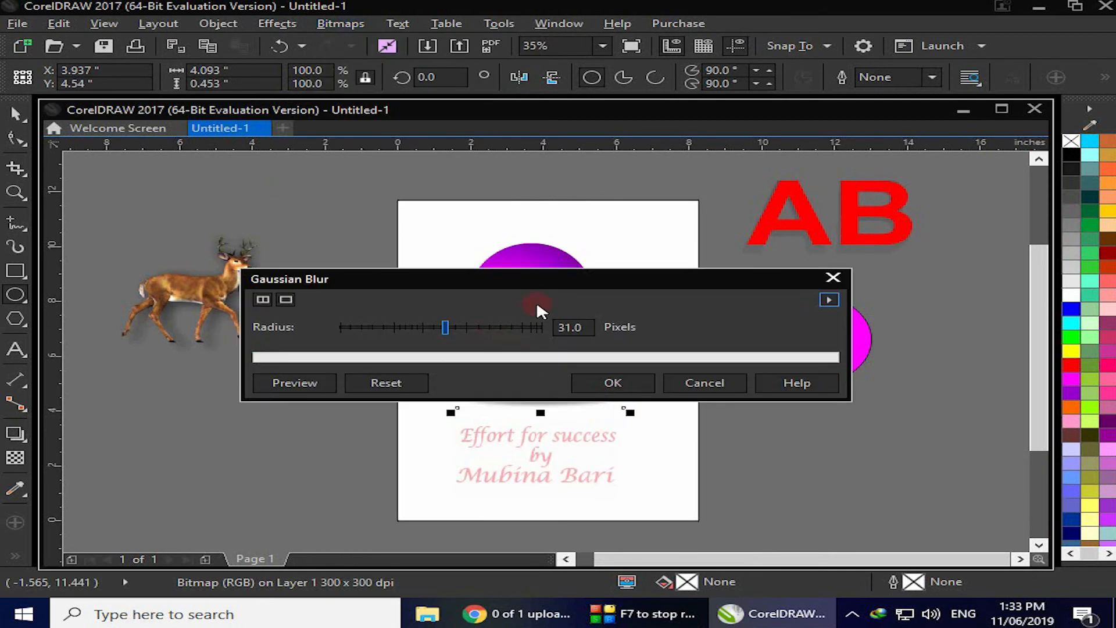
left_click_drag(562, 278, 562, 228)
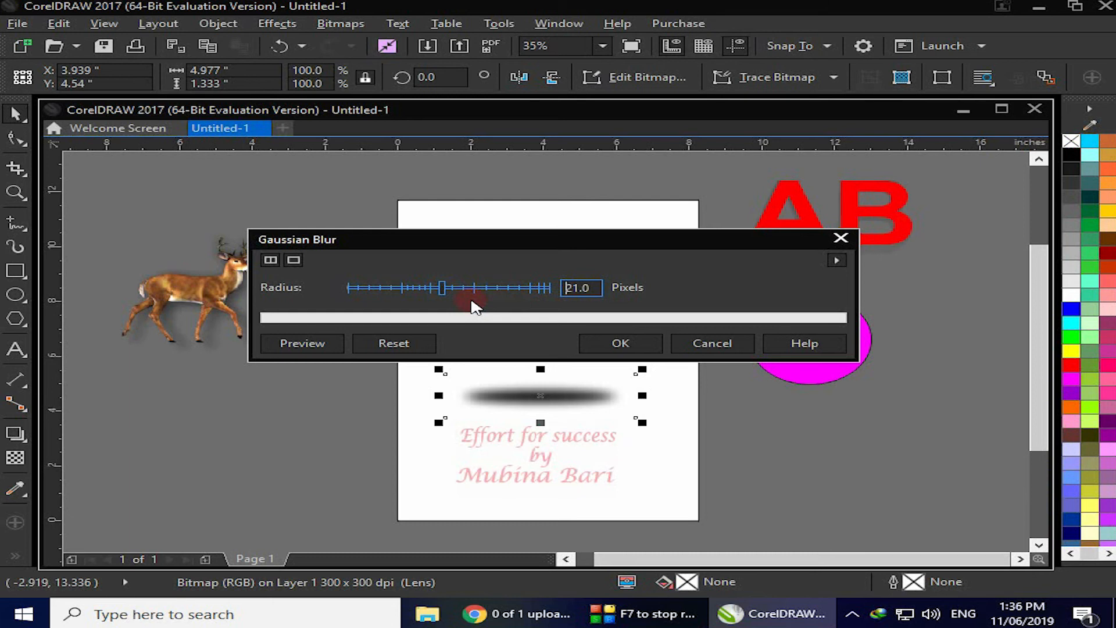
left_click(616, 344)
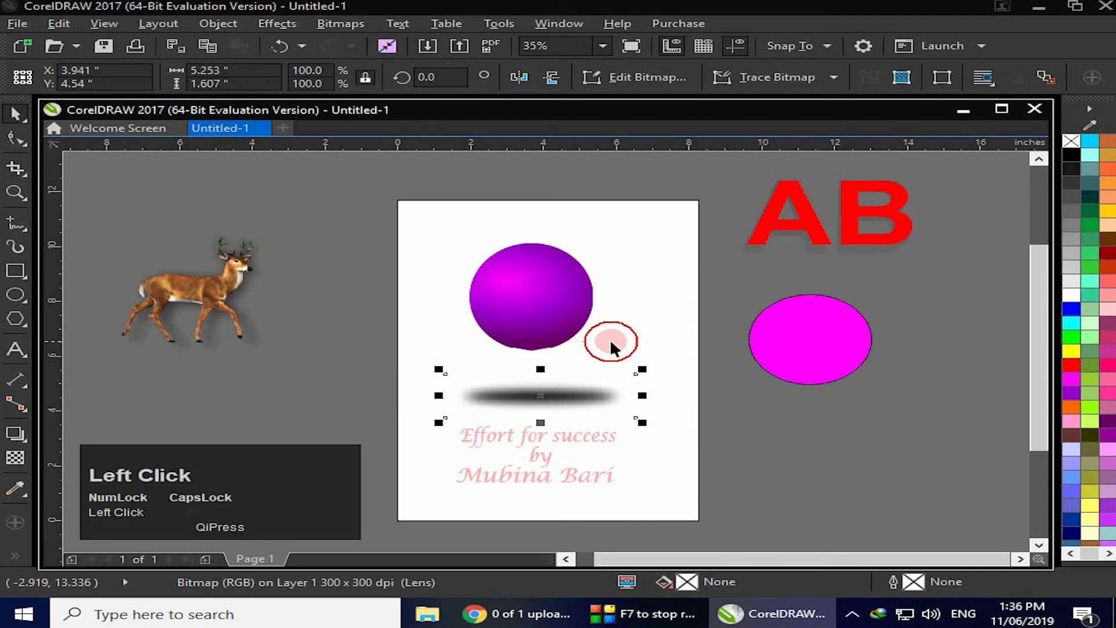
Give the blurred shadow a uniform transparency of 51 and scale it down to about 76%
left_click(16, 461)
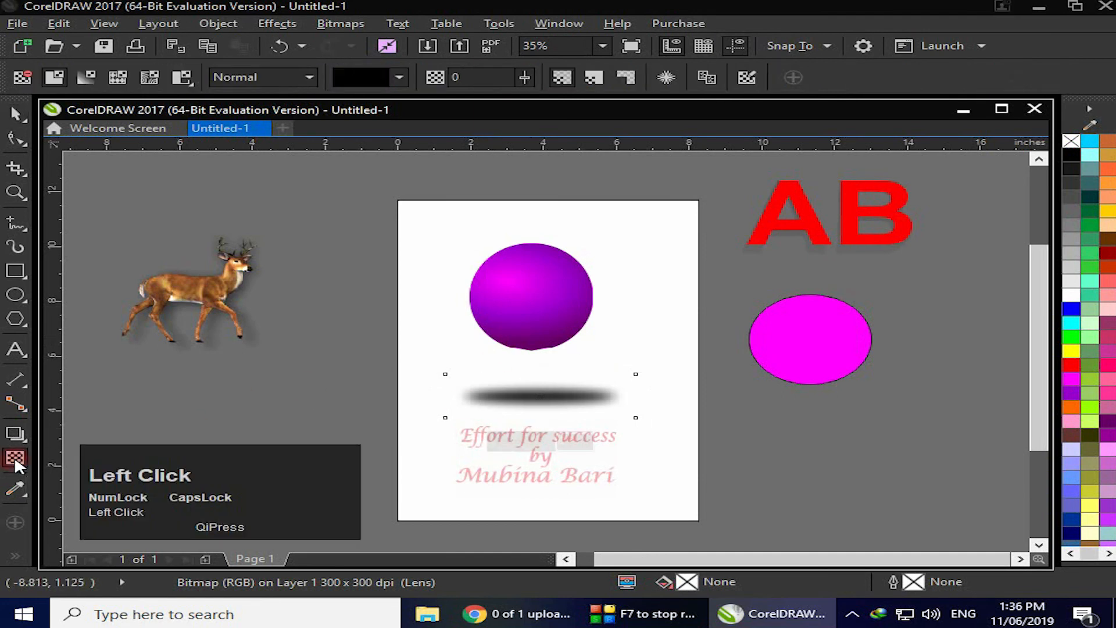
left_click_drag(495, 445, 521, 450)
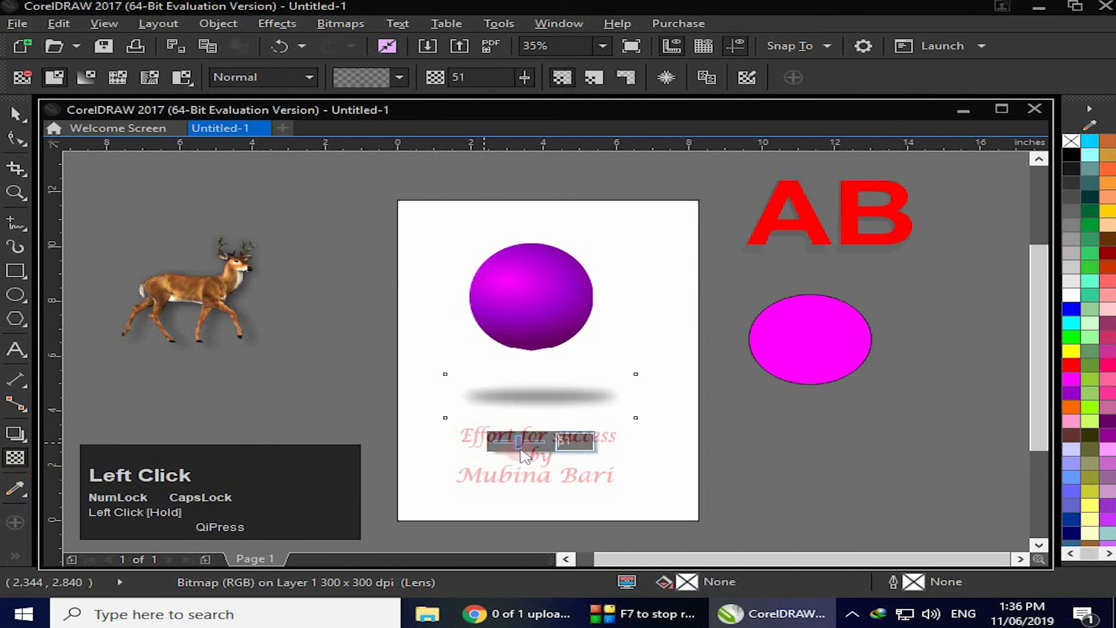
mouse_move(630, 374)
left_mouse_down()
mouse_move(639, 366)
mouse_move(628, 374)
left_mouse_up()
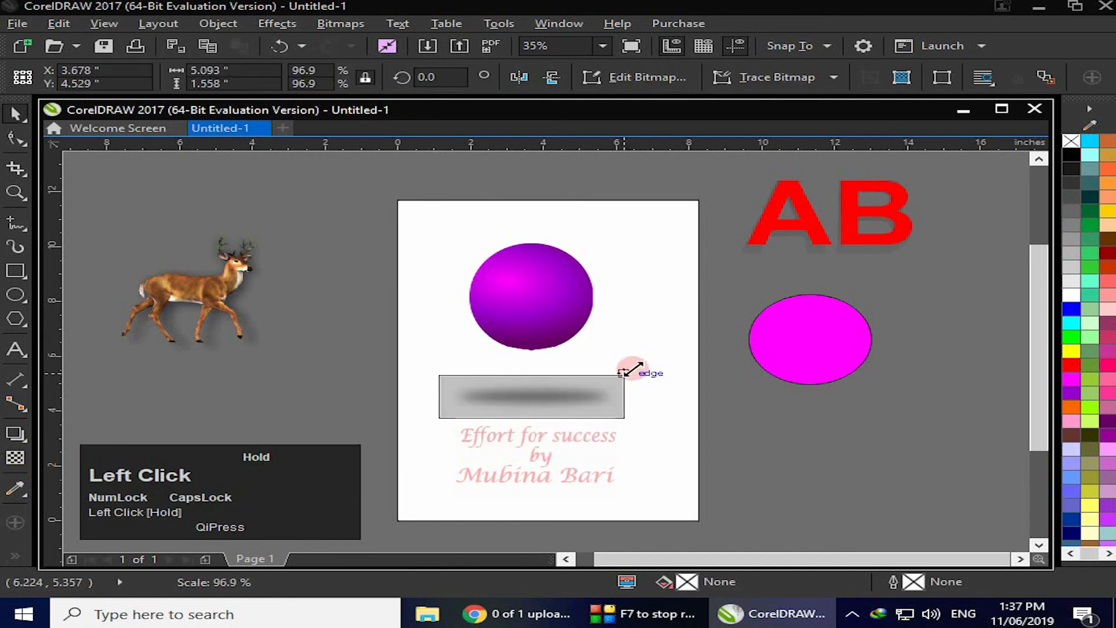
left_click_drag(468, 396, 556, 397)
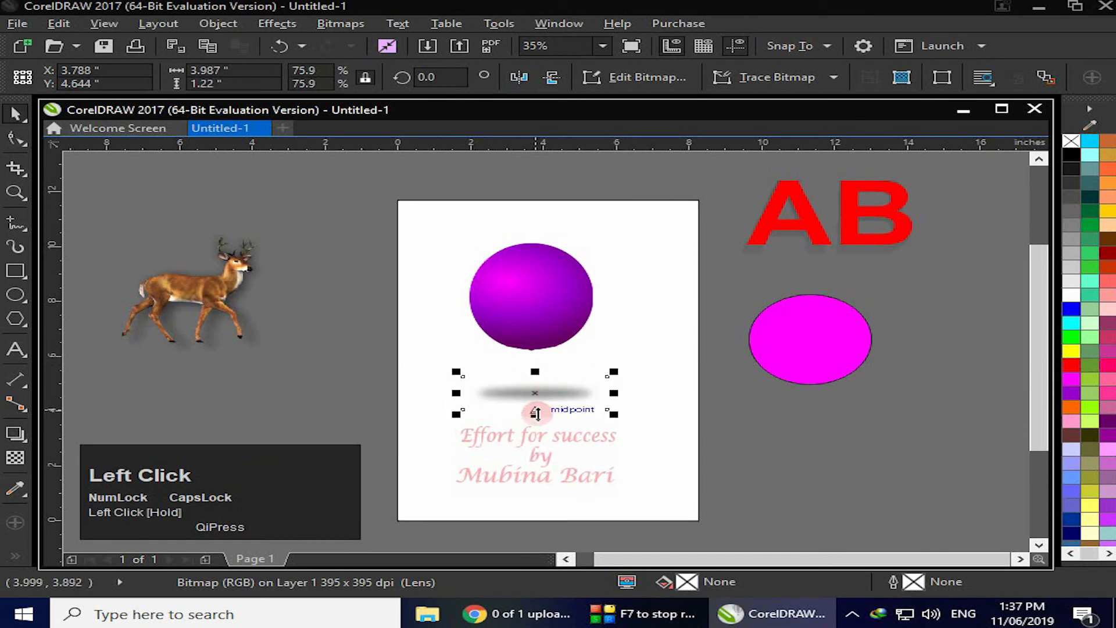
left_click(563, 402)
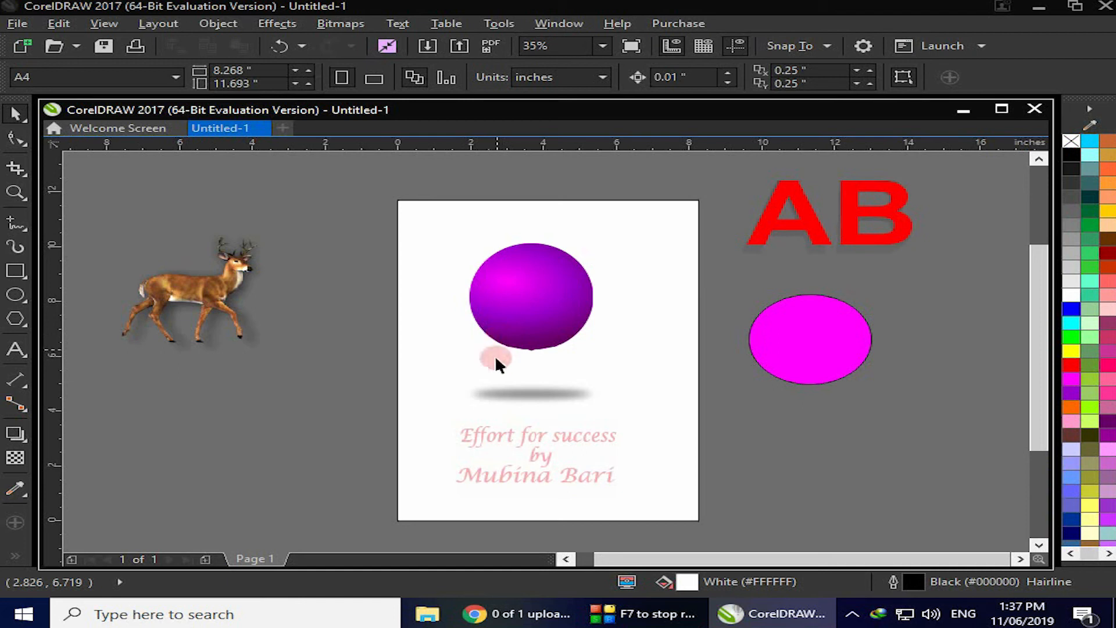
Move the blurred shadow slightly up beneath the sphere
left_click(527, 392)
left_click_drag(527, 392, 533, 380)
Place a copy of the gradient sphere below the shadow, over the text
left_click(539, 287)
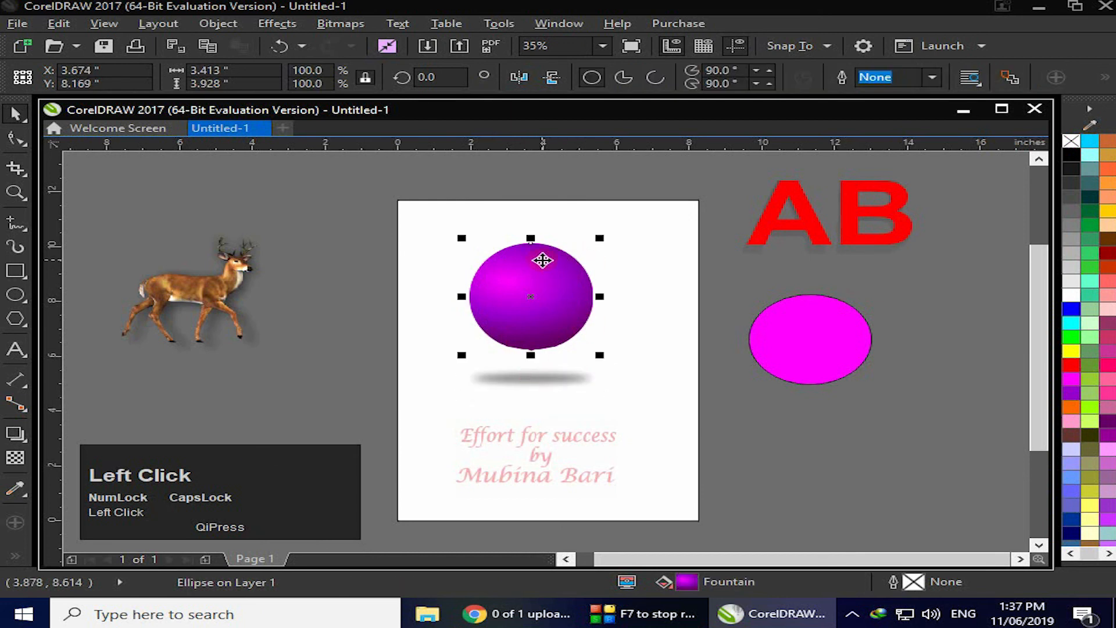
left_click_drag(530, 238, 528, 459)
right_click(529, 457)
left_click_drag(529, 411, 530, 456)
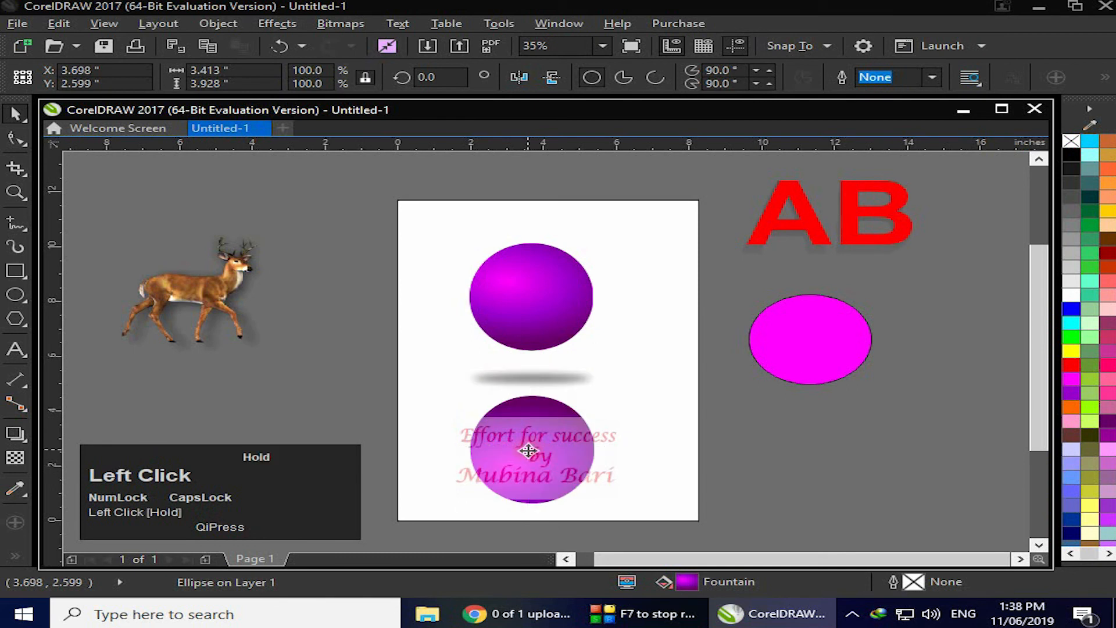
Apply a fountain transparency to the sphere copy so it fades out like a reflection
left_click(15, 457)
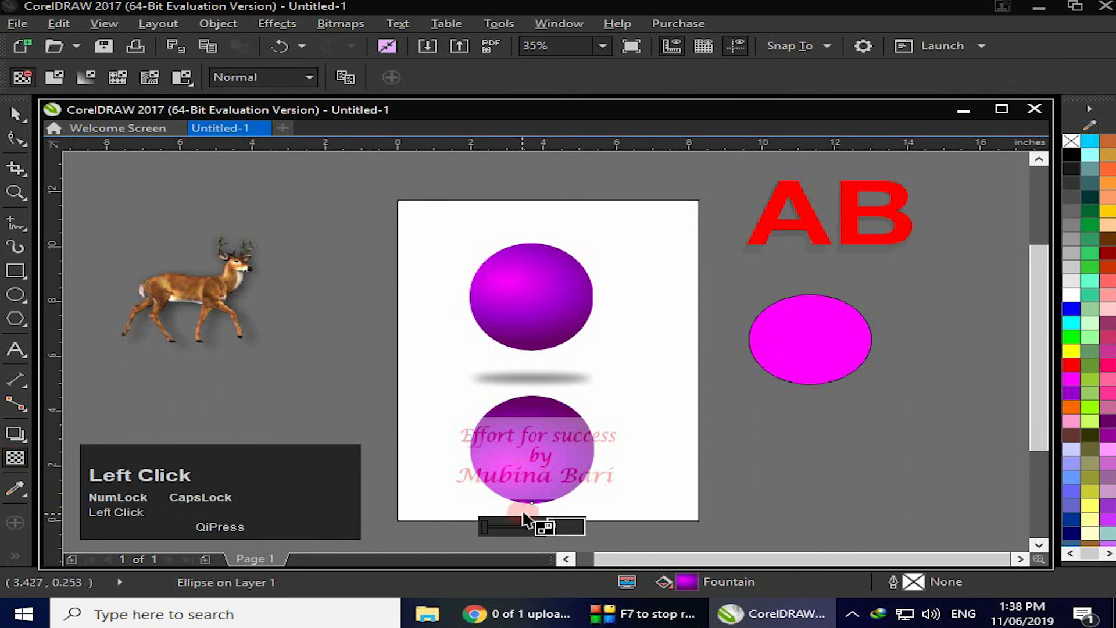
left_click_drag(531, 501, 572, 426)
left_click_drag(522, 398, 524, 430)
left_click(430, 210)
Move the upper sphere slightly down toward its shadow
key("space")
left_click_drag(536, 304, 537, 311)
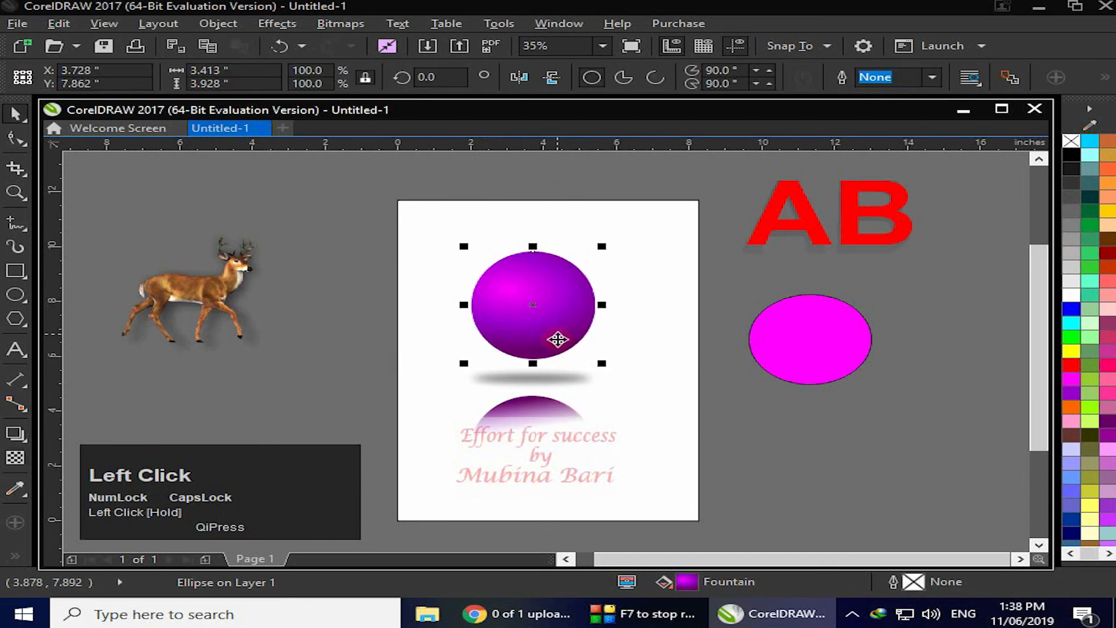
left_click(533, 379)
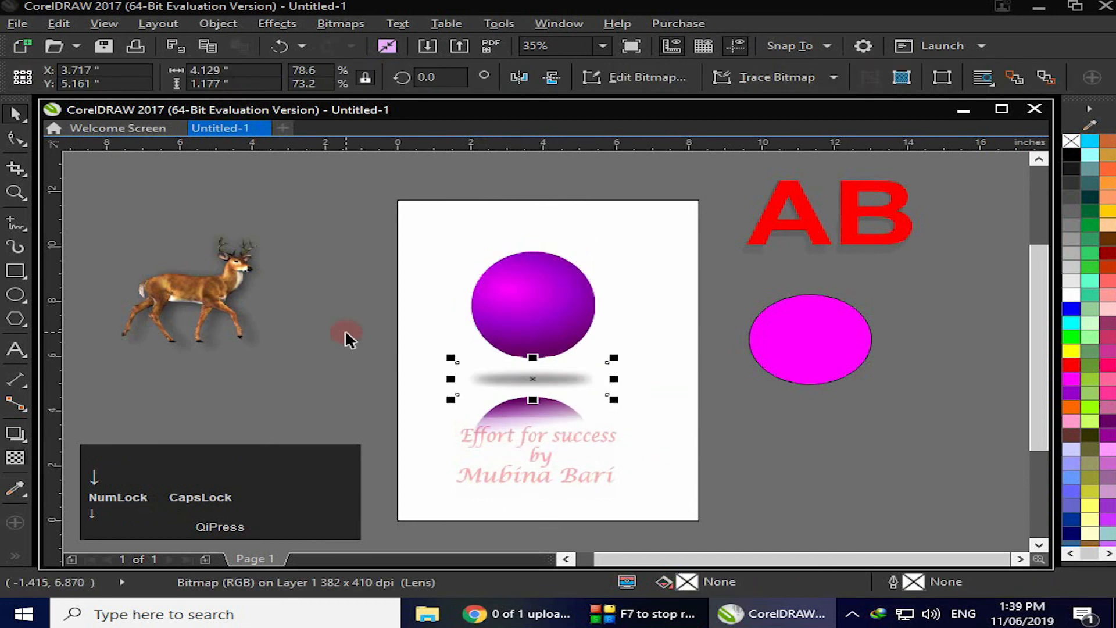
left_click(552, 331)
left_click(772, 448)
left_click(531, 420)
left_click(772, 421)
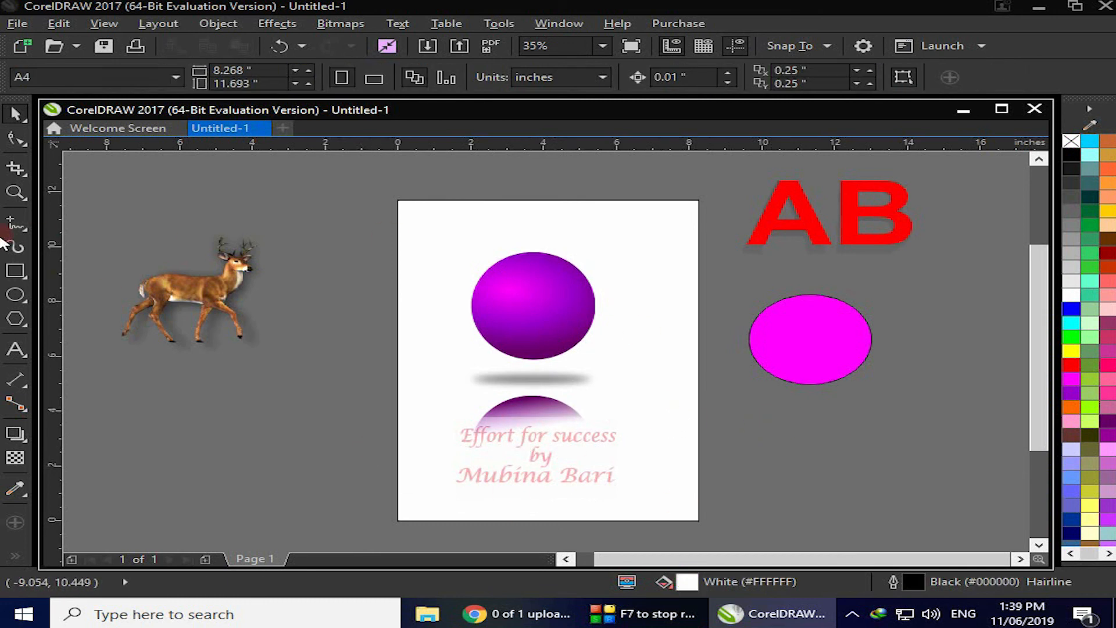
Create a page-sized background rectangle and fill it gray
double_click(21, 270)
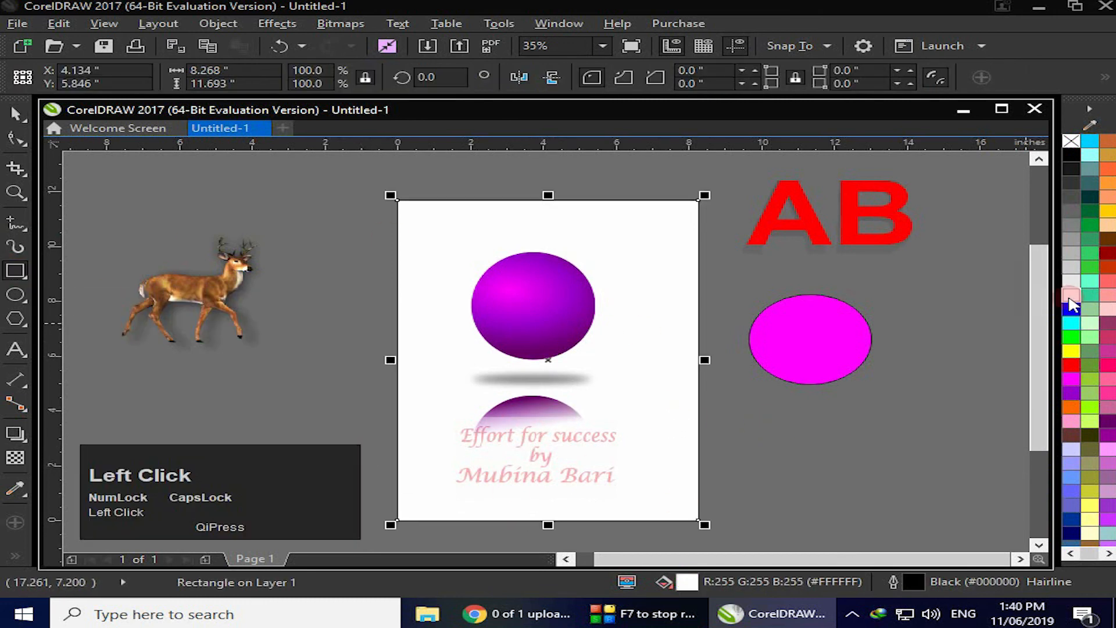
left_click(1073, 238)
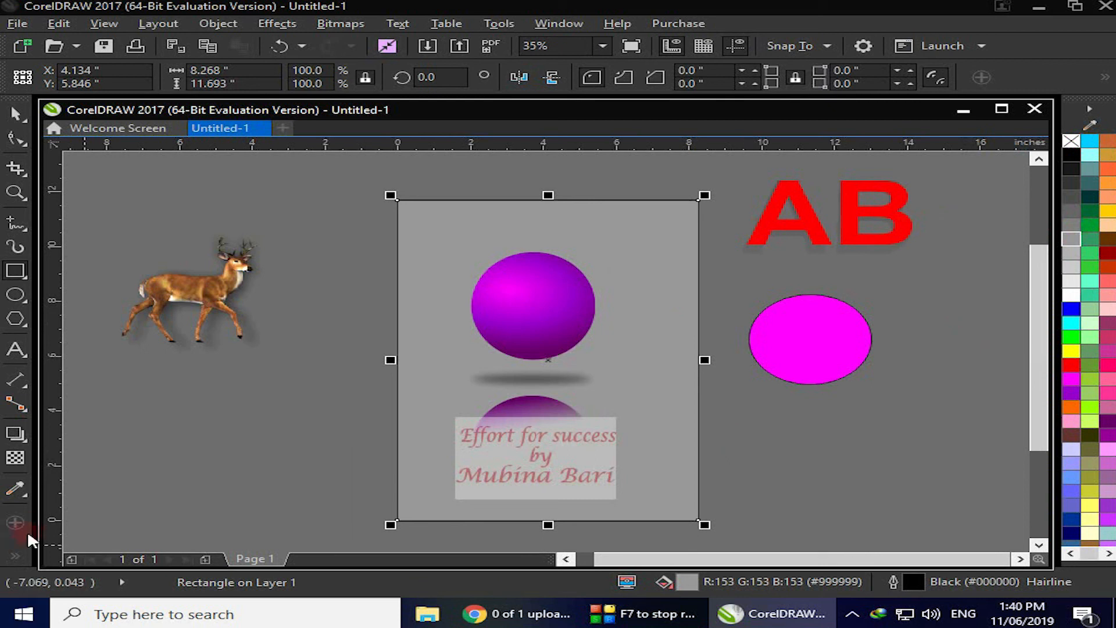
Give the background rectangle a linear fountain fill shading from light gray at the top to dark gray at the bottom
left_click(14, 556)
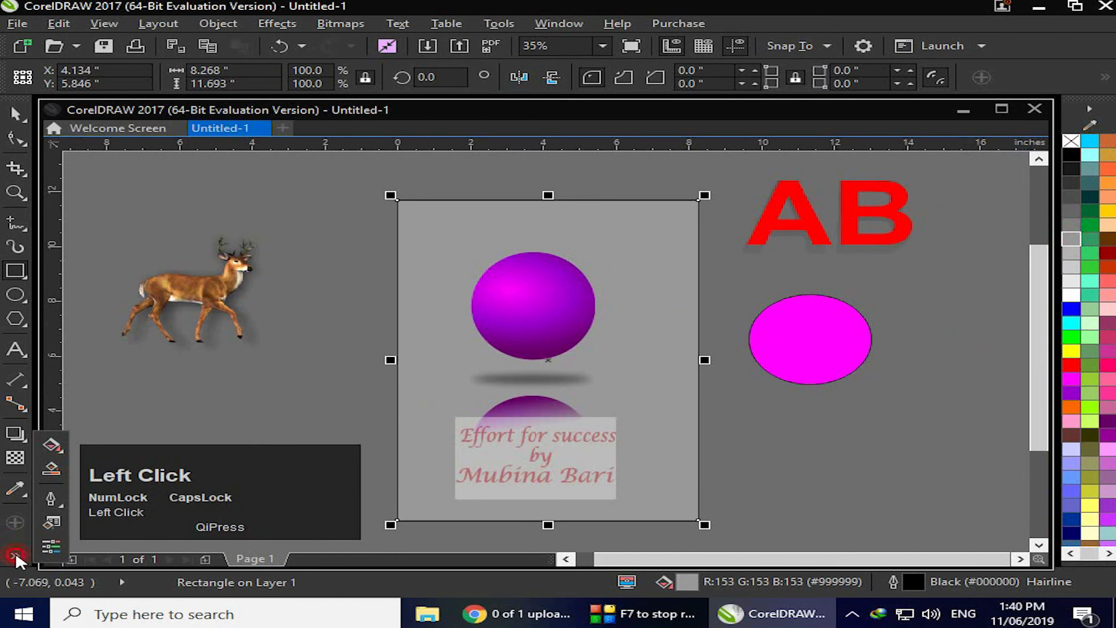
left_click(51, 445)
left_click(89, 77)
mouse_move(399, 361)
left_mouse_down()
mouse_move(650, 501)
mouse_move(614, 313)
mouse_move(515, 274)
left_mouse_up()
left_click_drag(698, 352, 671, 490)
left_click_drag(510, 269, 448, 232)
left_click_drag(575, 538, 564, 521)
left_click_drag(664, 493, 672, 488)
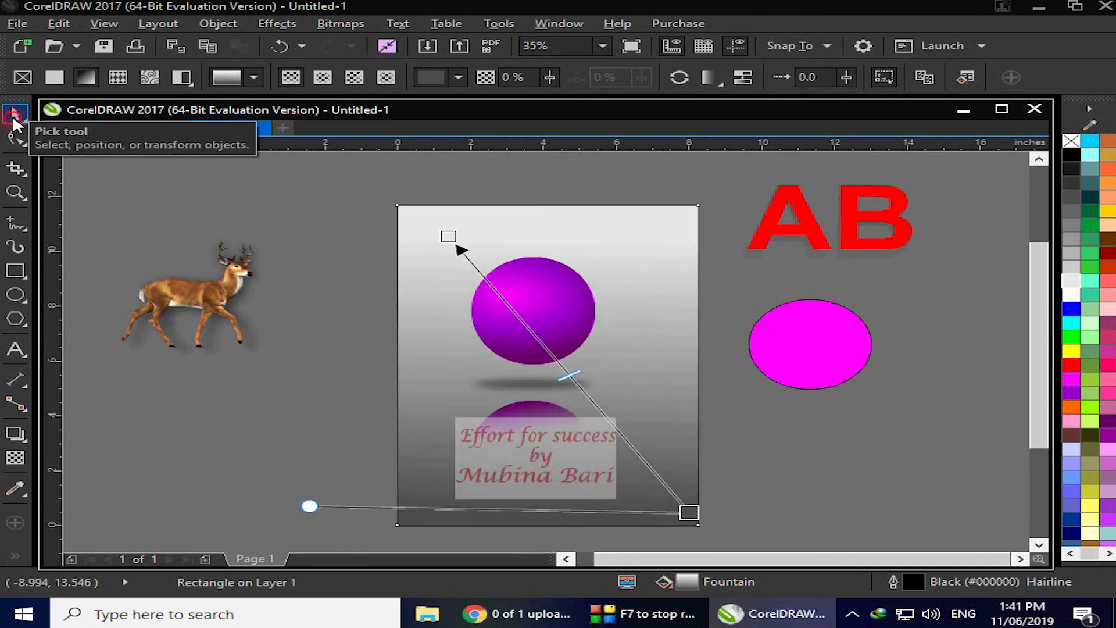
left_click(16, 113)
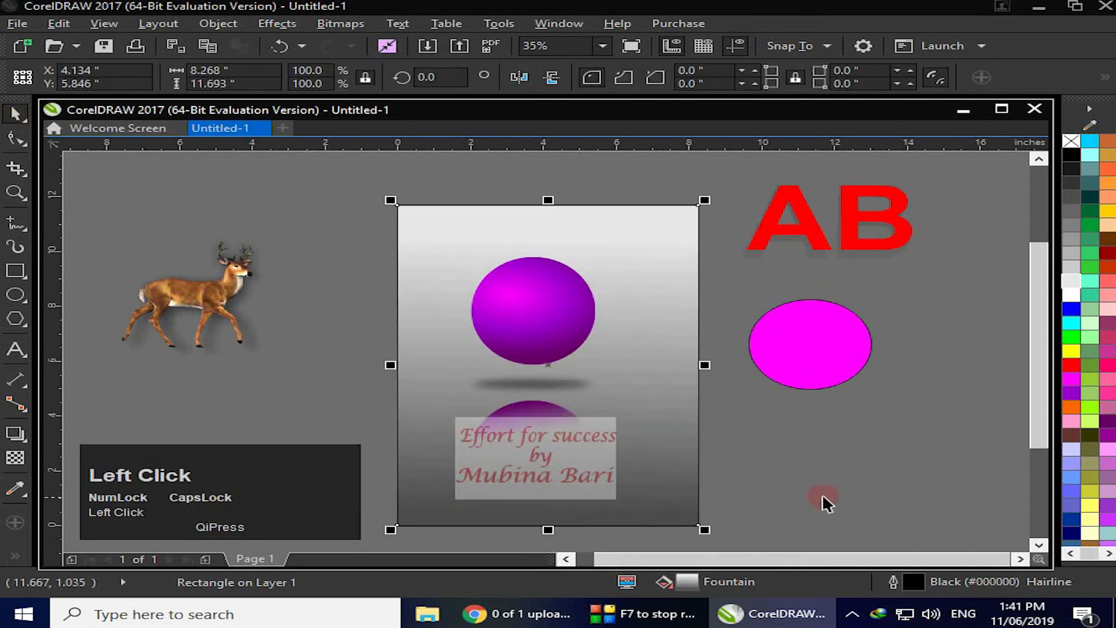
left_click(887, 506)
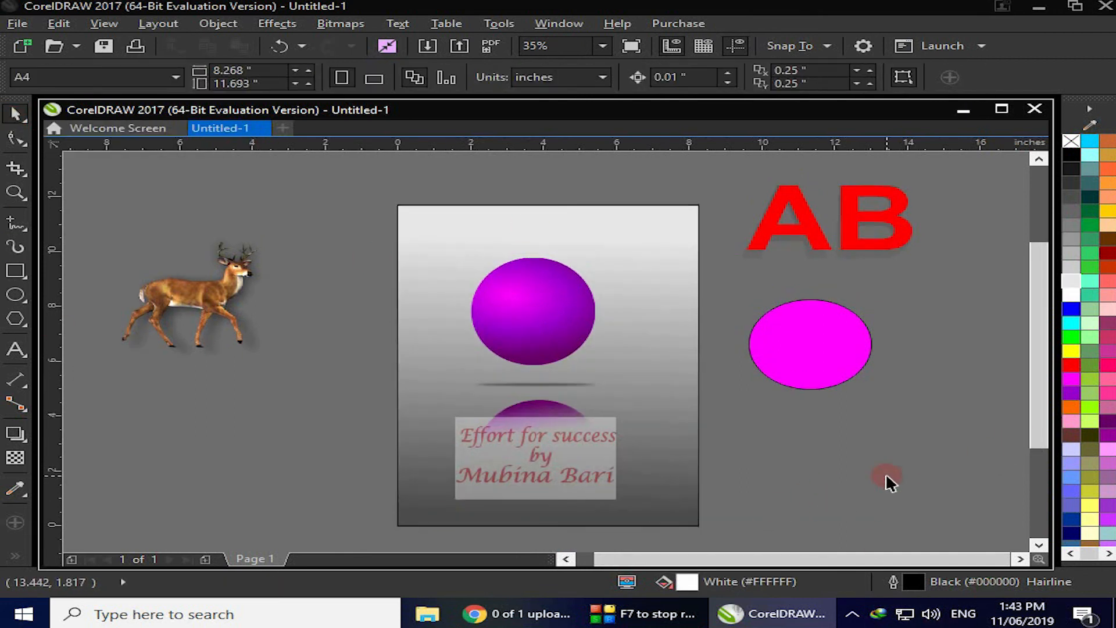